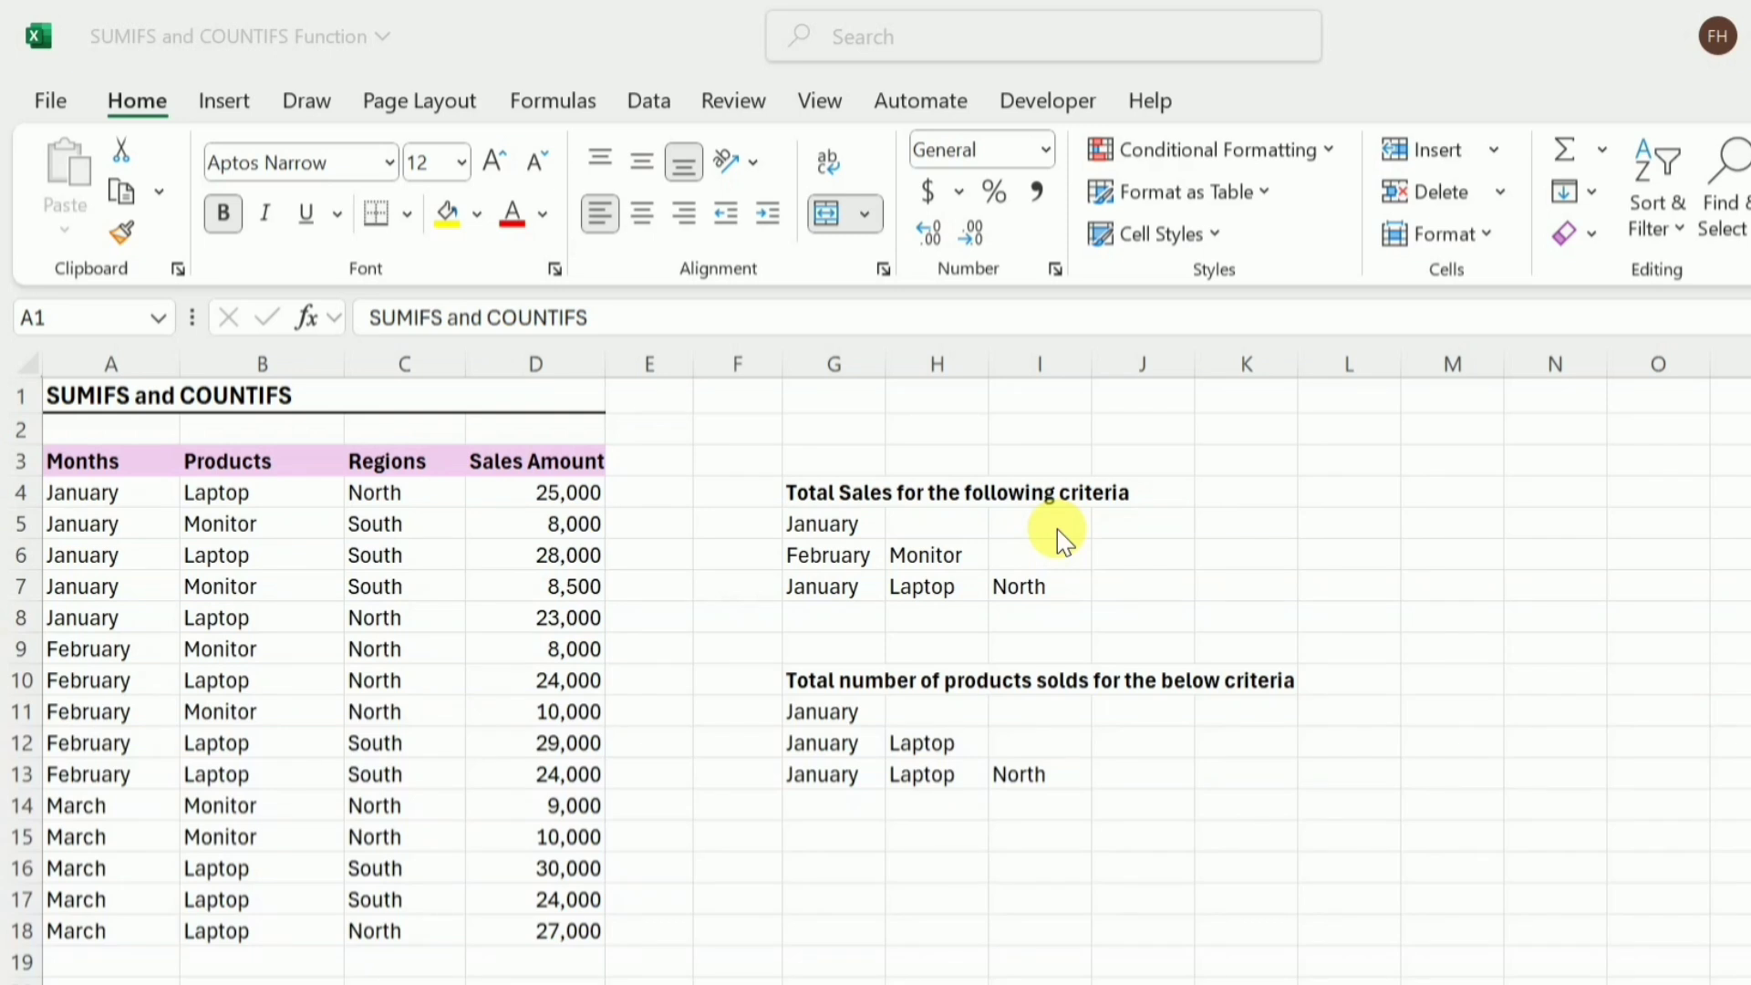
Start a SUMIF formula in J5 with the month cells A4:A18 as the criteria range
{"action": "left_click", "coordinate": [1140, 534]}
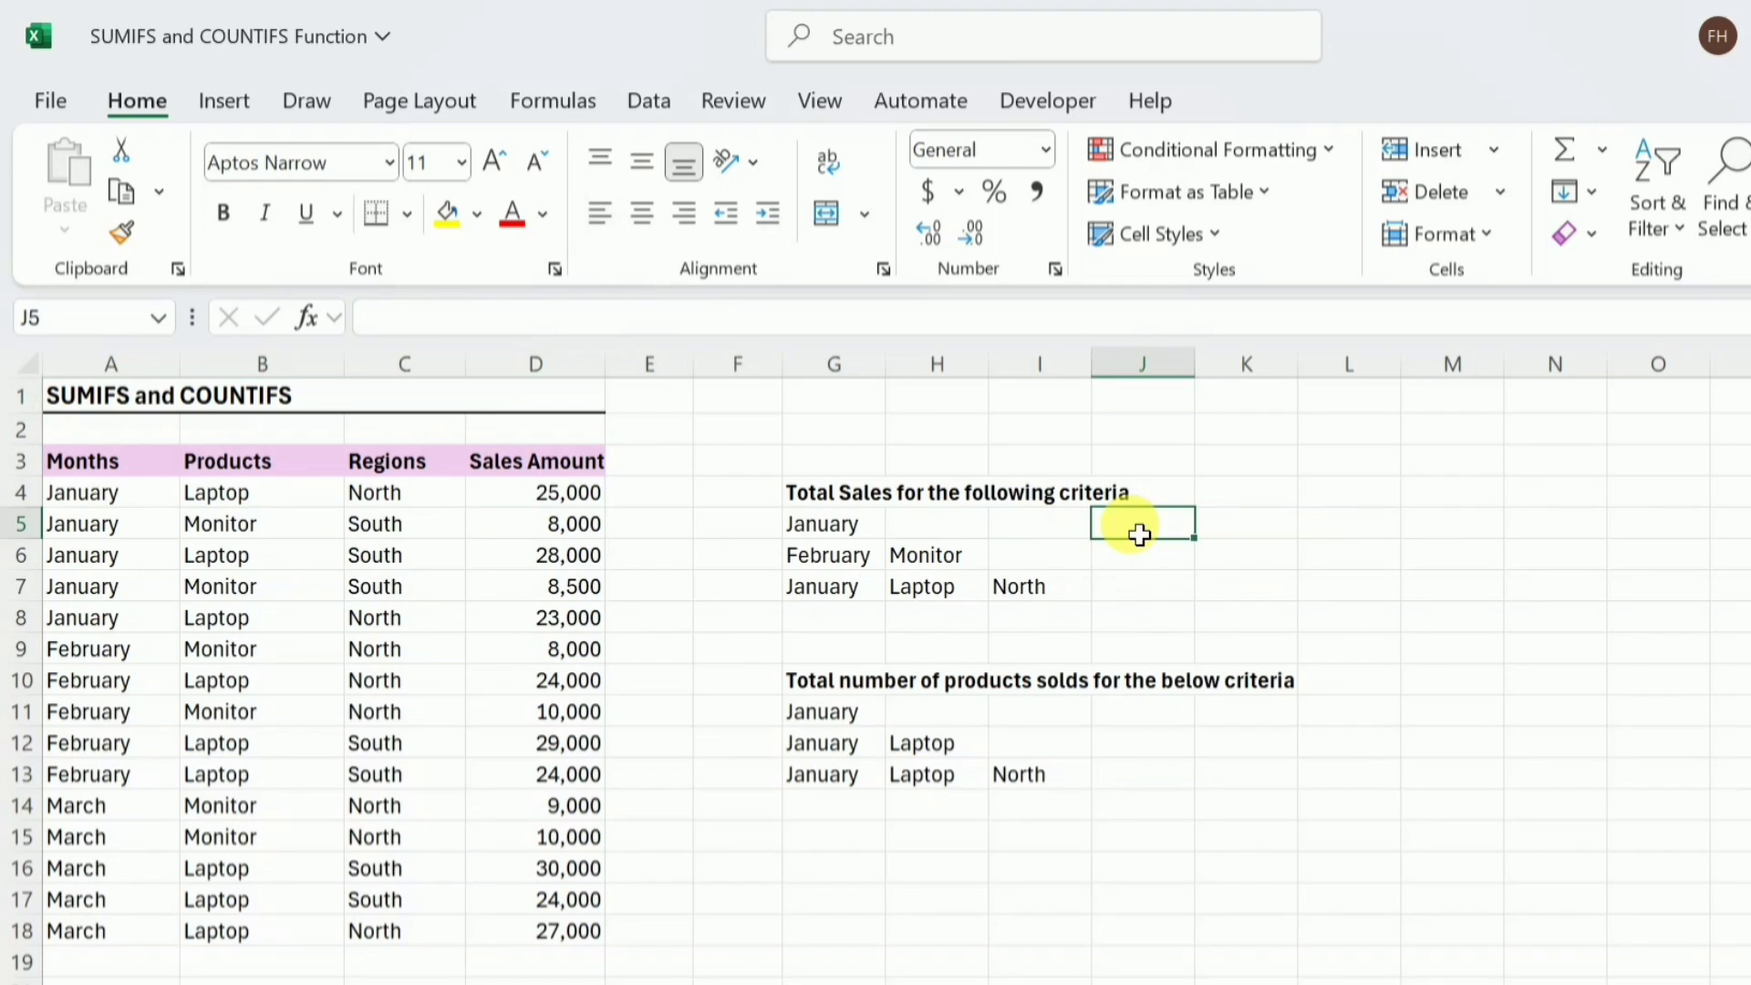
{"action": "type", "text": "=sum"}
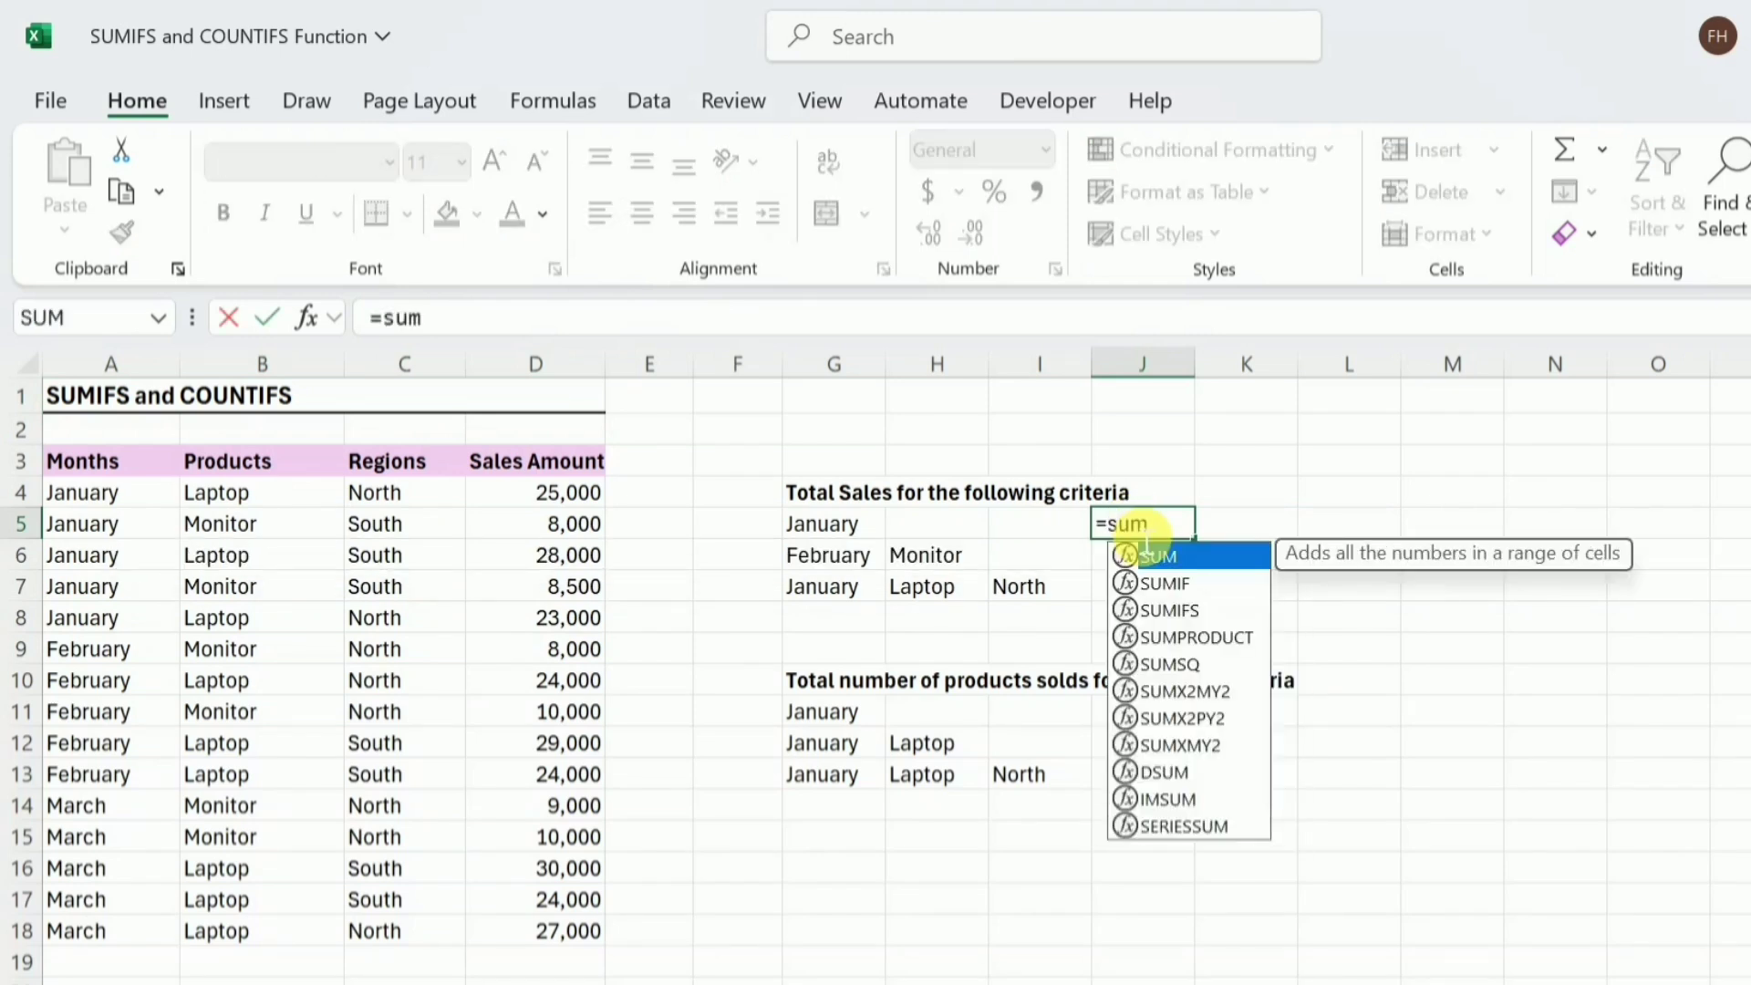
{"action": "type", "text": "if"}
{"action": "double_click", "coordinate": [1140, 551]}
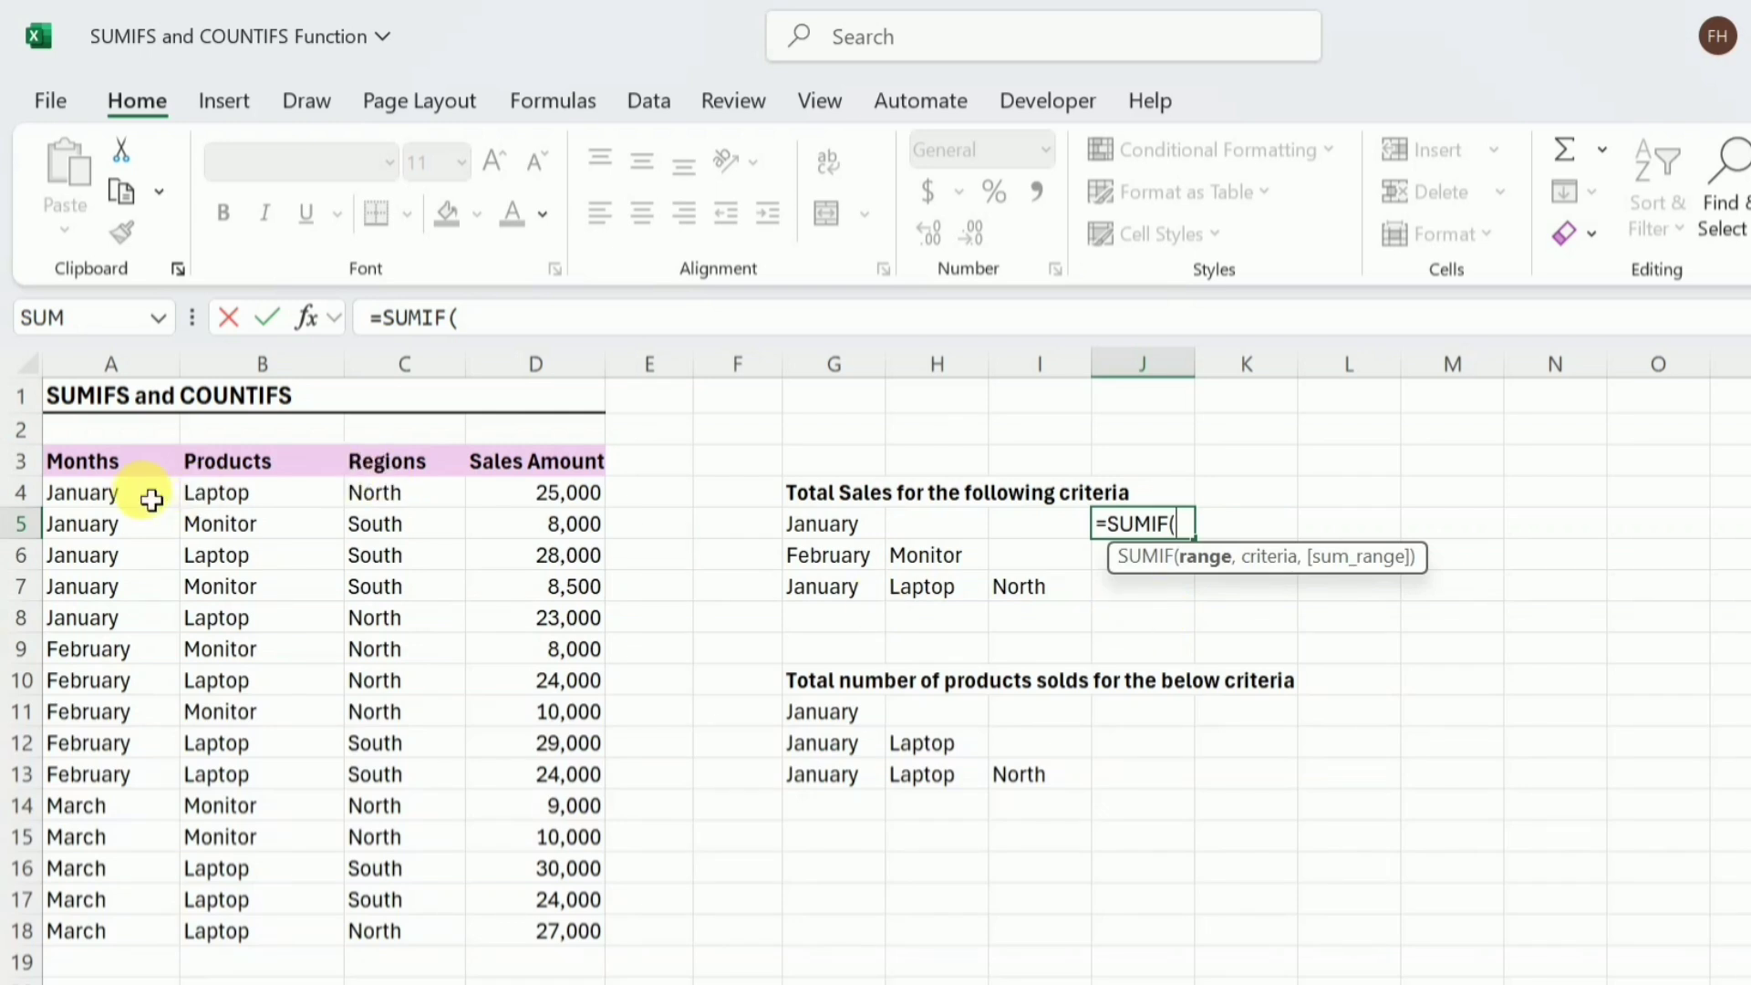
{"action": "left_click_drag", "start_coordinate": [137, 488], "coordinate": [137, 941]}
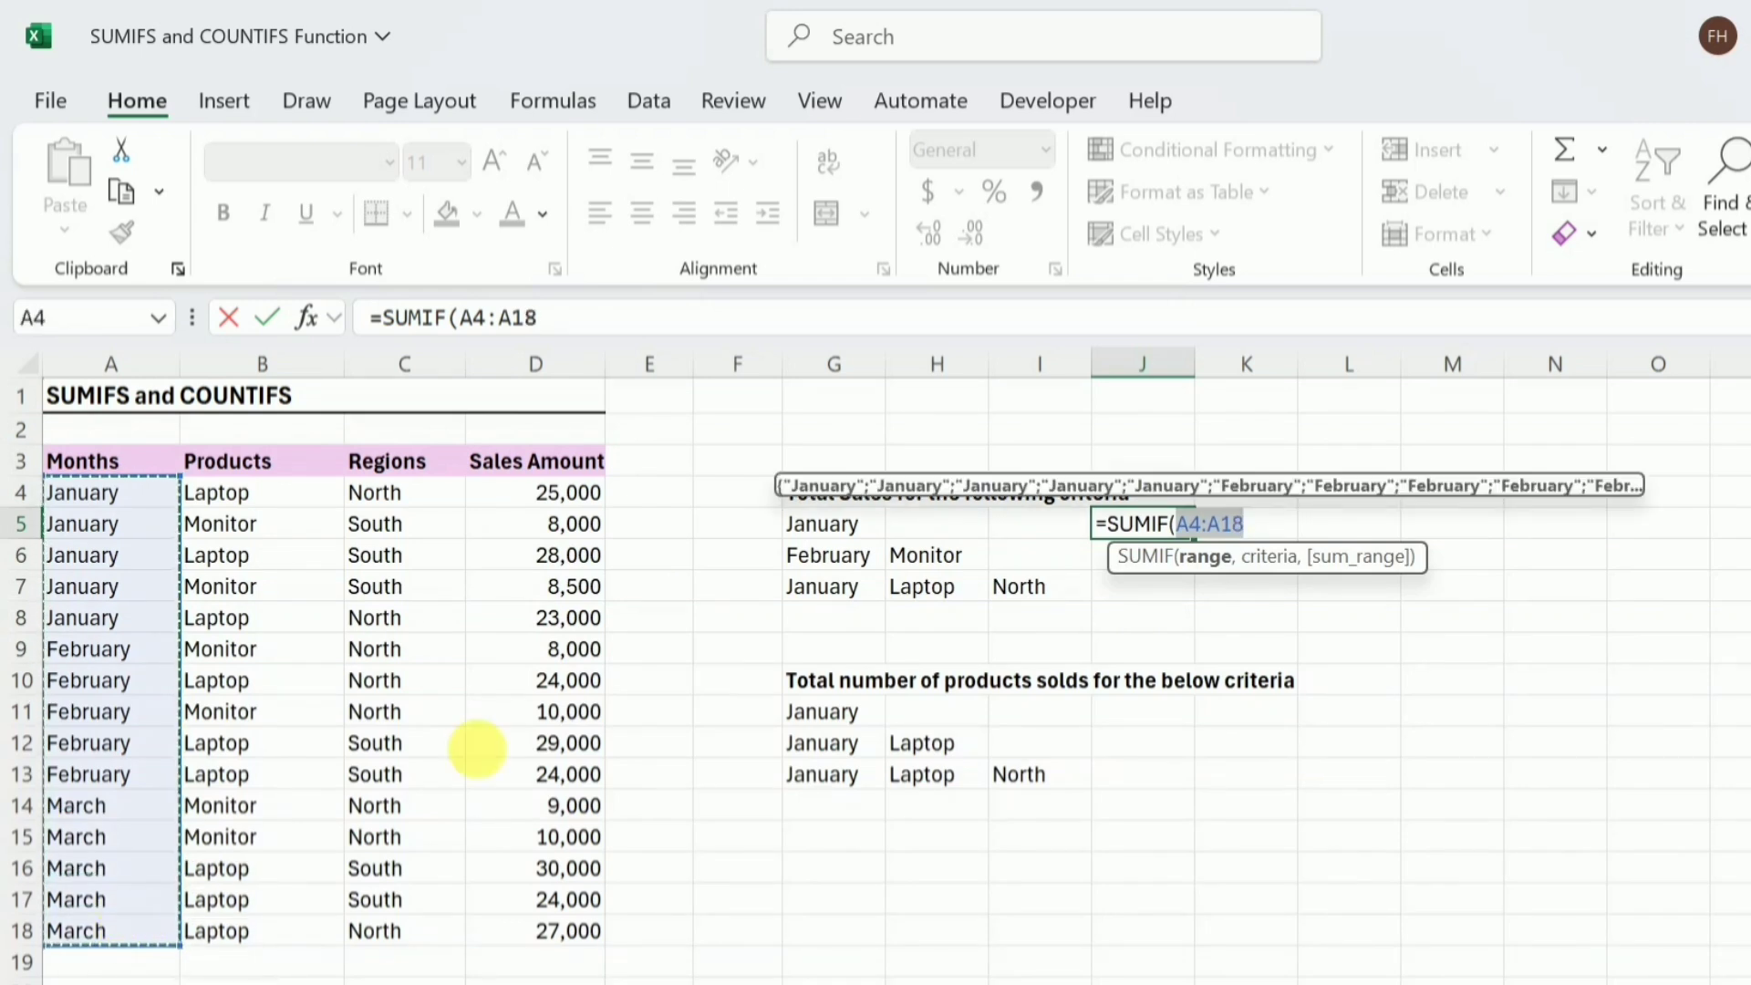
{"action": "type", "text": ","}
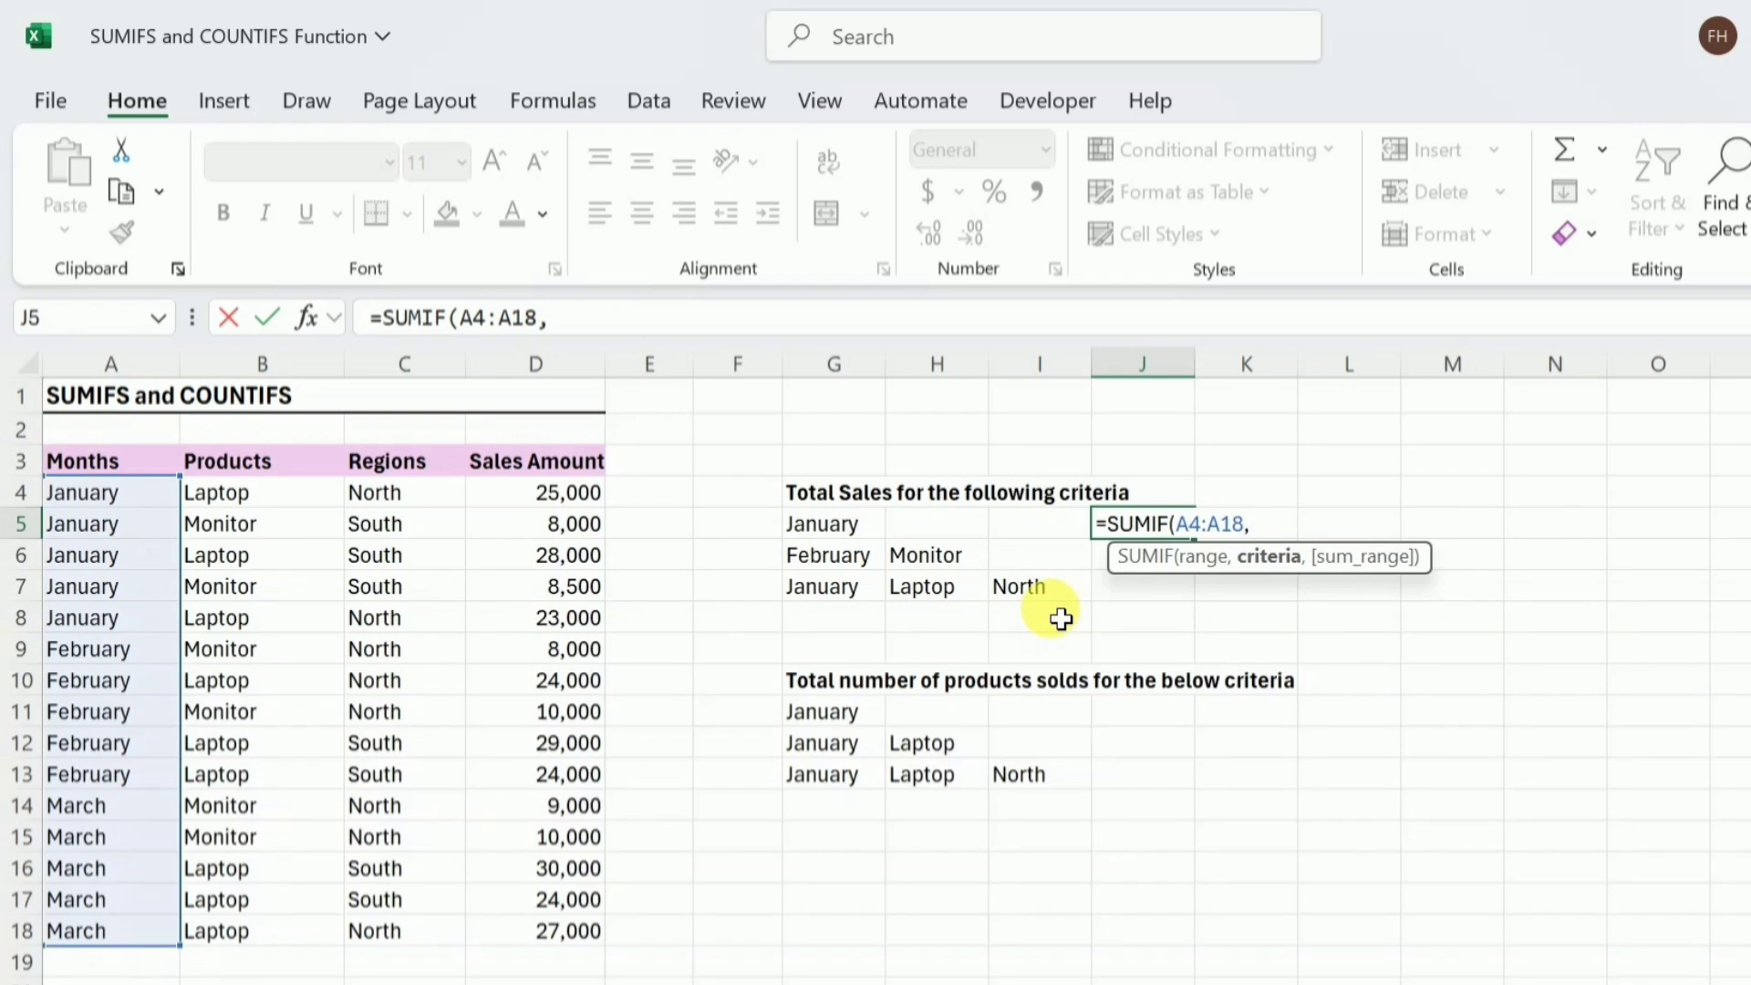
Complete J5's SUMIF with G5 as criterion and D4:D18 as sum range, and select the January amounts D4:D8 to check it
{"action": "left_click", "coordinate": [857, 535]}
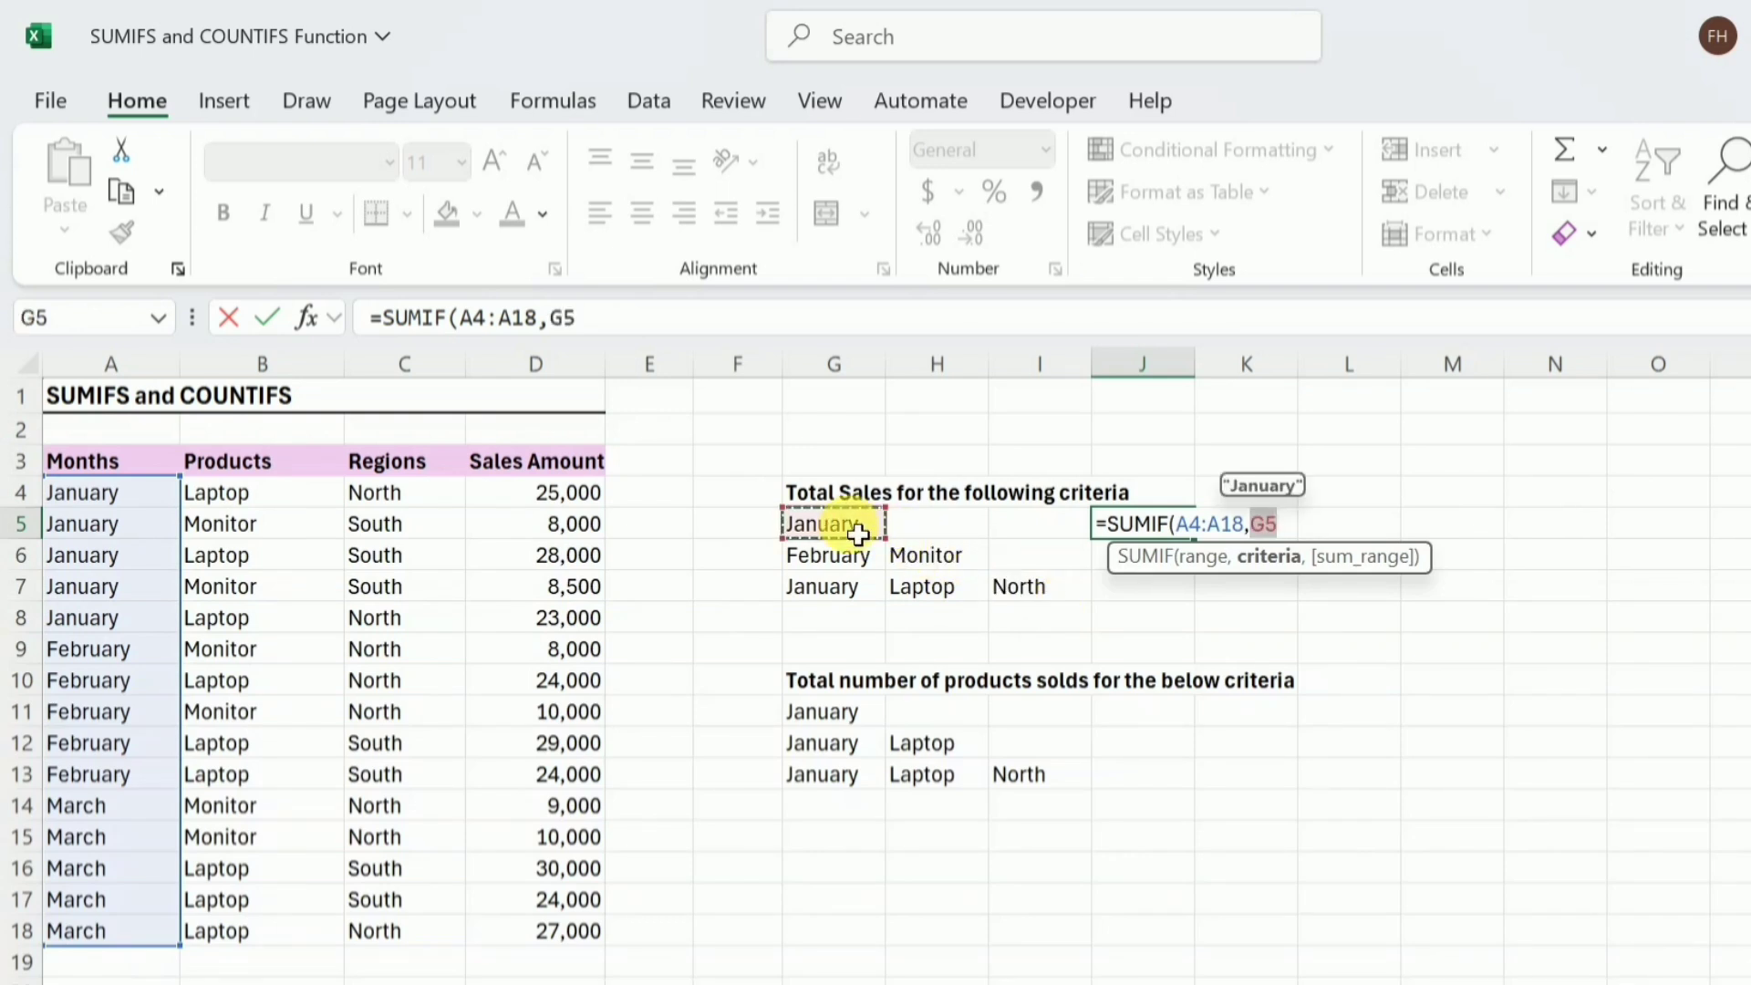
{"action": "type", "text": ","}
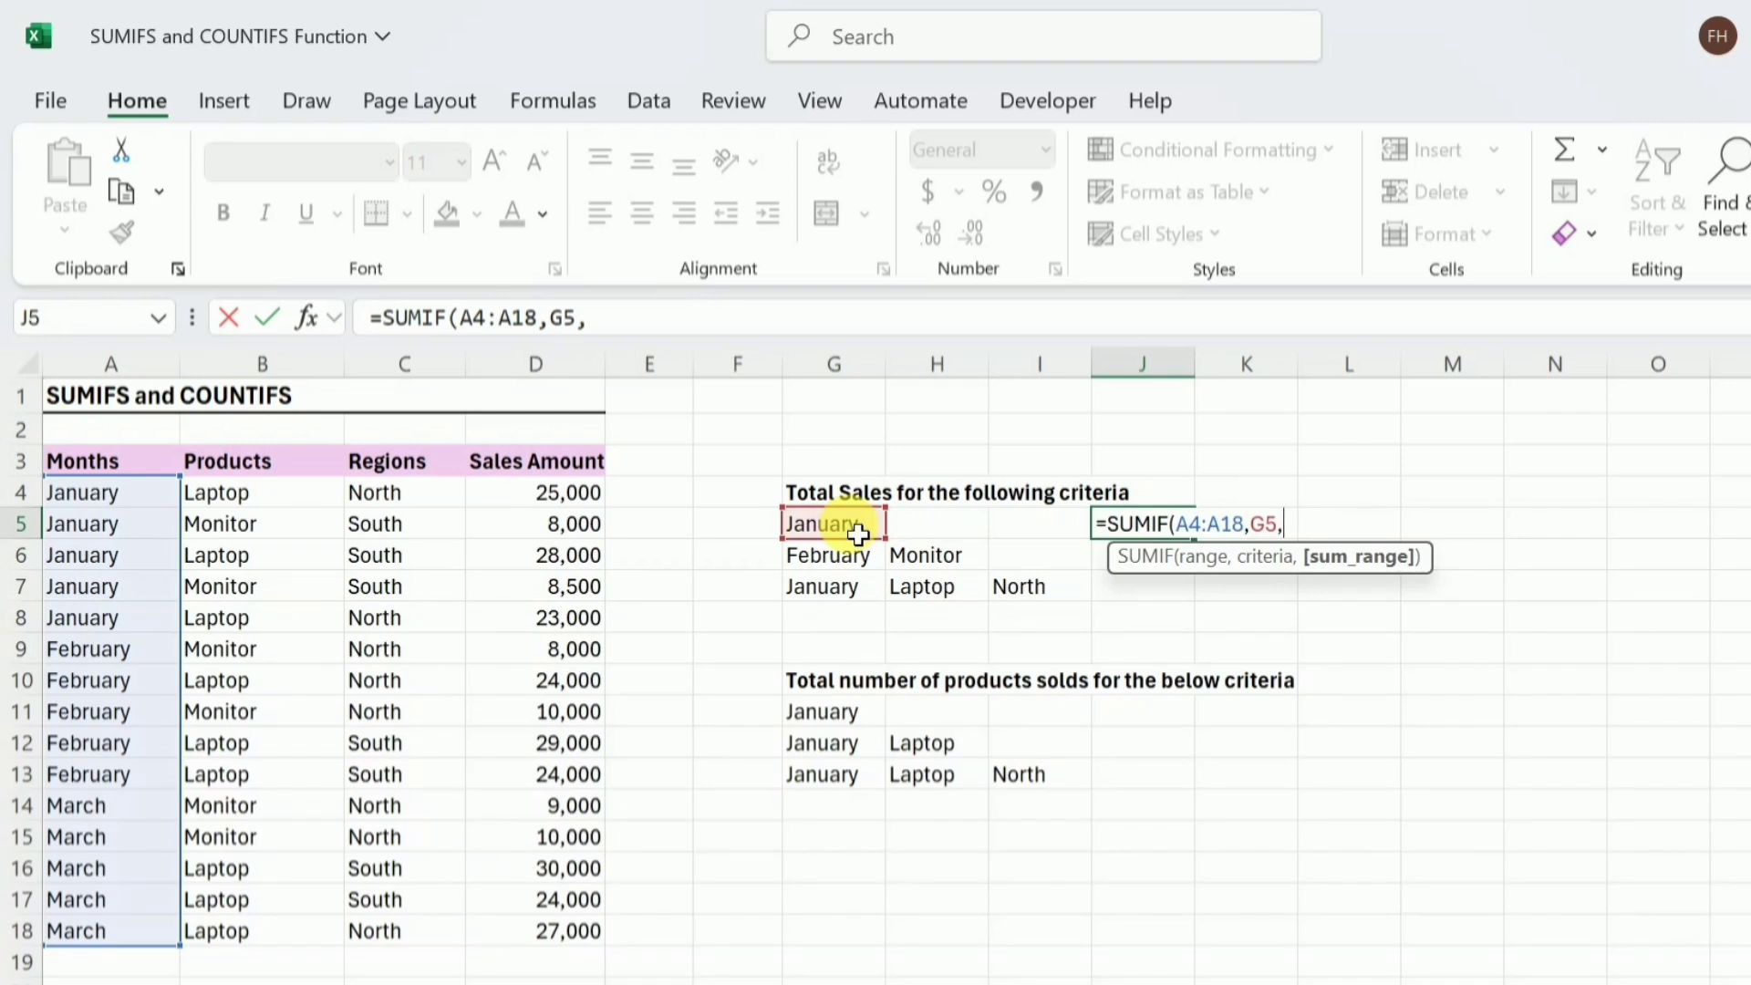
{"action": "left_click", "coordinate": [536, 493]}
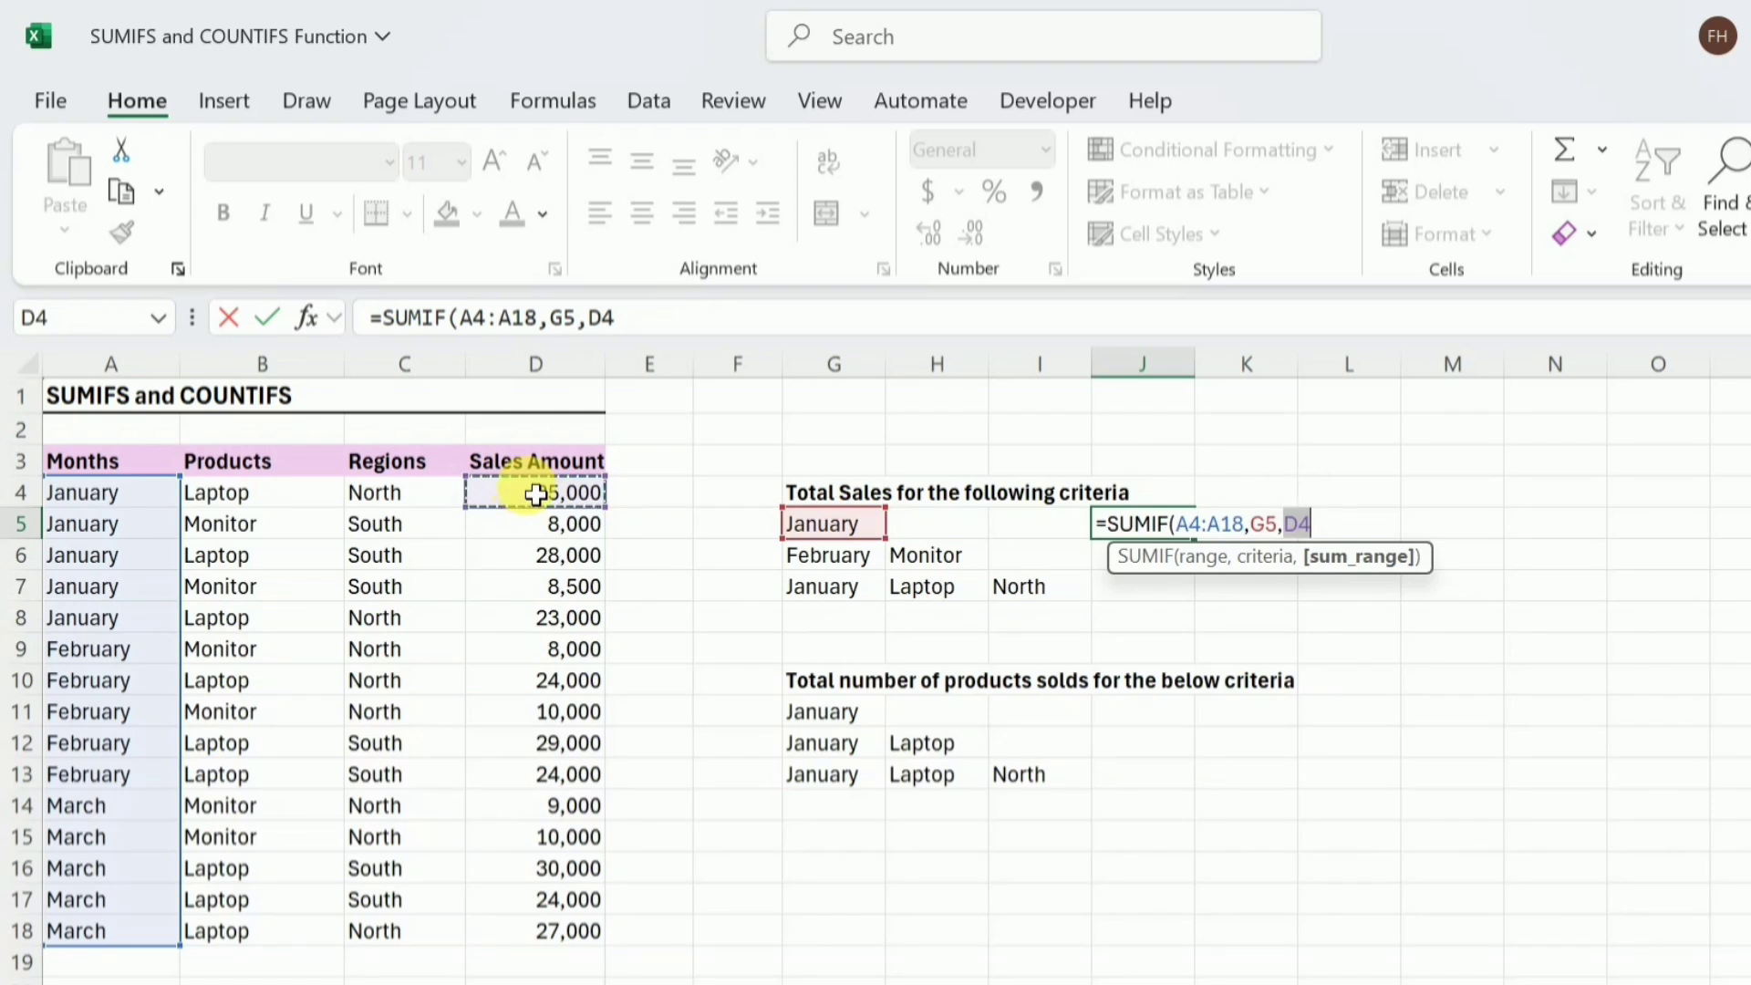
{"action": "key", "text": "ctrl+shift+Down"}
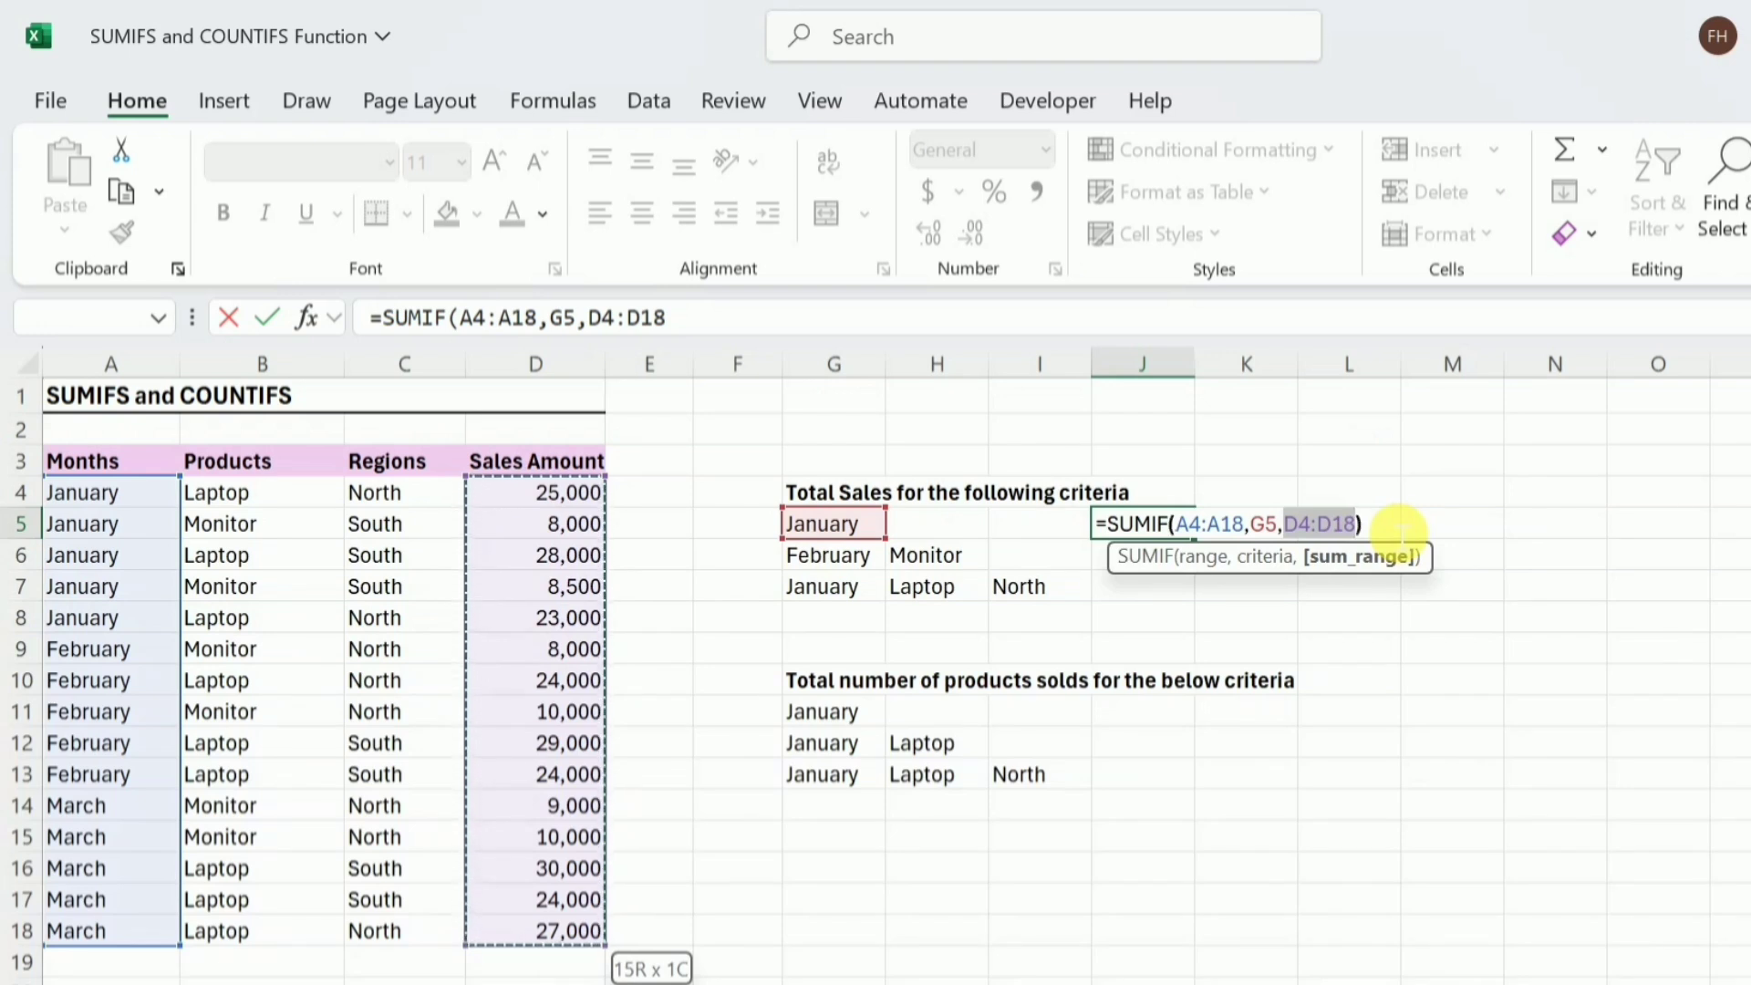
{"action": "type", "text": ")"}
{"action": "key", "text": "Return"}
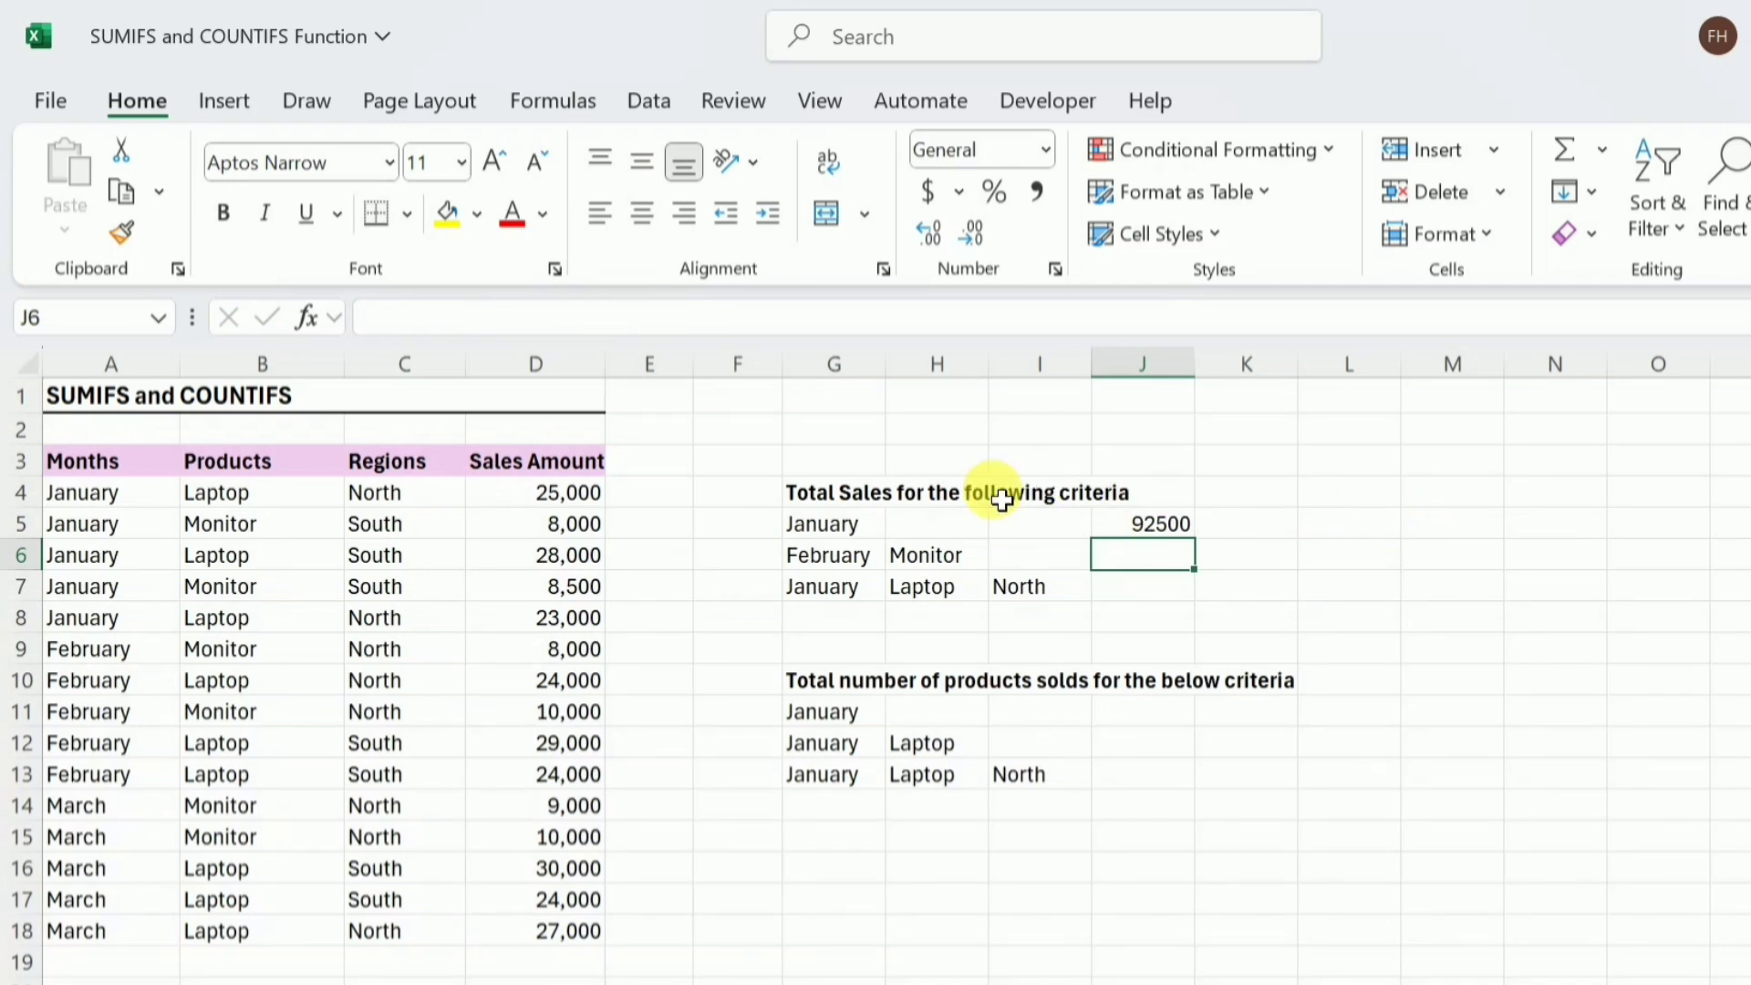
{"action": "left_click_drag", "start_coordinate": [583, 493], "coordinate": [561, 629]}
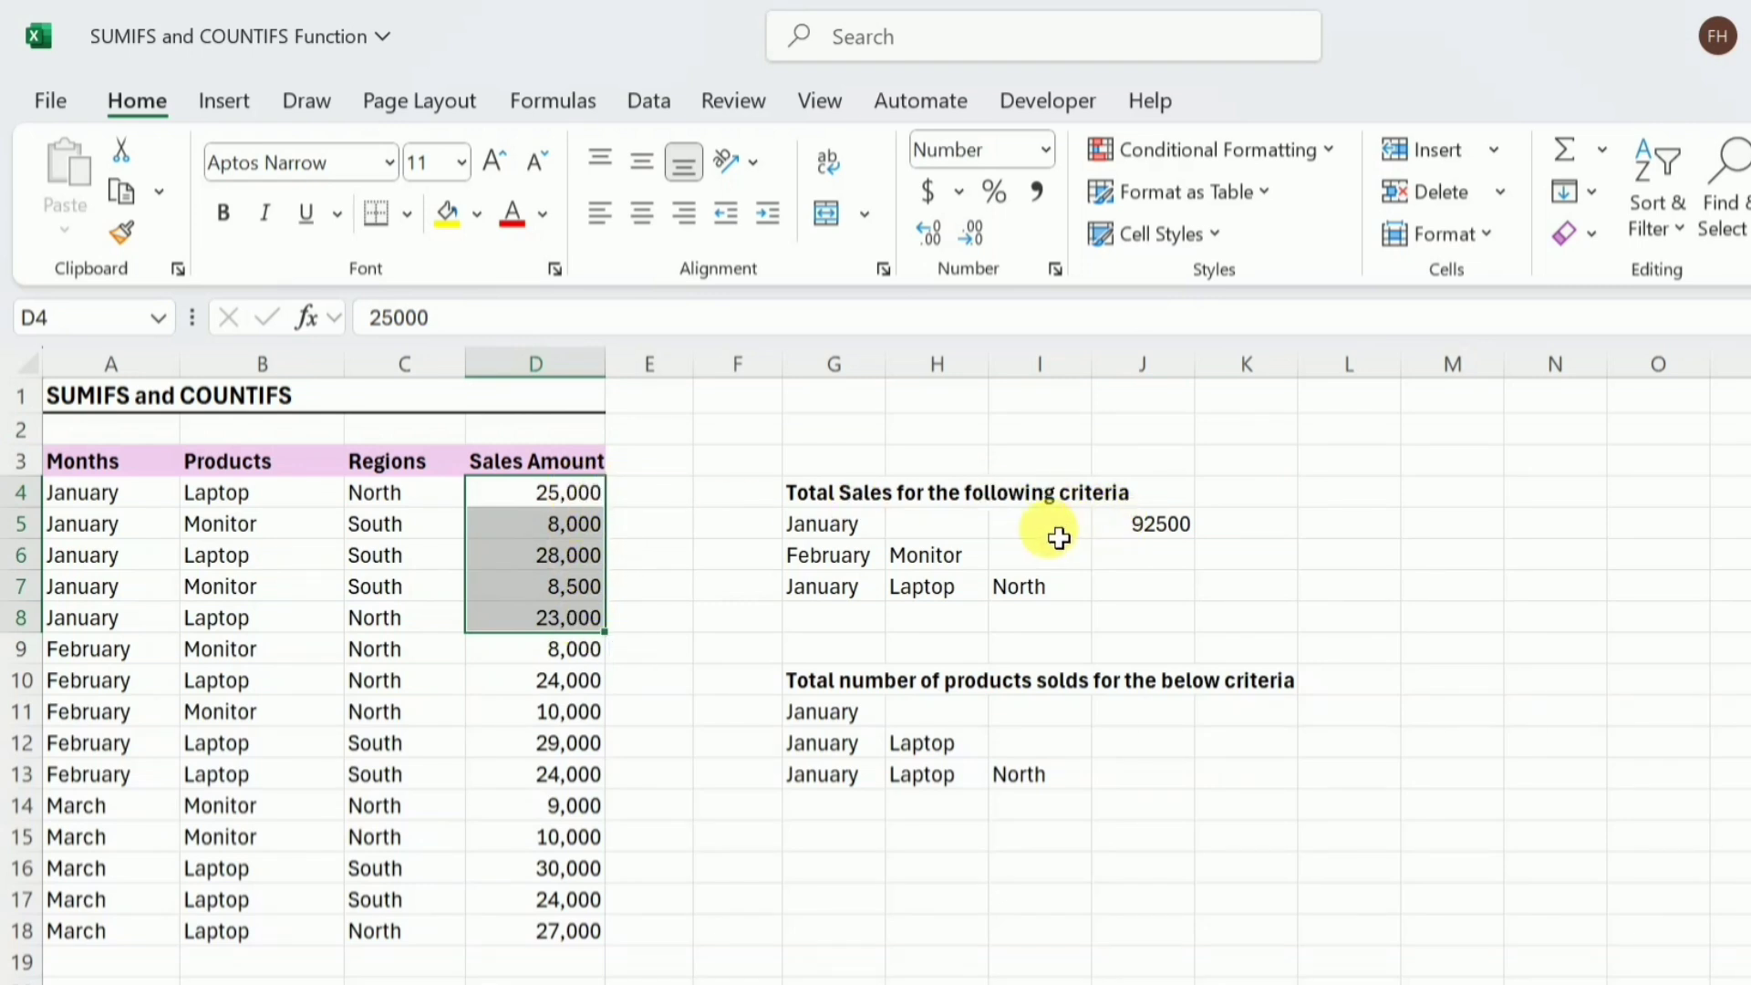
Start a SUMIFS formula in J6 with the sales amounts D4:D18 as the sum range
{"action": "left_click", "coordinate": [1168, 563]}
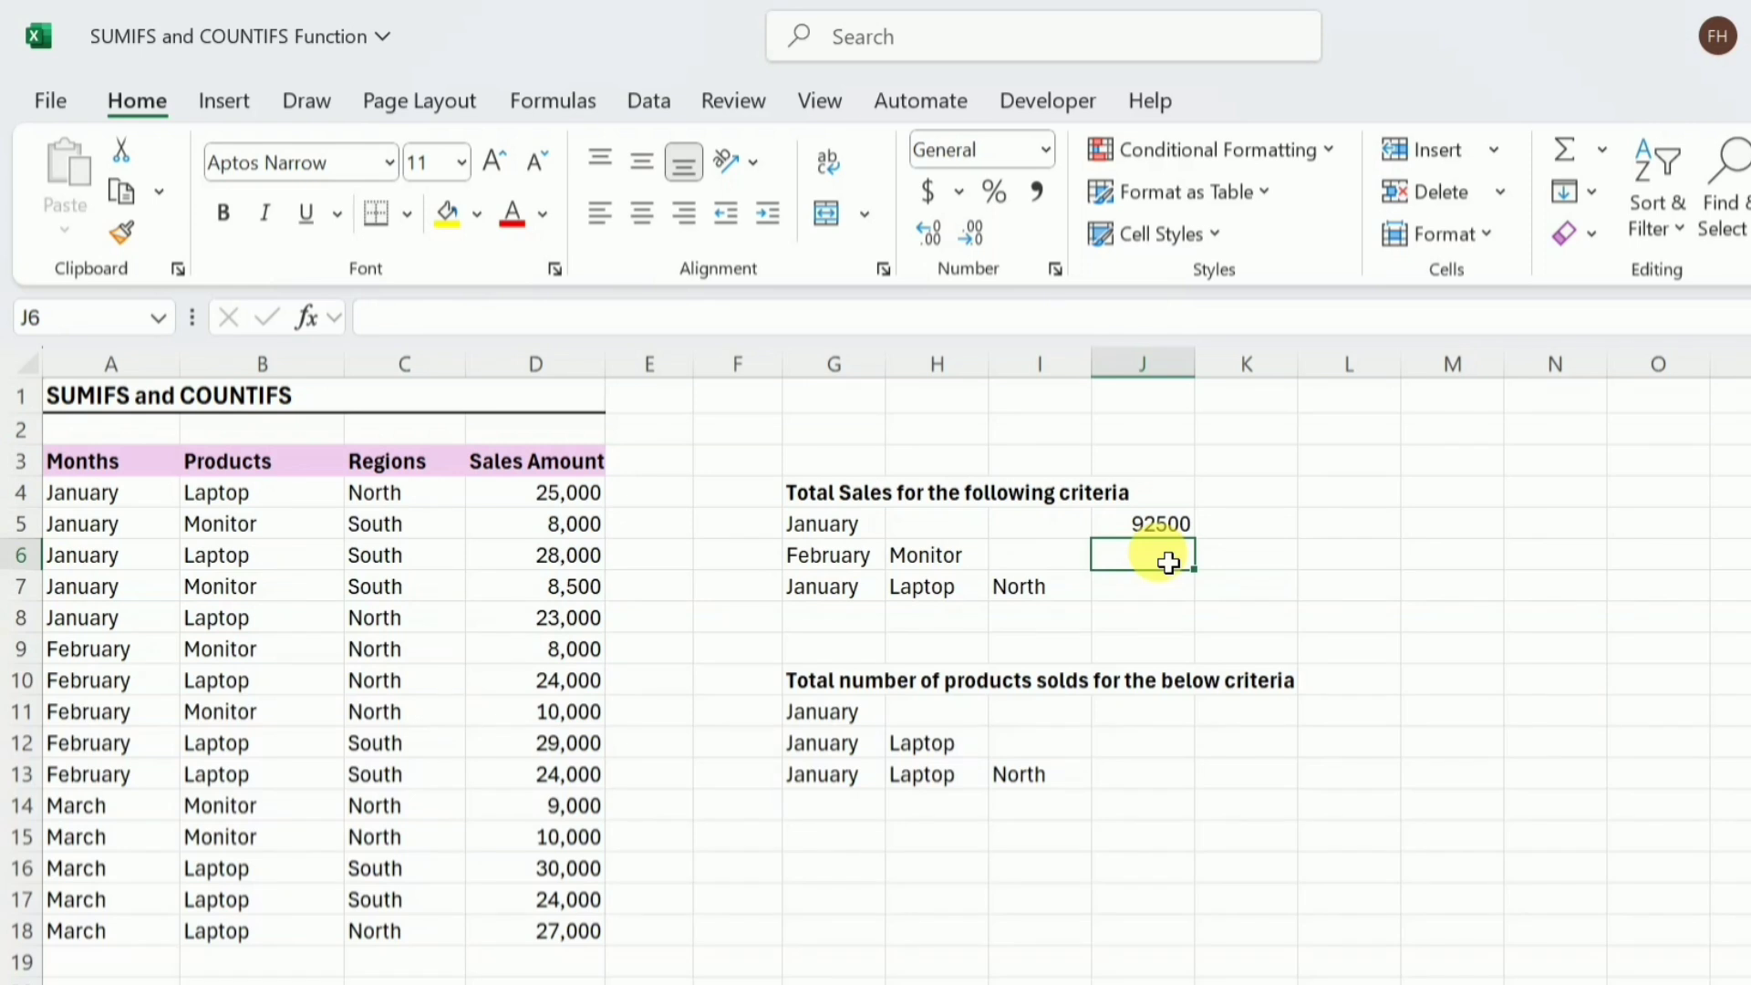
{"action": "type", "text": "=s"}
{"action": "key", "text": "BackSpace"}
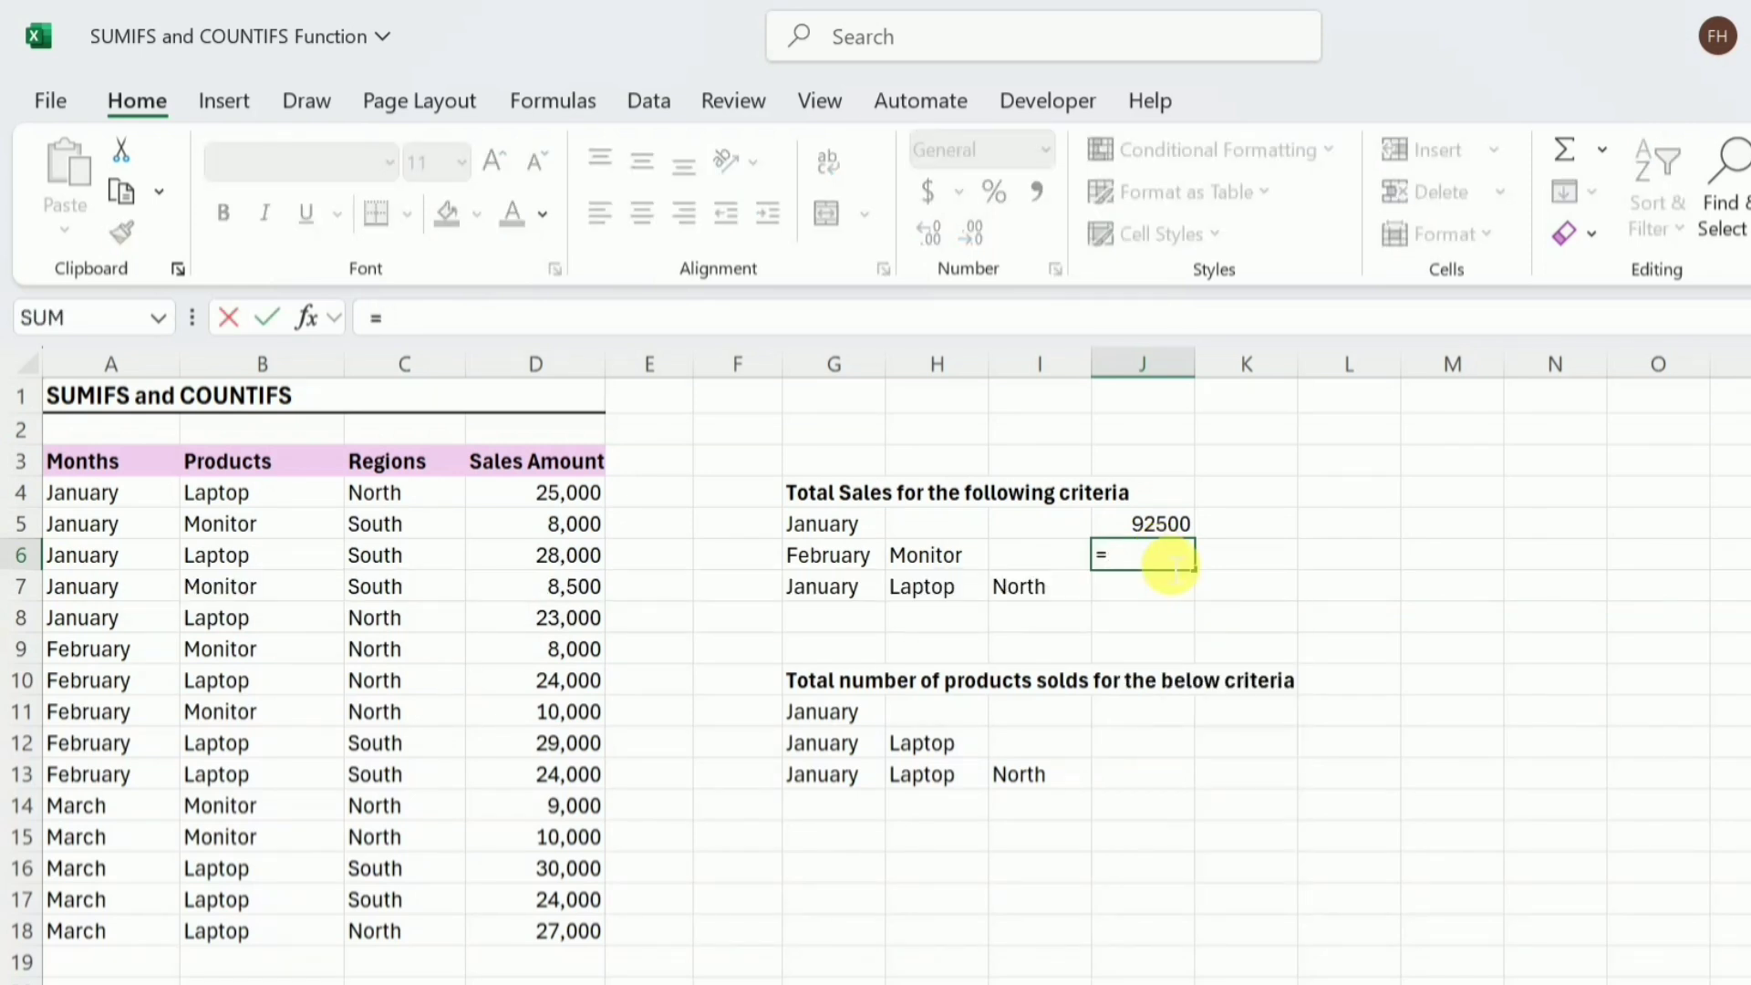
{"action": "type", "text": "sumifs"}
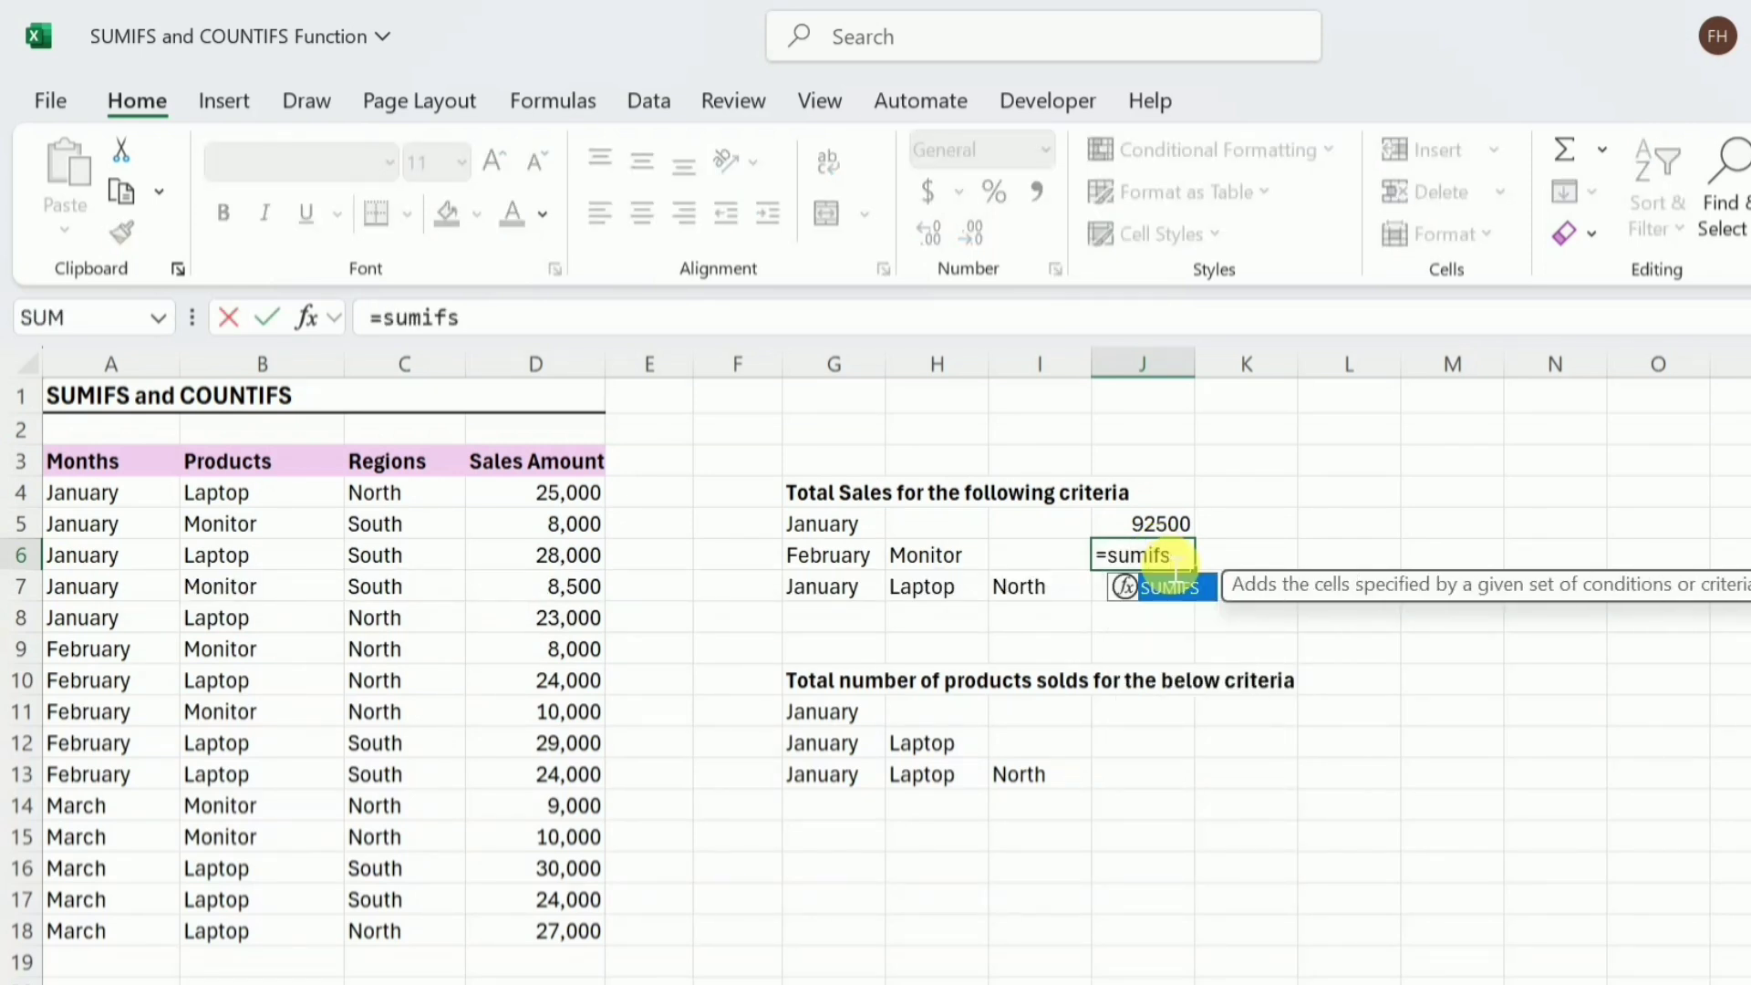
{"action": "key", "text": "Tab"}
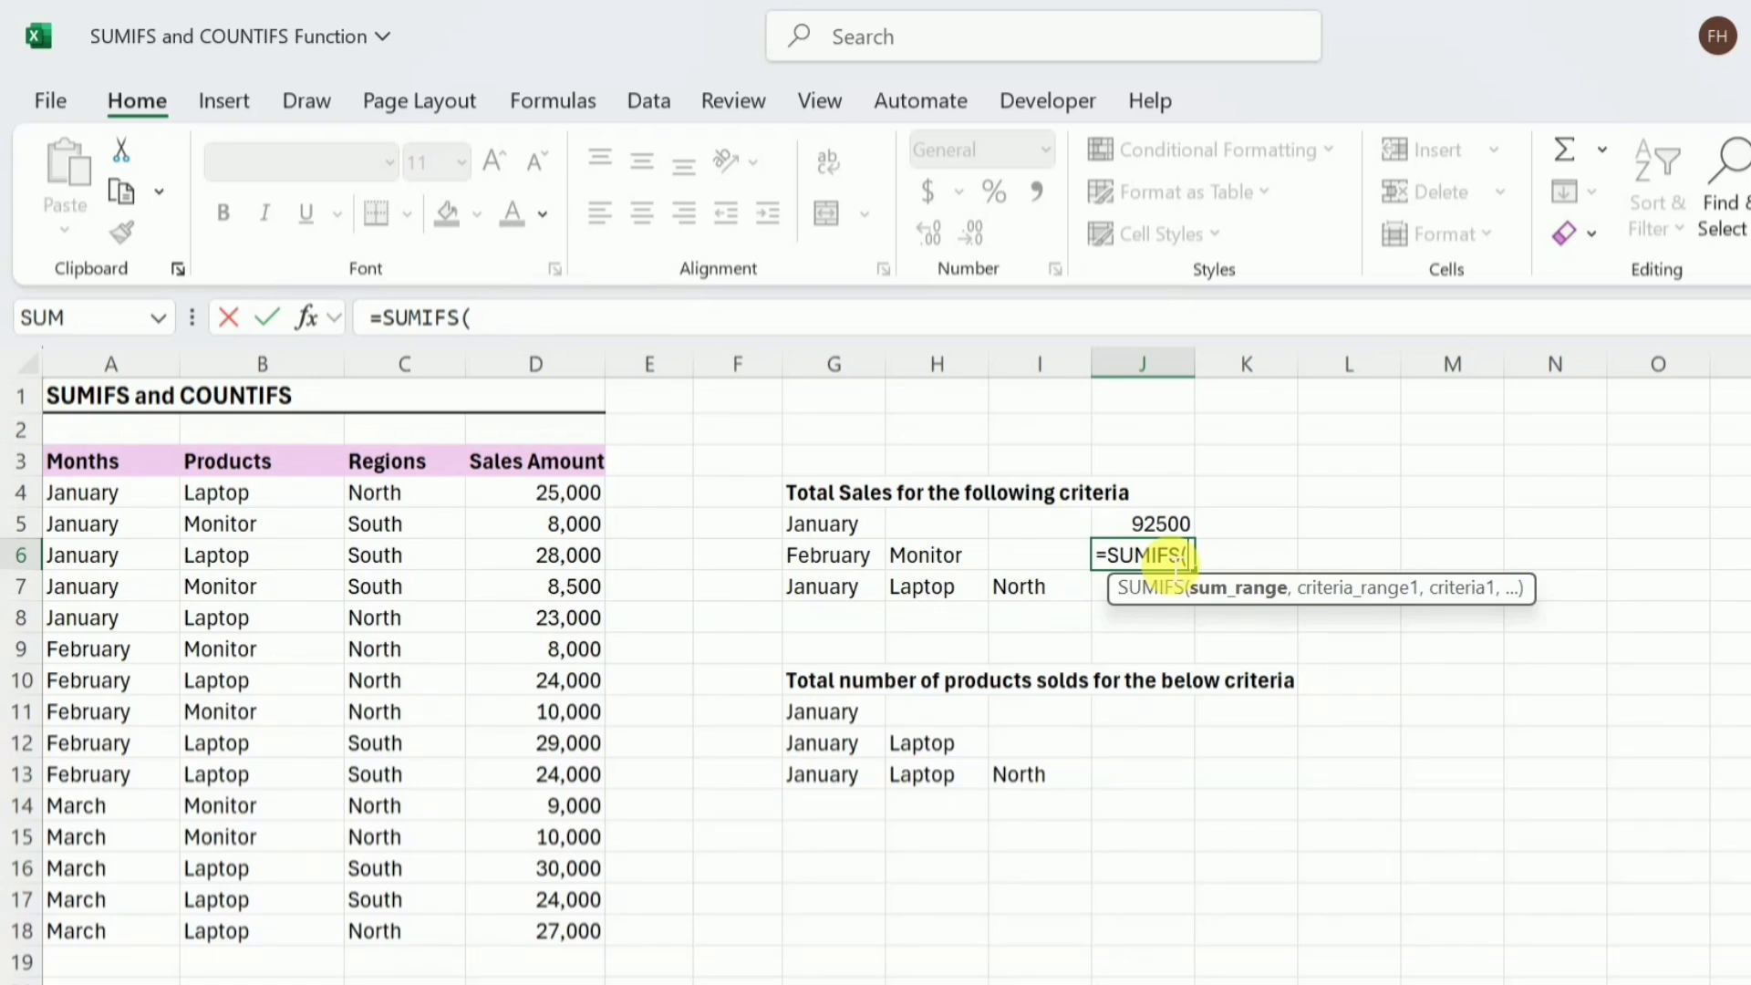
{"action": "left_click", "coordinate": [566, 501]}
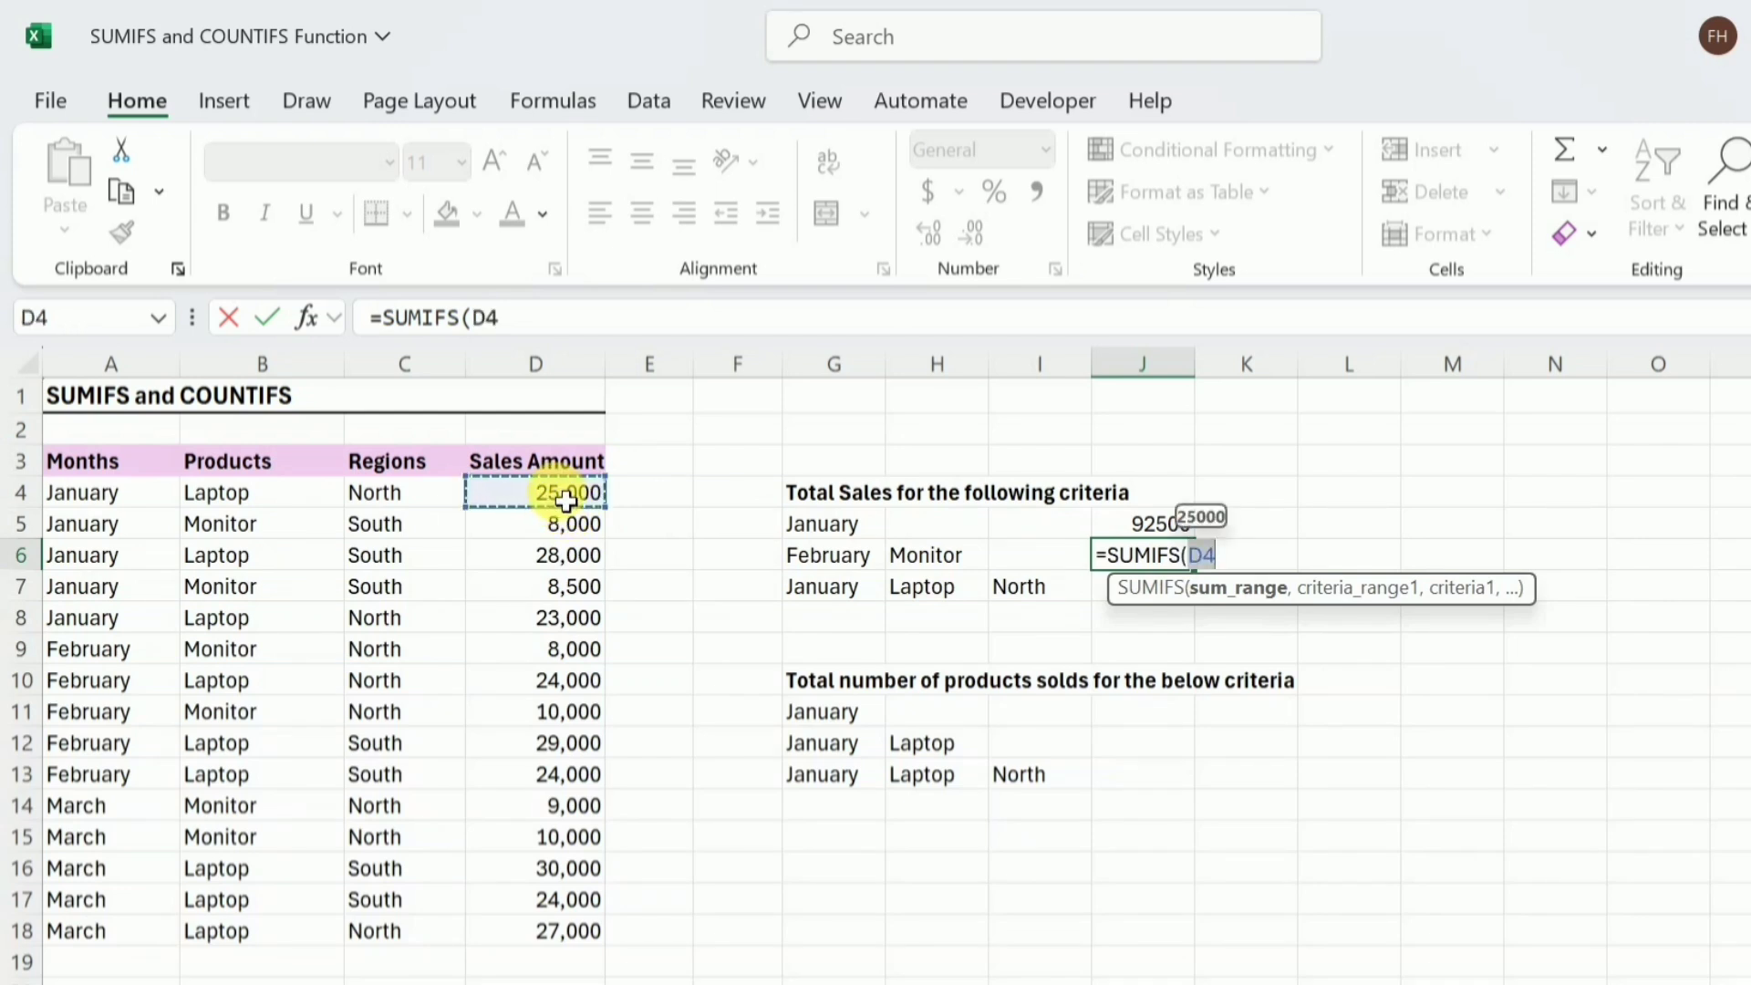
{"action": "key", "text": "ctrl+shift+Down"}
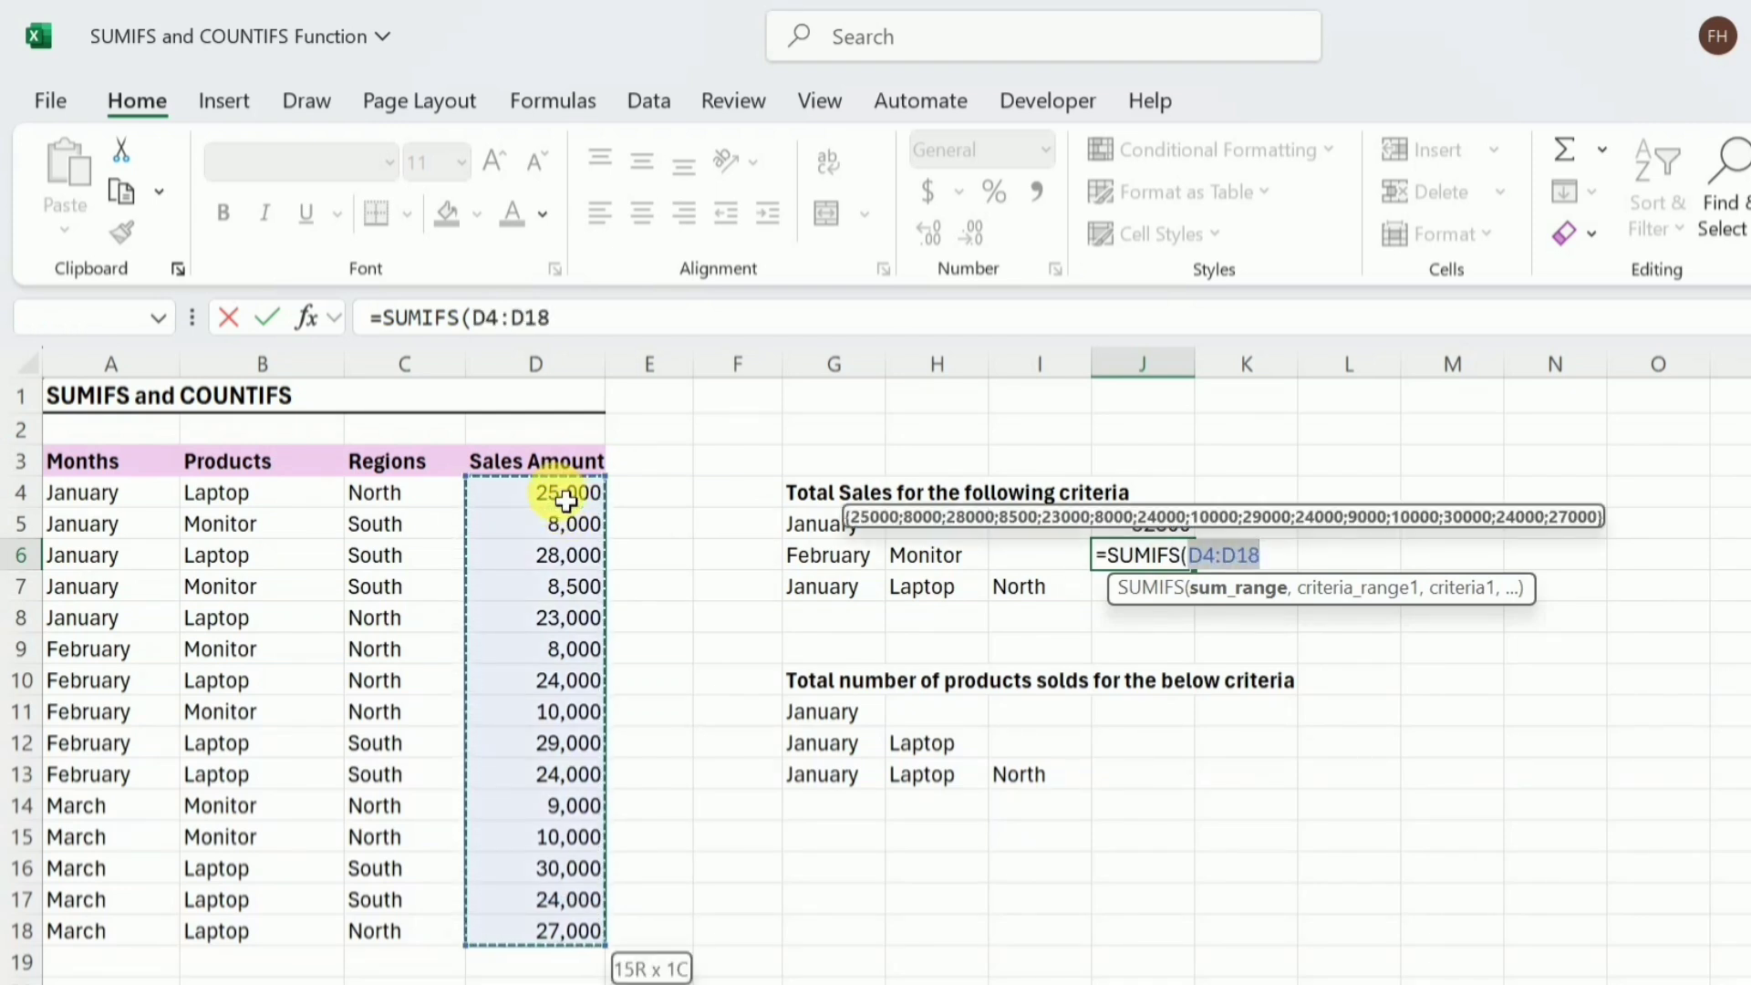
{"action": "type", "text": ","}
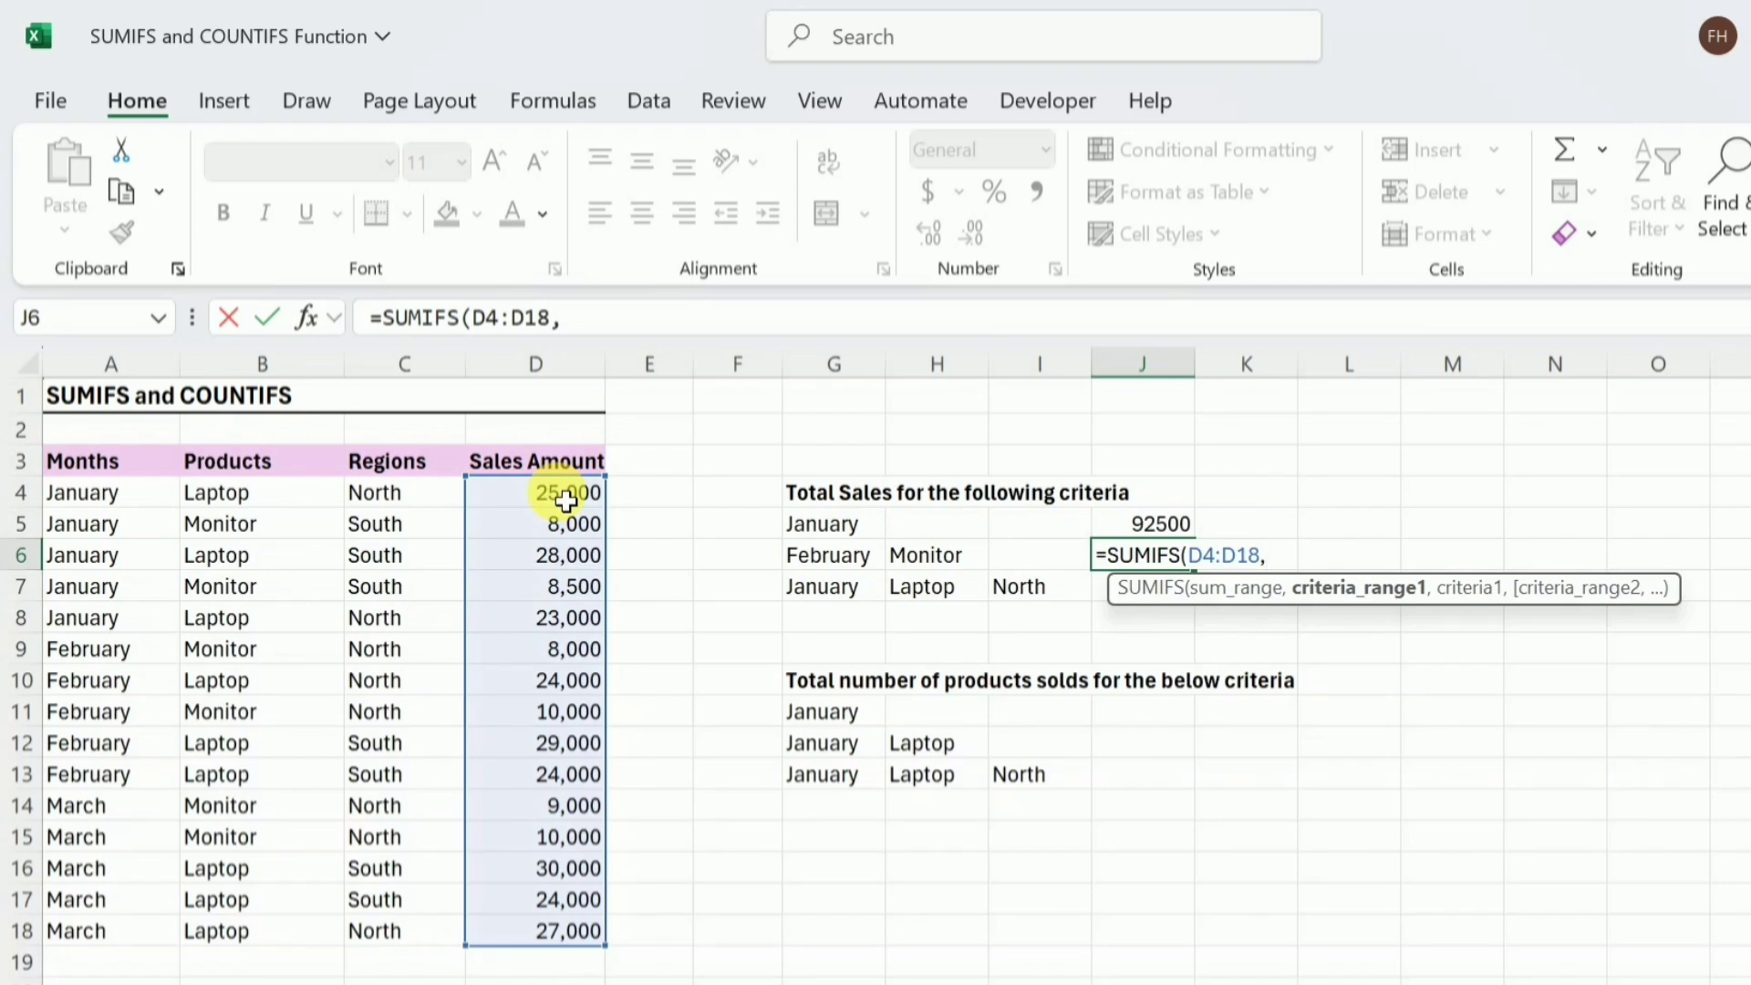
Add the month condition to the J6 formula, matching the range A4:A18 against G6
{"action": "left_click", "coordinate": [91, 498]}
{"action": "key", "text": "ctrl+shift+Down"}
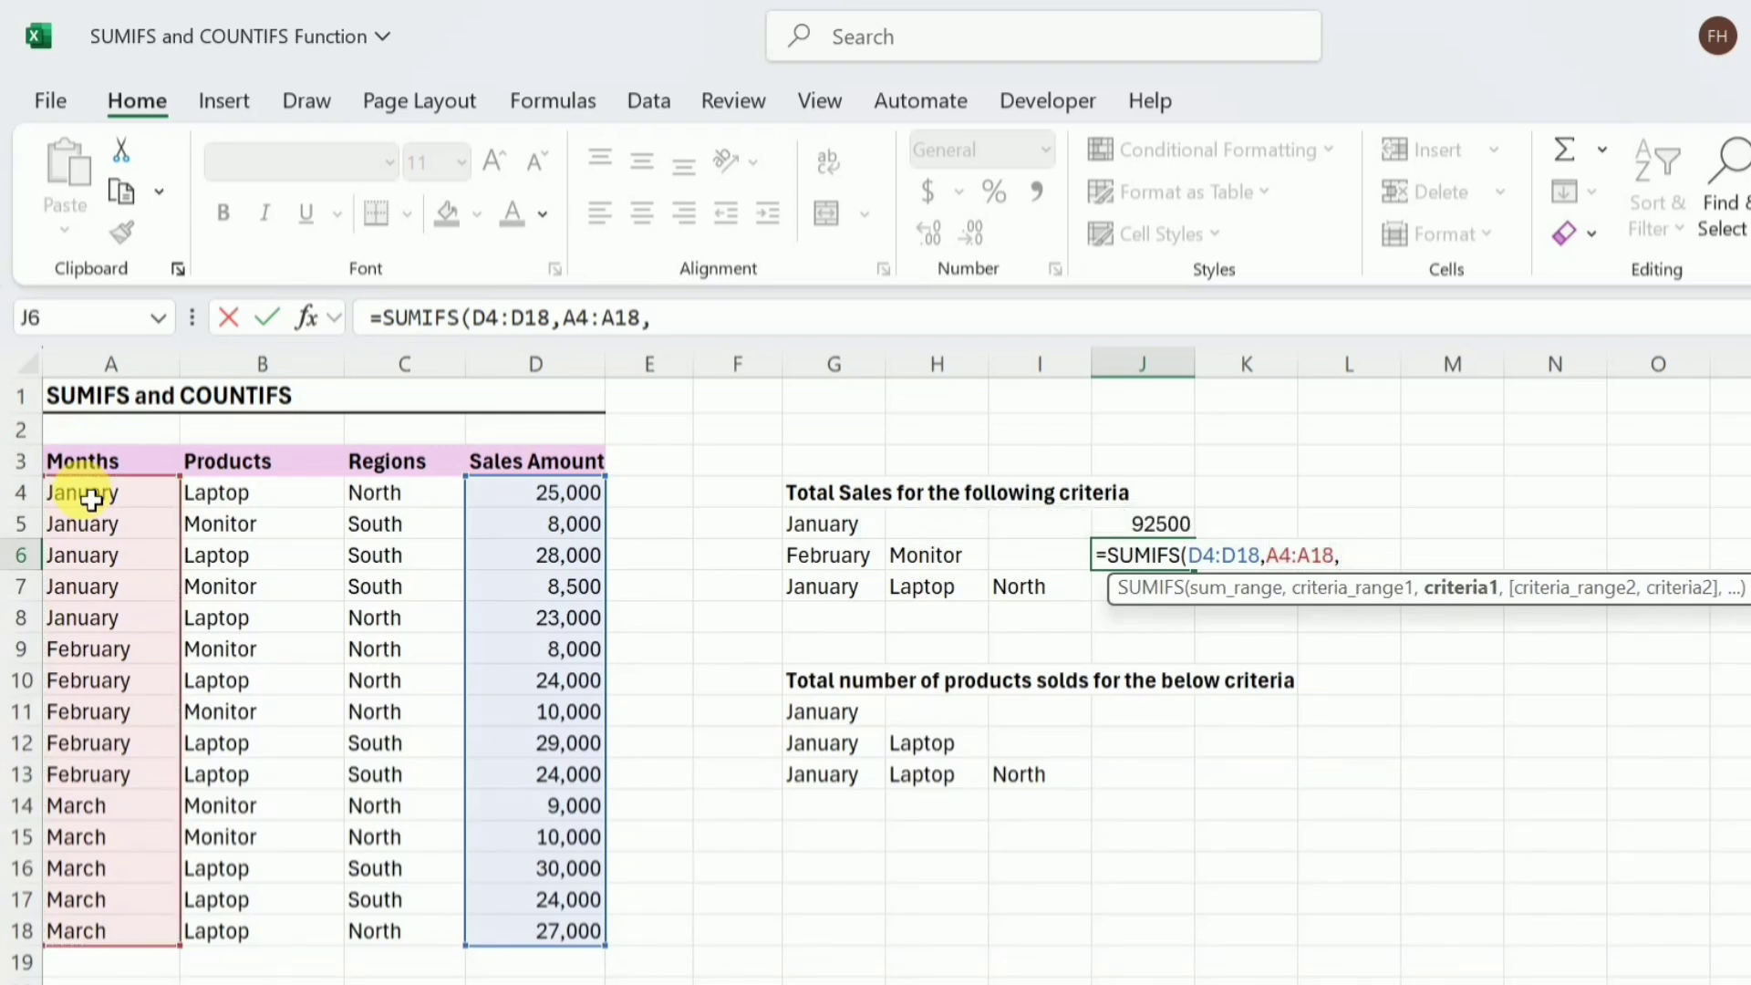
{"action": "left_click", "coordinate": [854, 570]}
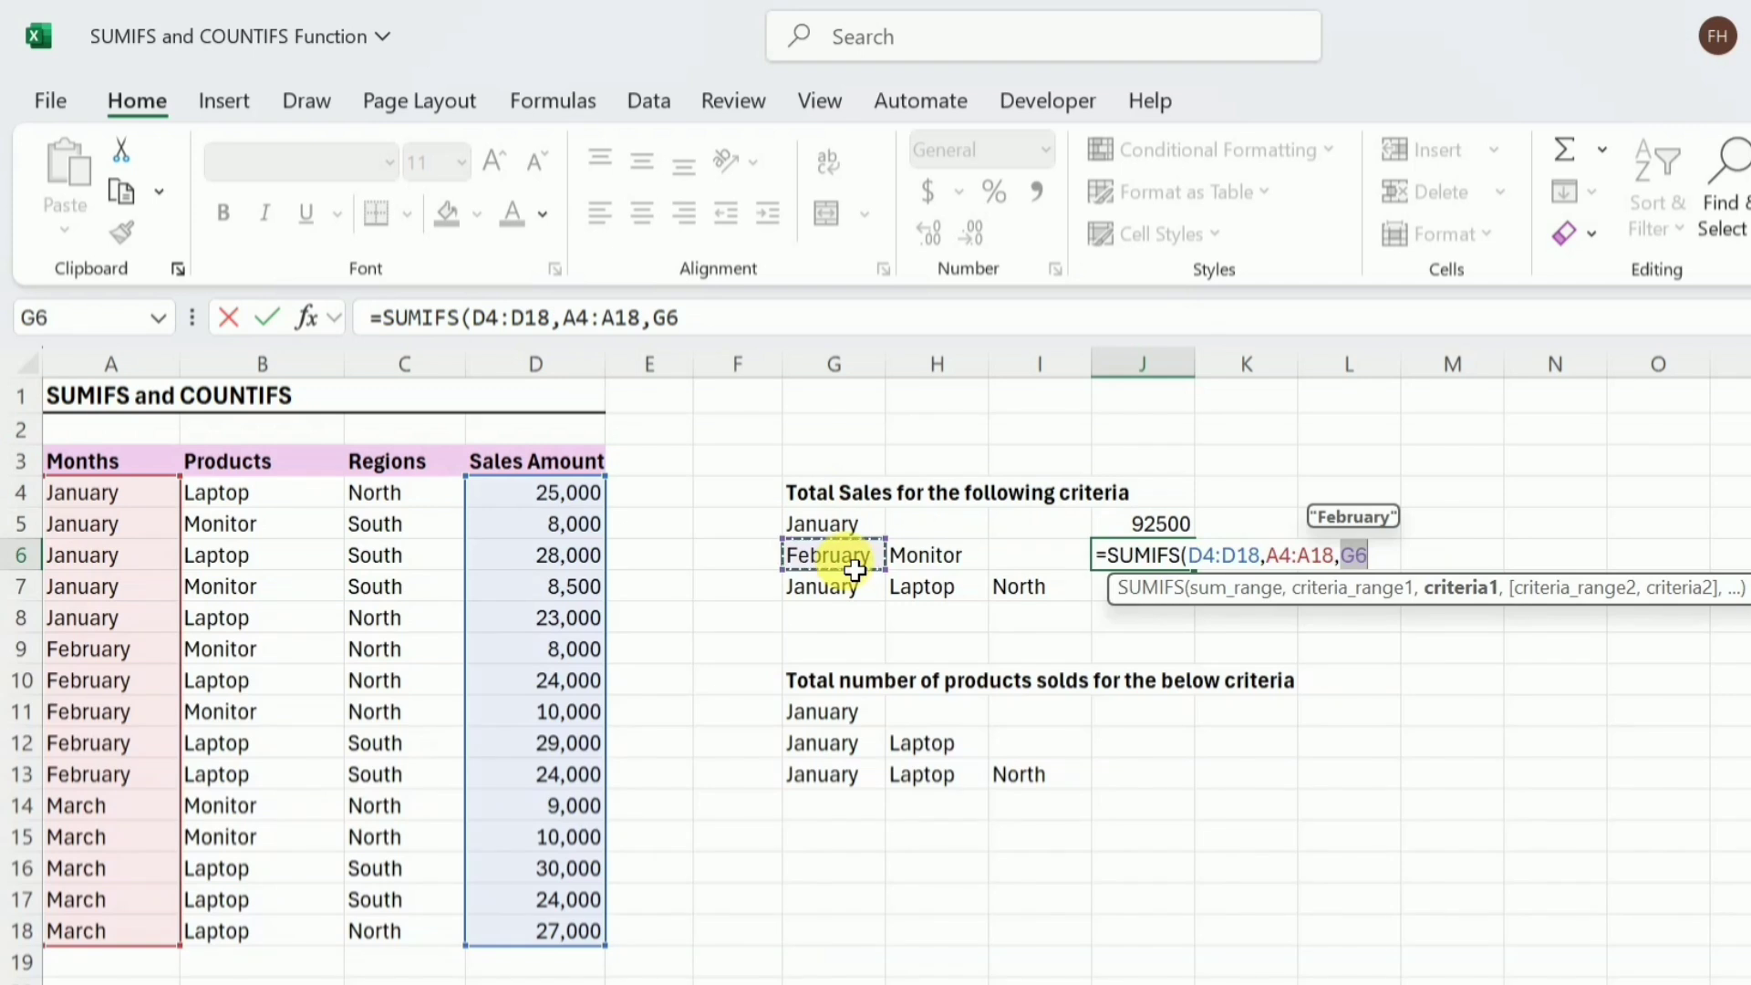
{"action": "type", "text": ","}
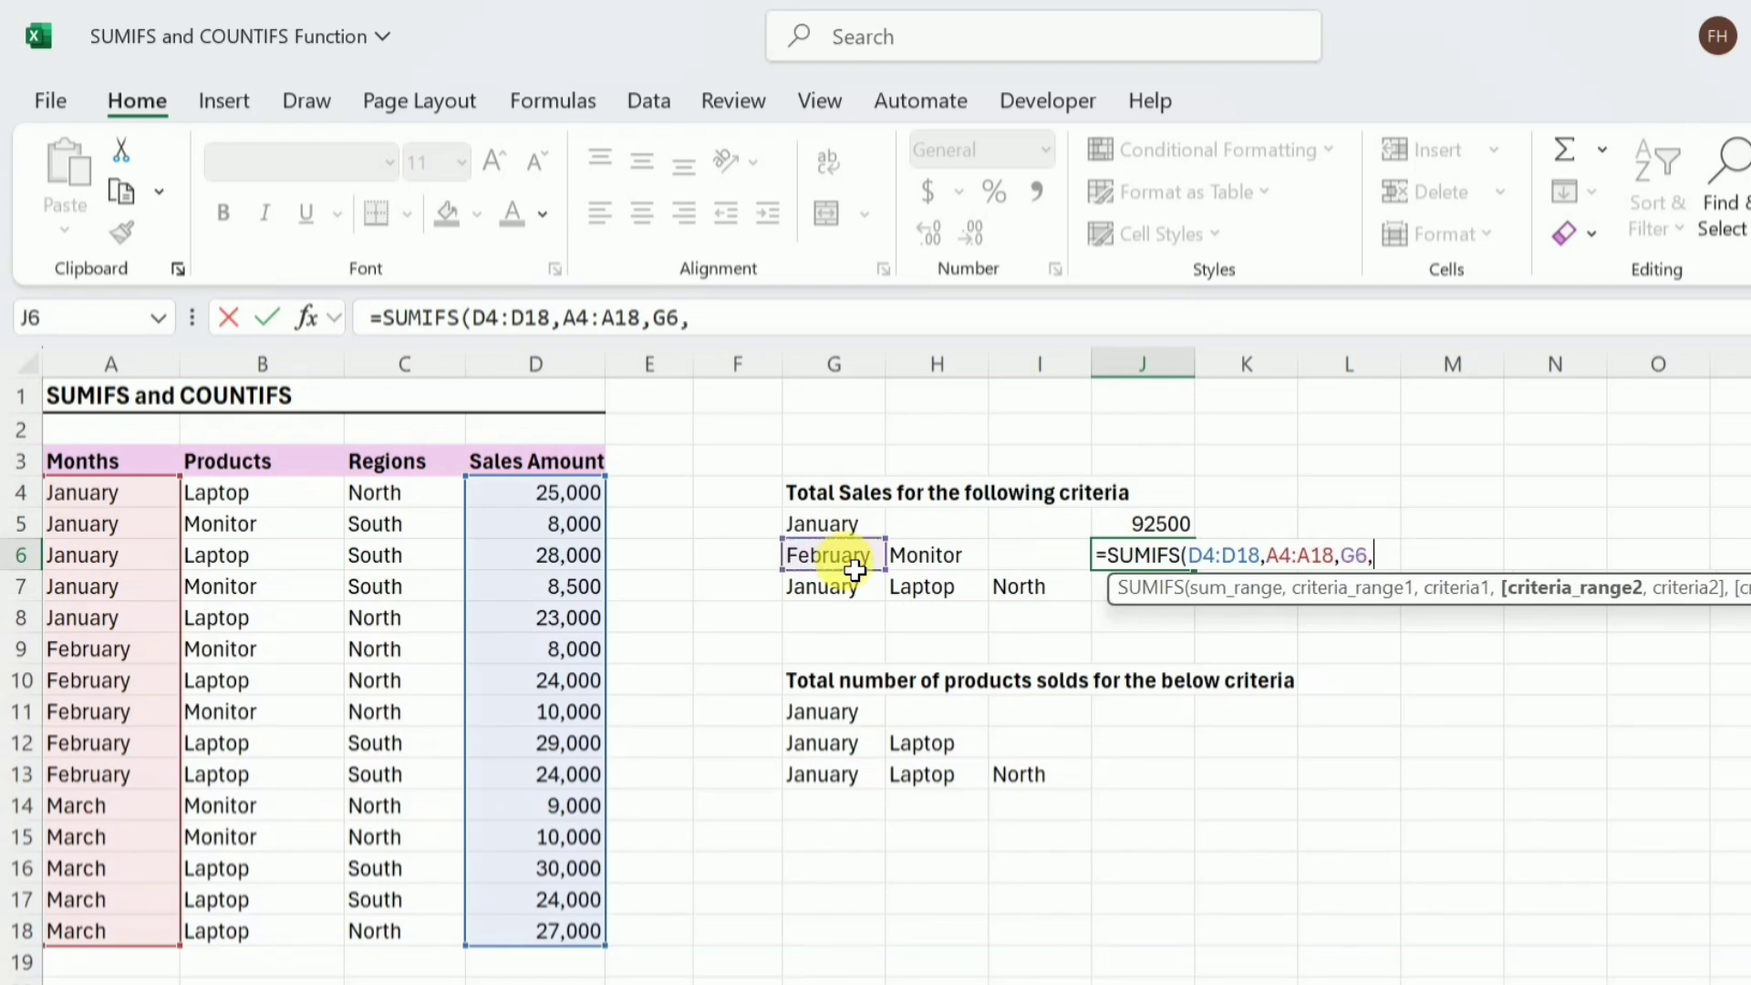
Finish J6's SUMIFS by matching products B4:B18 against H6, and select the February monitor amounts D9 and D11 to check it
{"action": "left_click", "coordinate": [258, 495]}
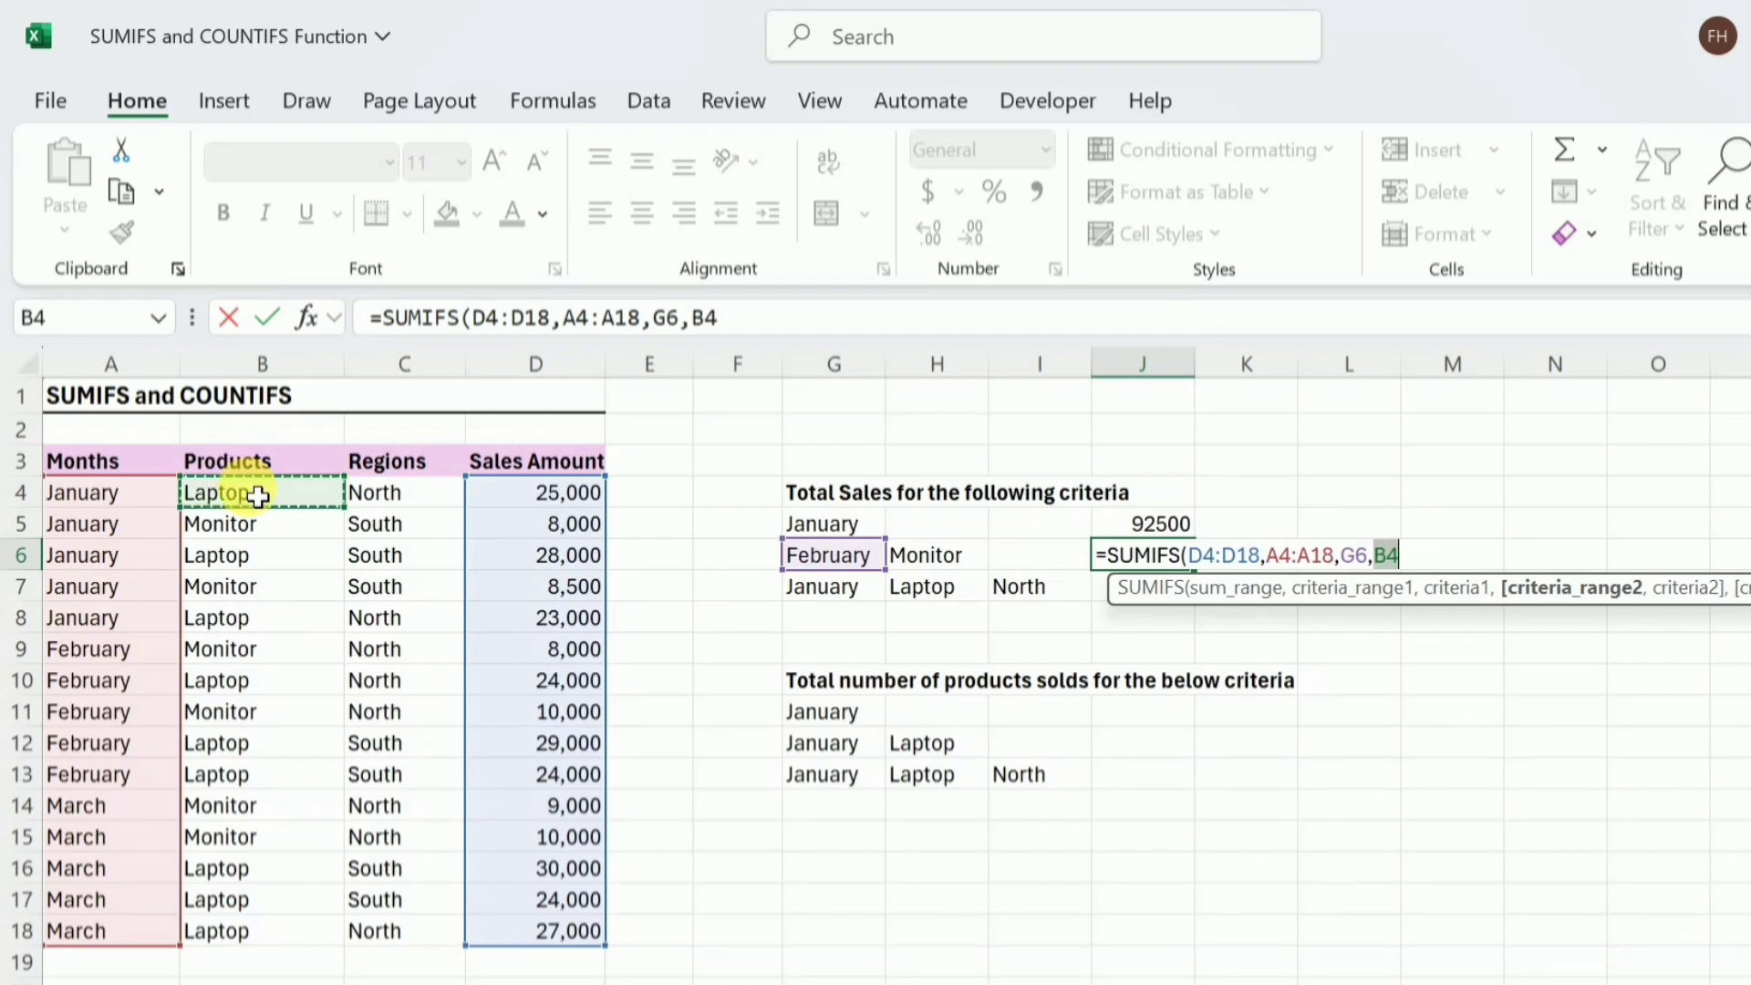
{"action": "key", "text": "ctrl+shift+Down"}
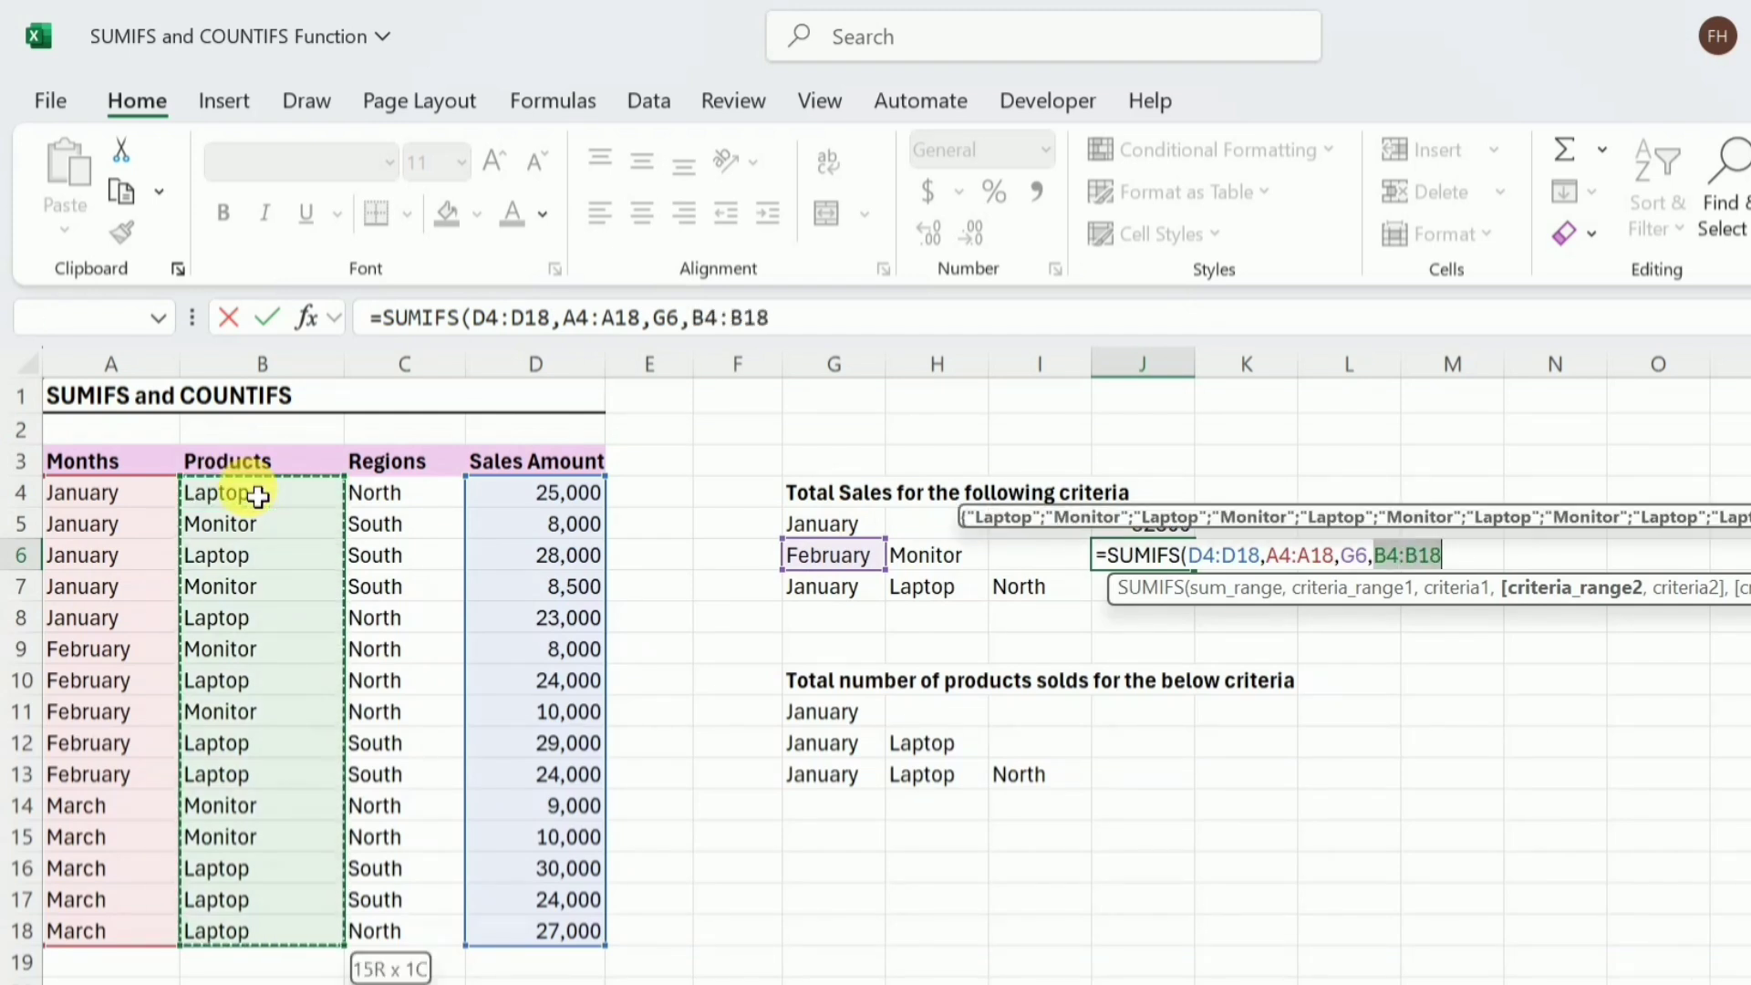
{"action": "type", "text": ","}
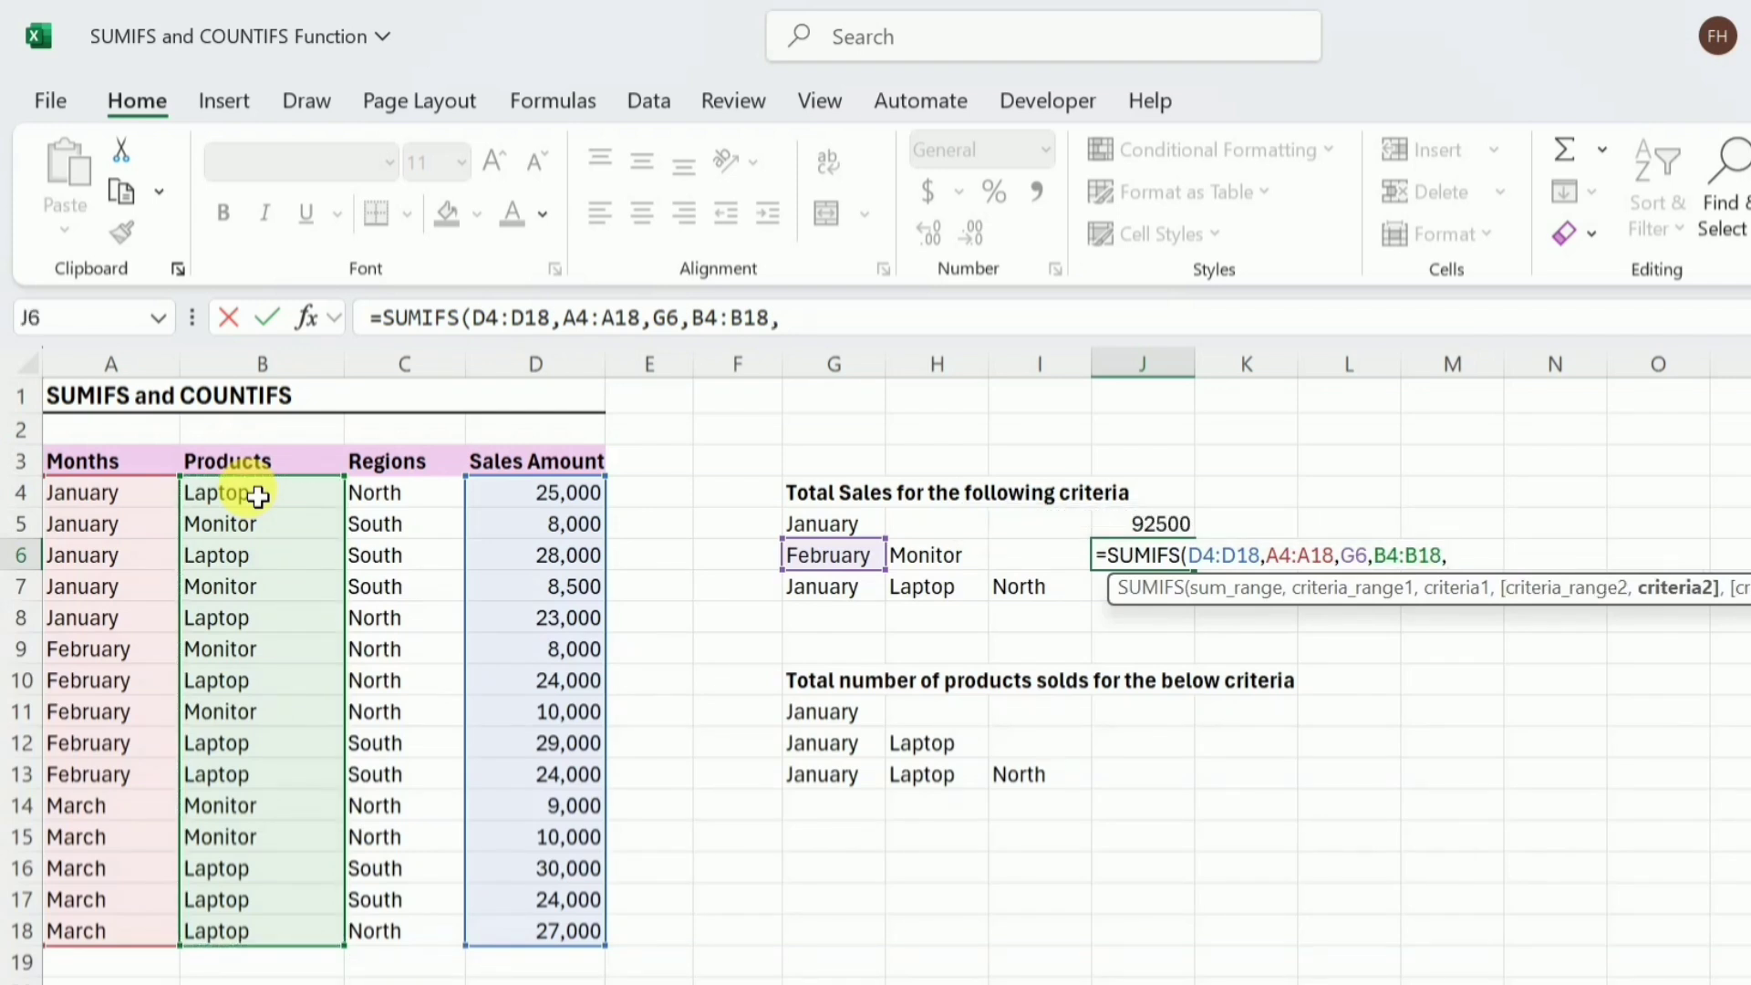
{"action": "left_click", "coordinate": [949, 571]}
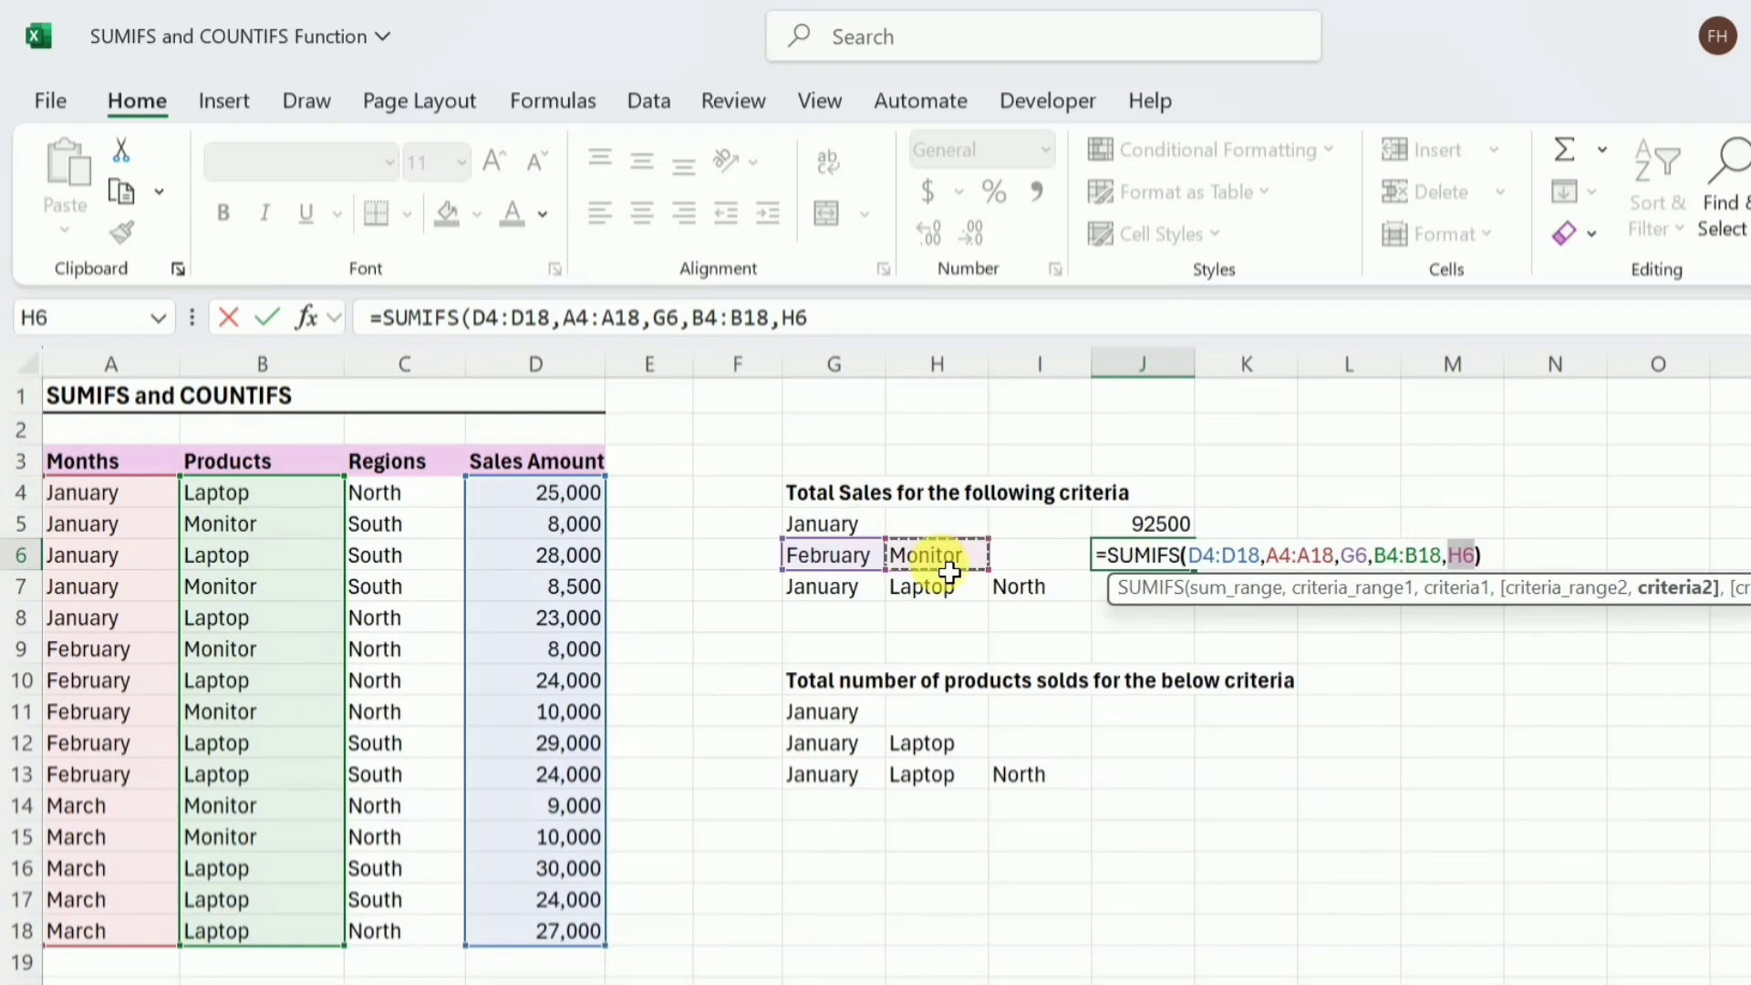
{"action": "type", "text": ")"}
{"action": "key", "text": "Return"}
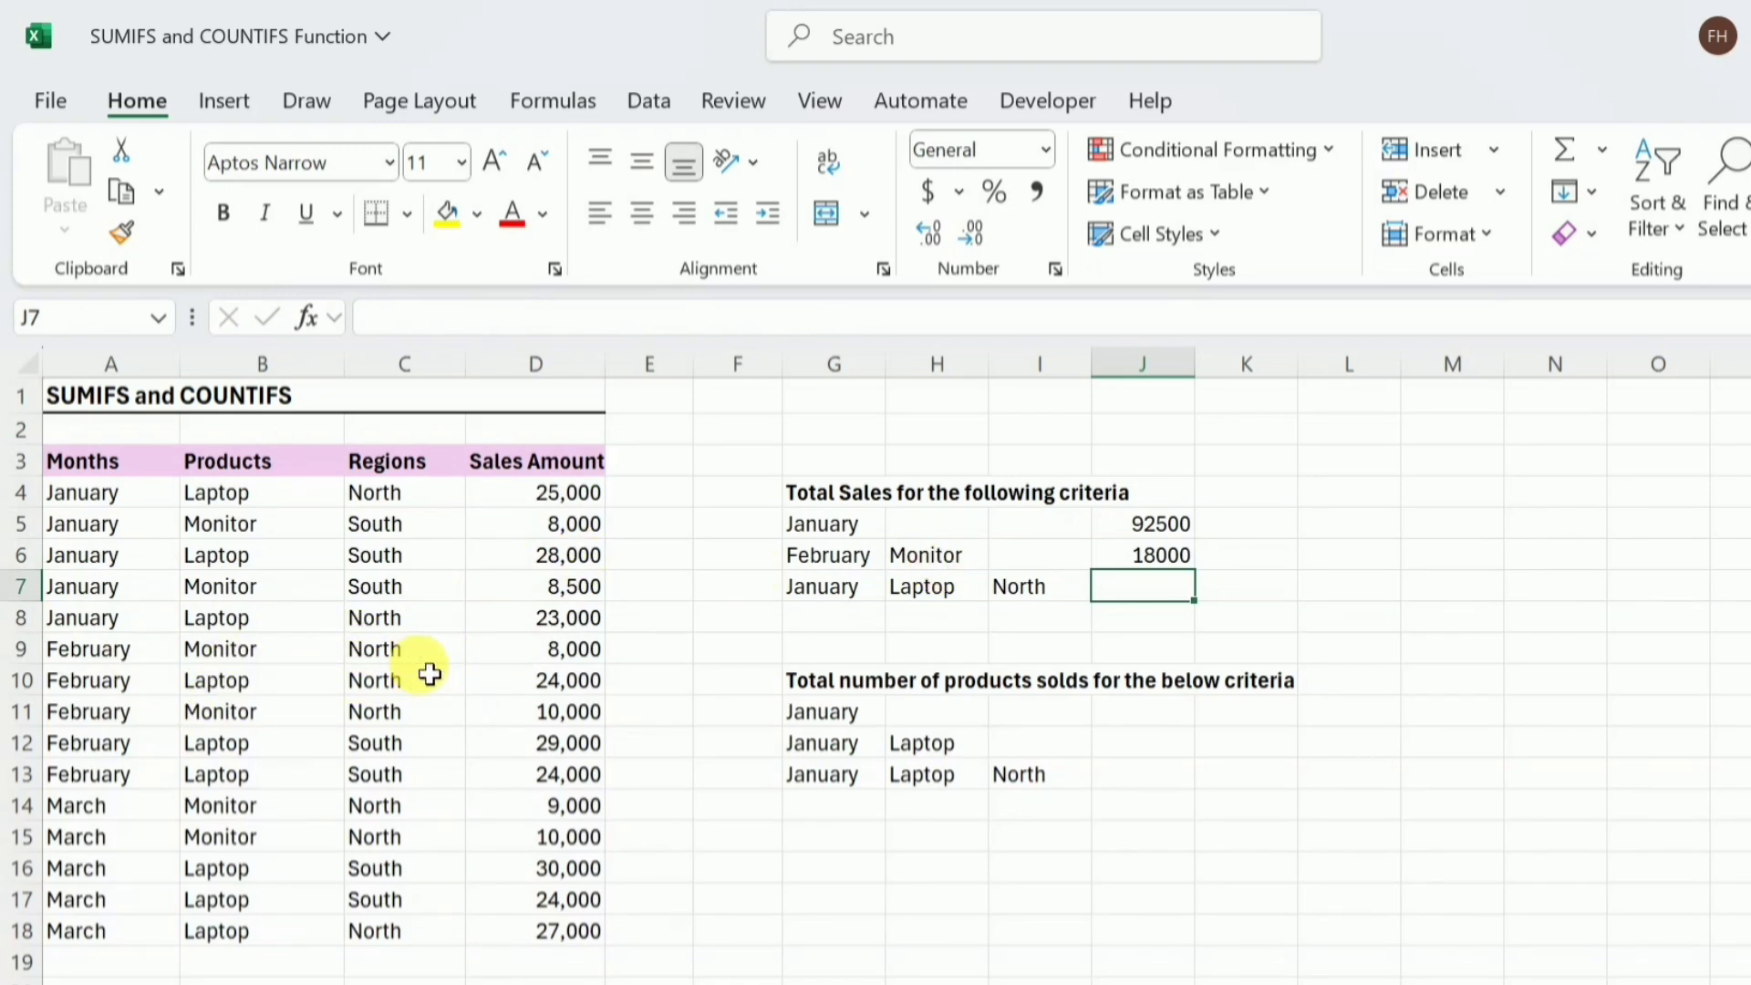
{"action": "left_click", "coordinate": [484, 650], "text": "ctrl"}
{"action": "left_click", "coordinate": [592, 714], "text": "ctrl"}
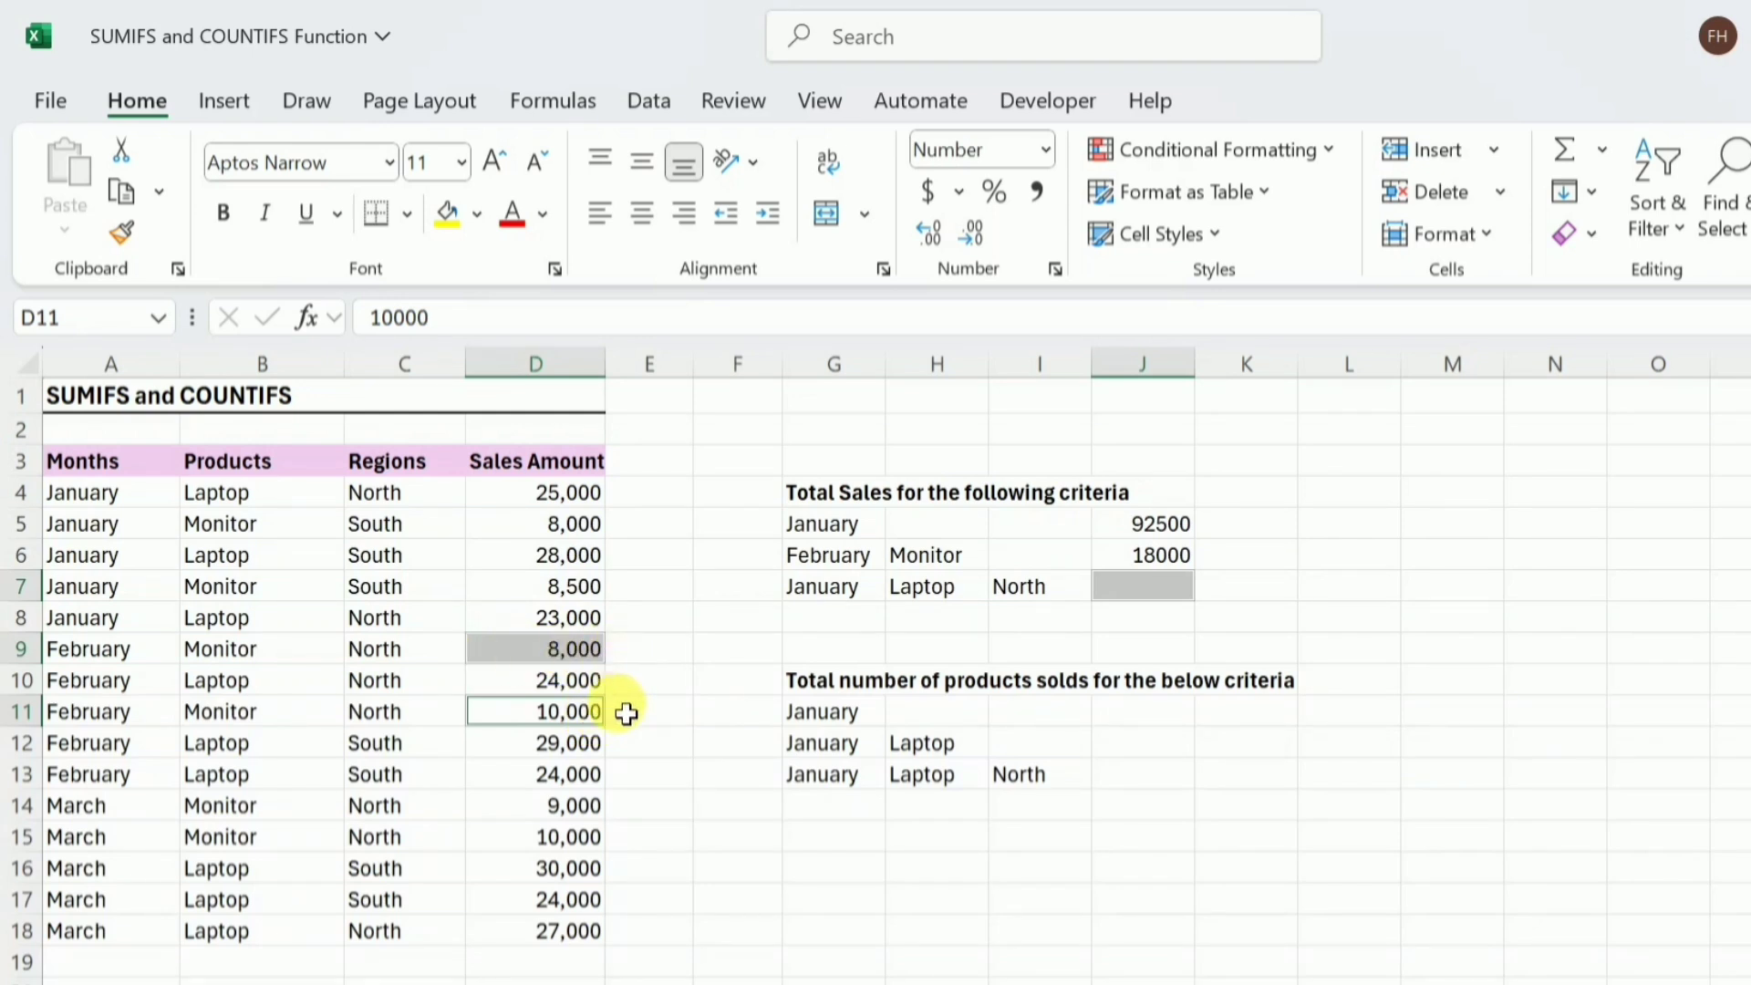
Start a SUMIFS formula in J7 with the sales amounts D4:D18 as the sum range
{"action": "left_click", "coordinate": [1148, 591]}
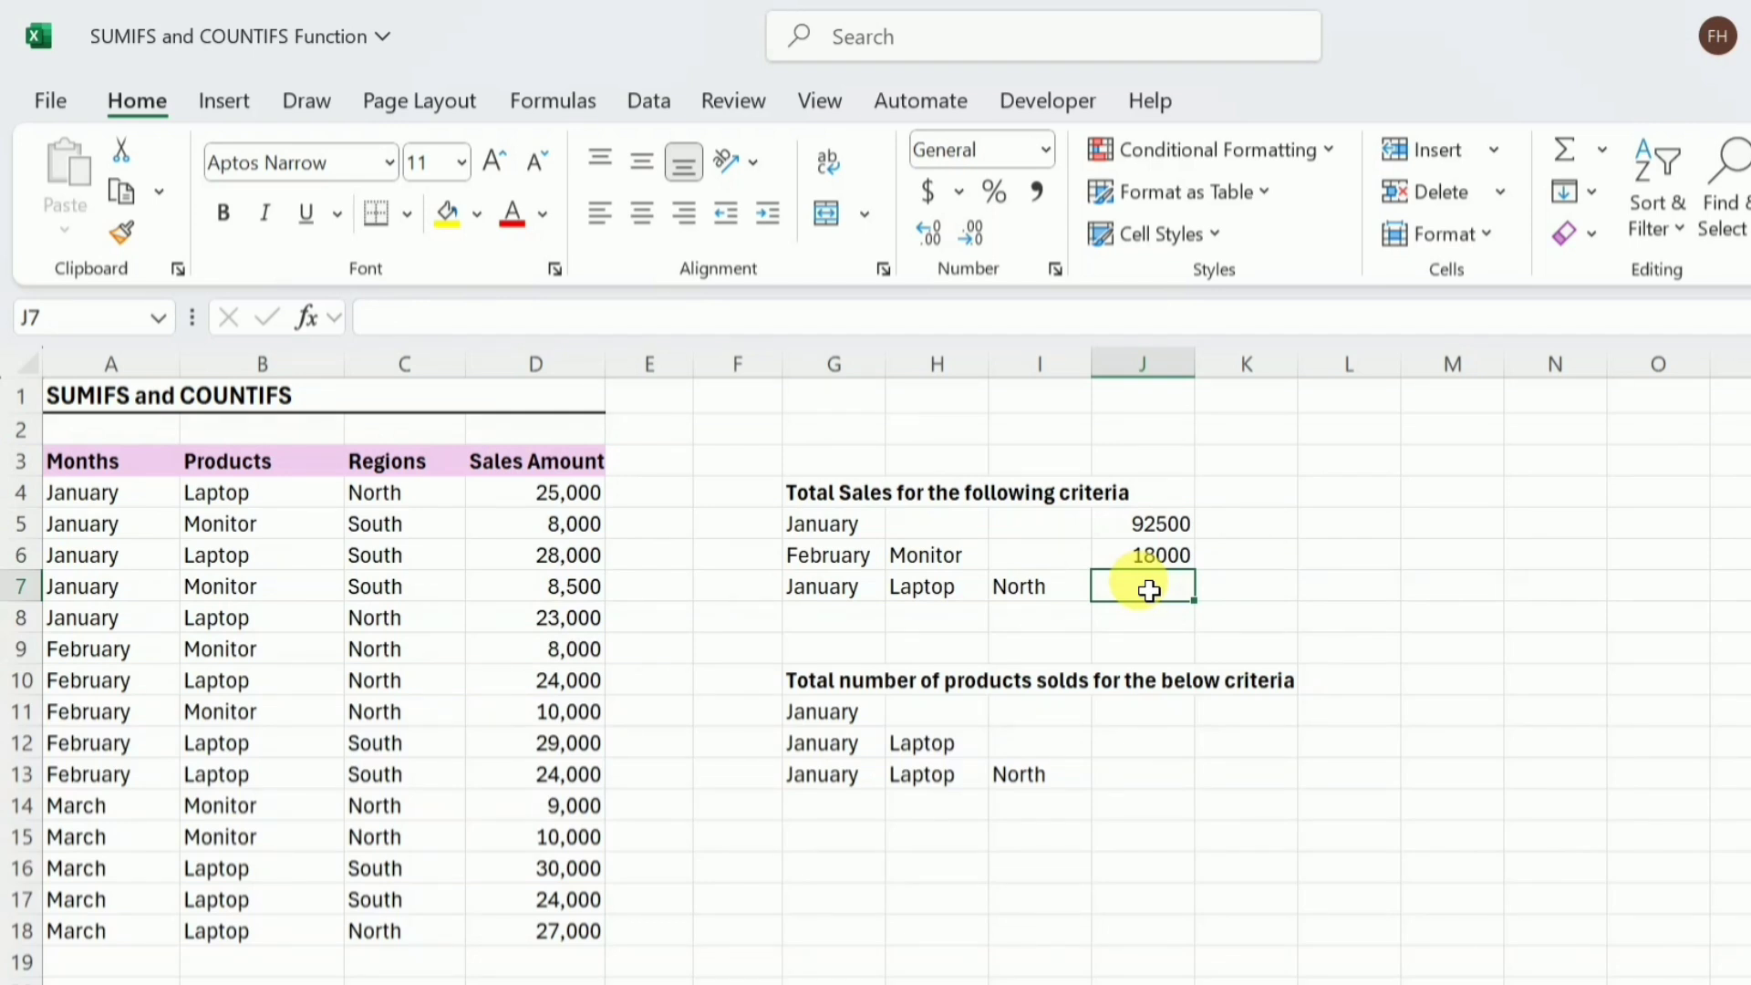
{"action": "type", "text": "=sumif"}
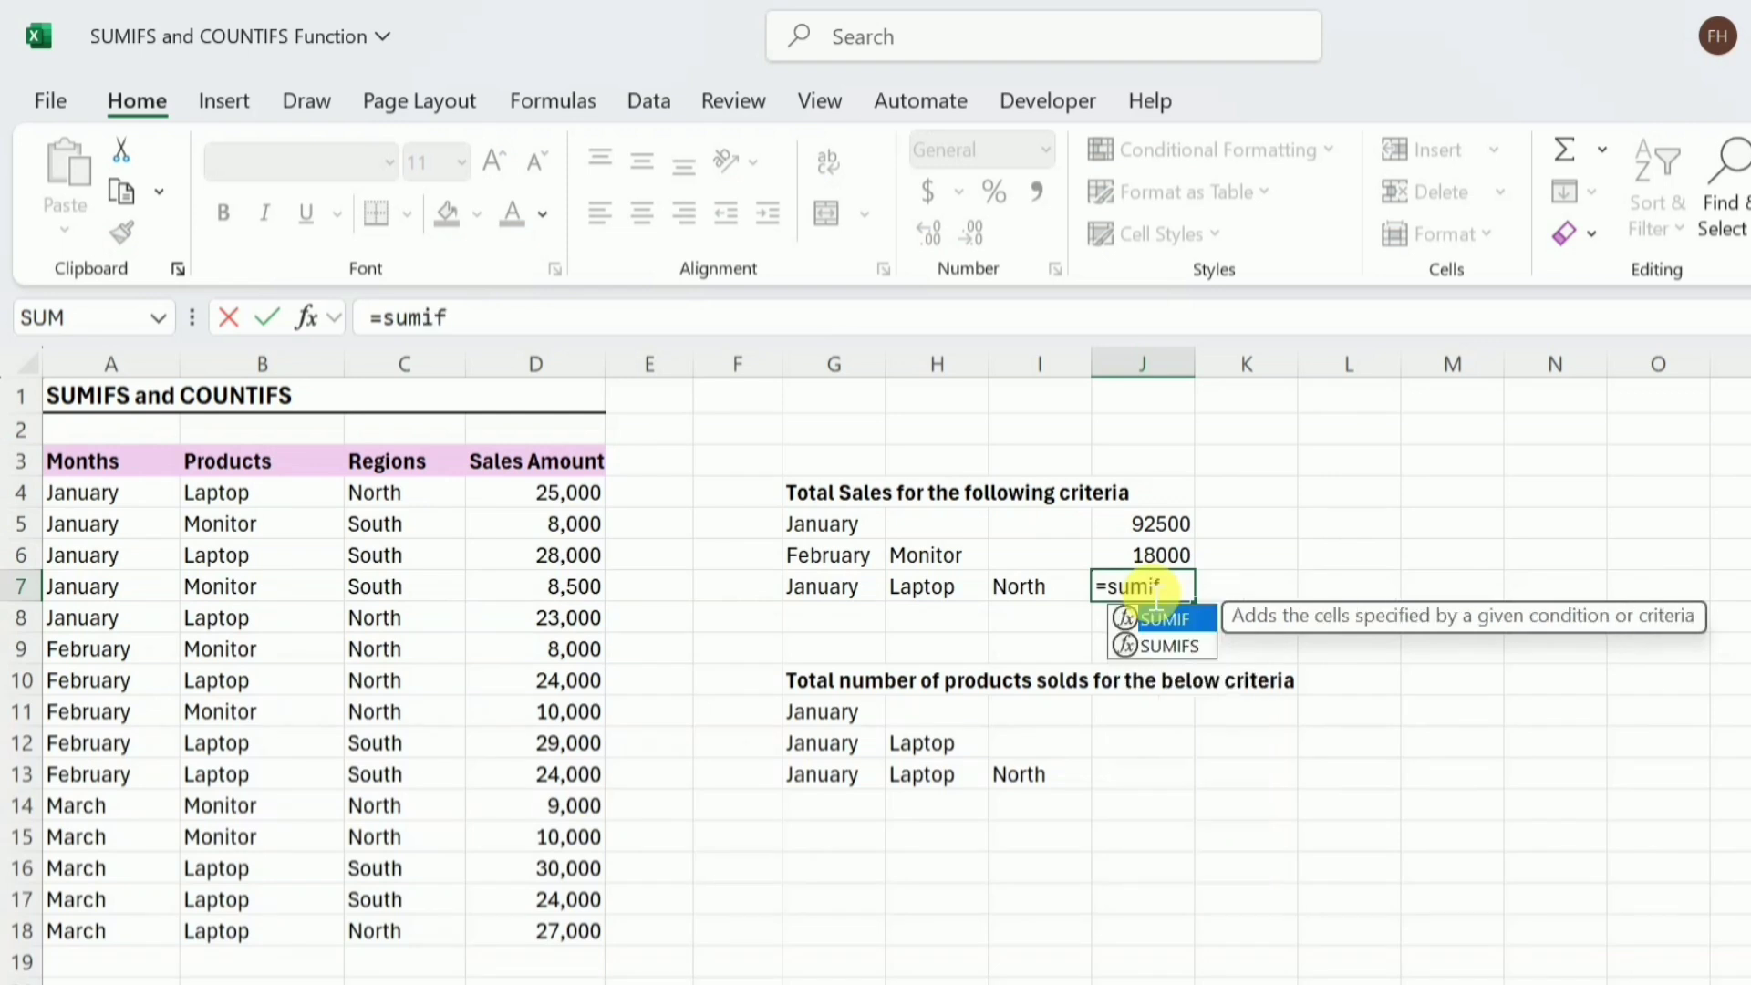
{"action": "type", "text": "s"}
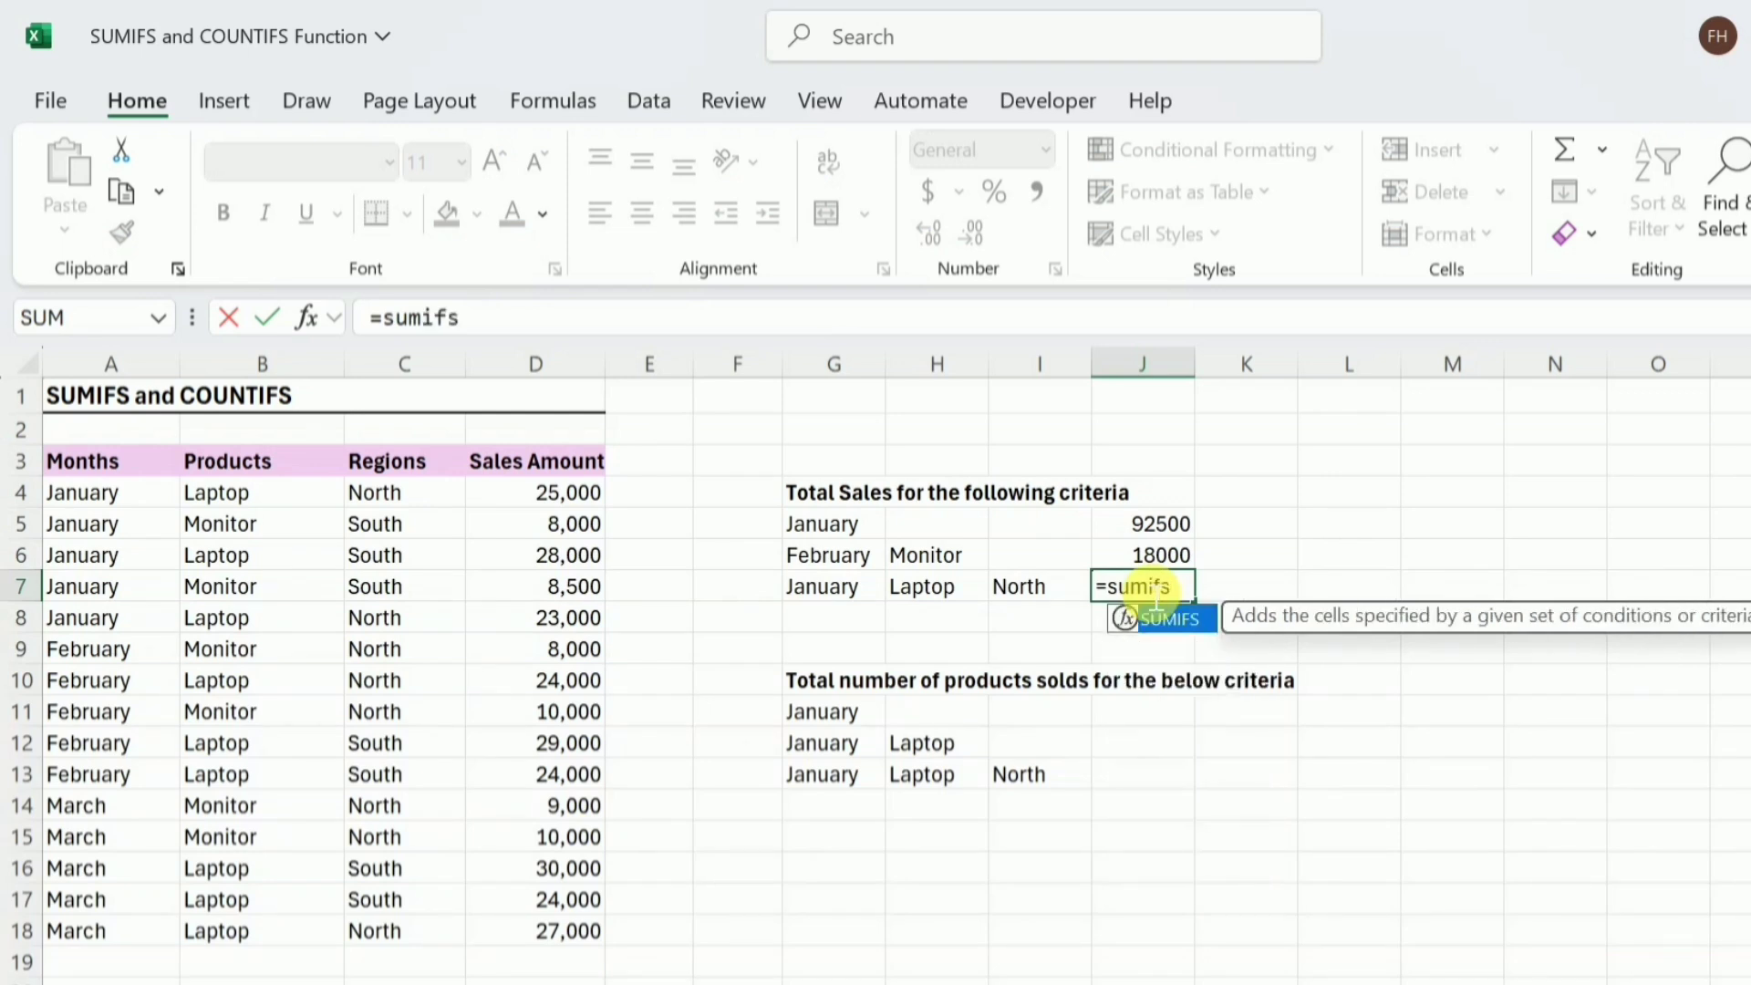
{"action": "key", "text": "Tab"}
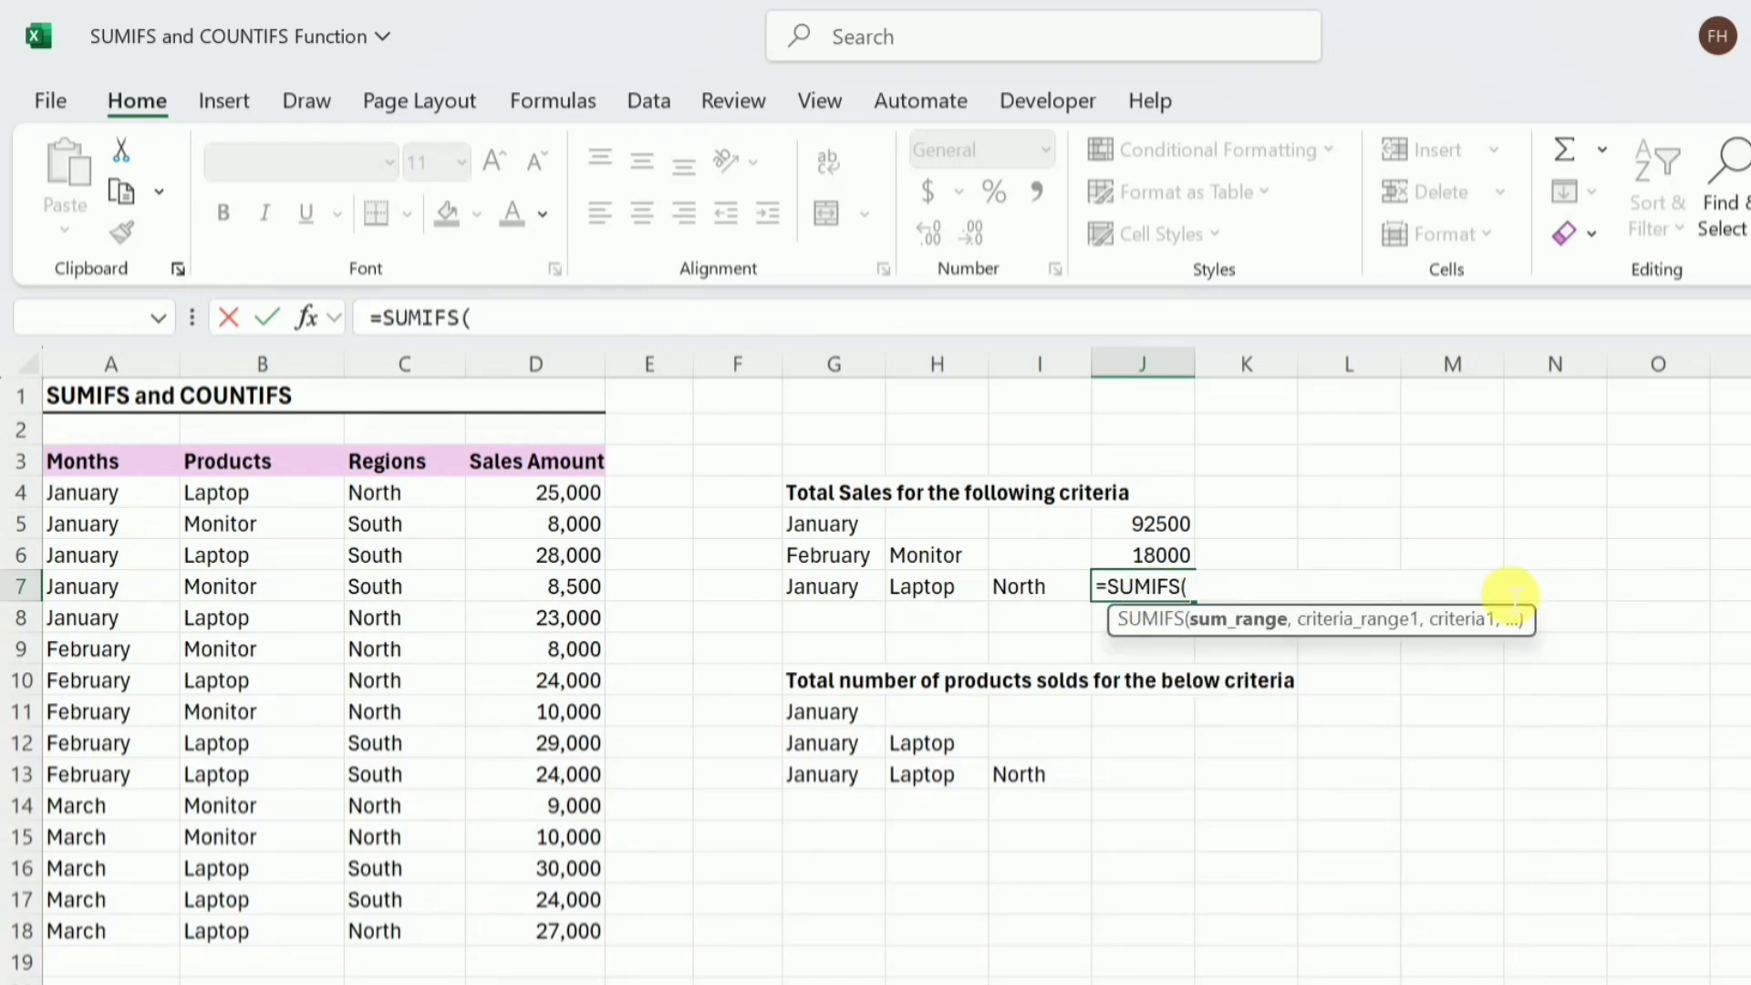
{"action": "left_click", "coordinate": [564, 497]}
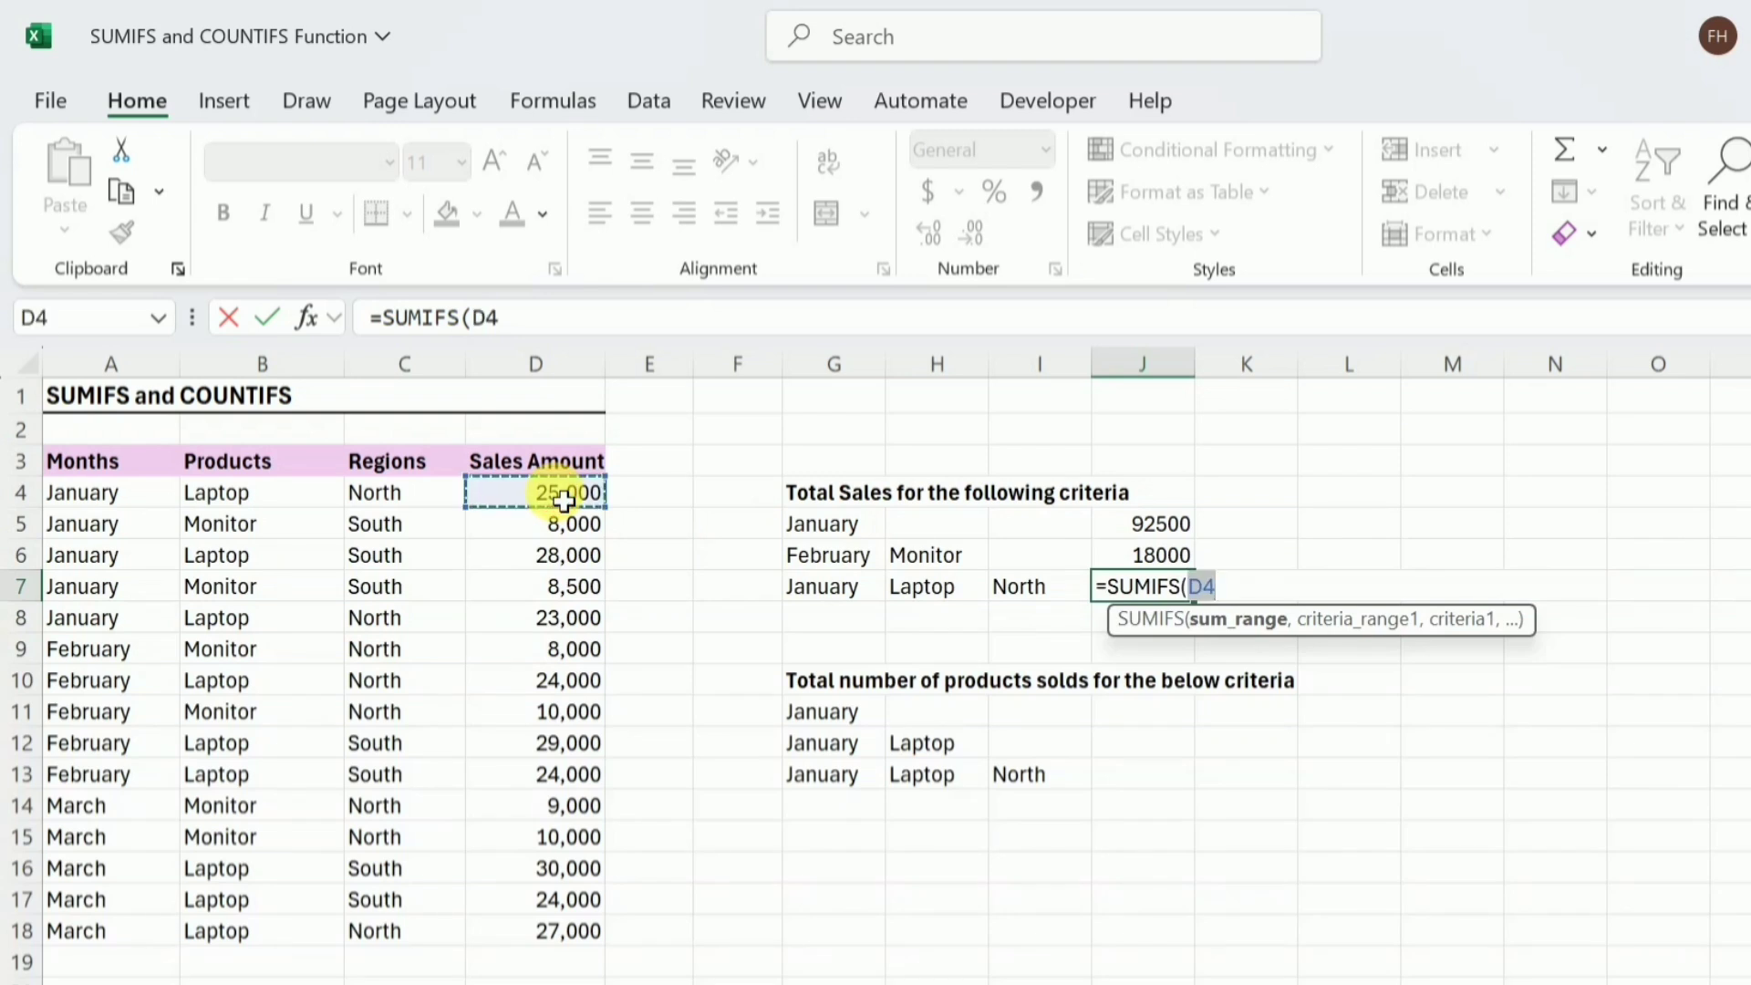
{"action": "key", "text": "ctrl+shift+Down"}
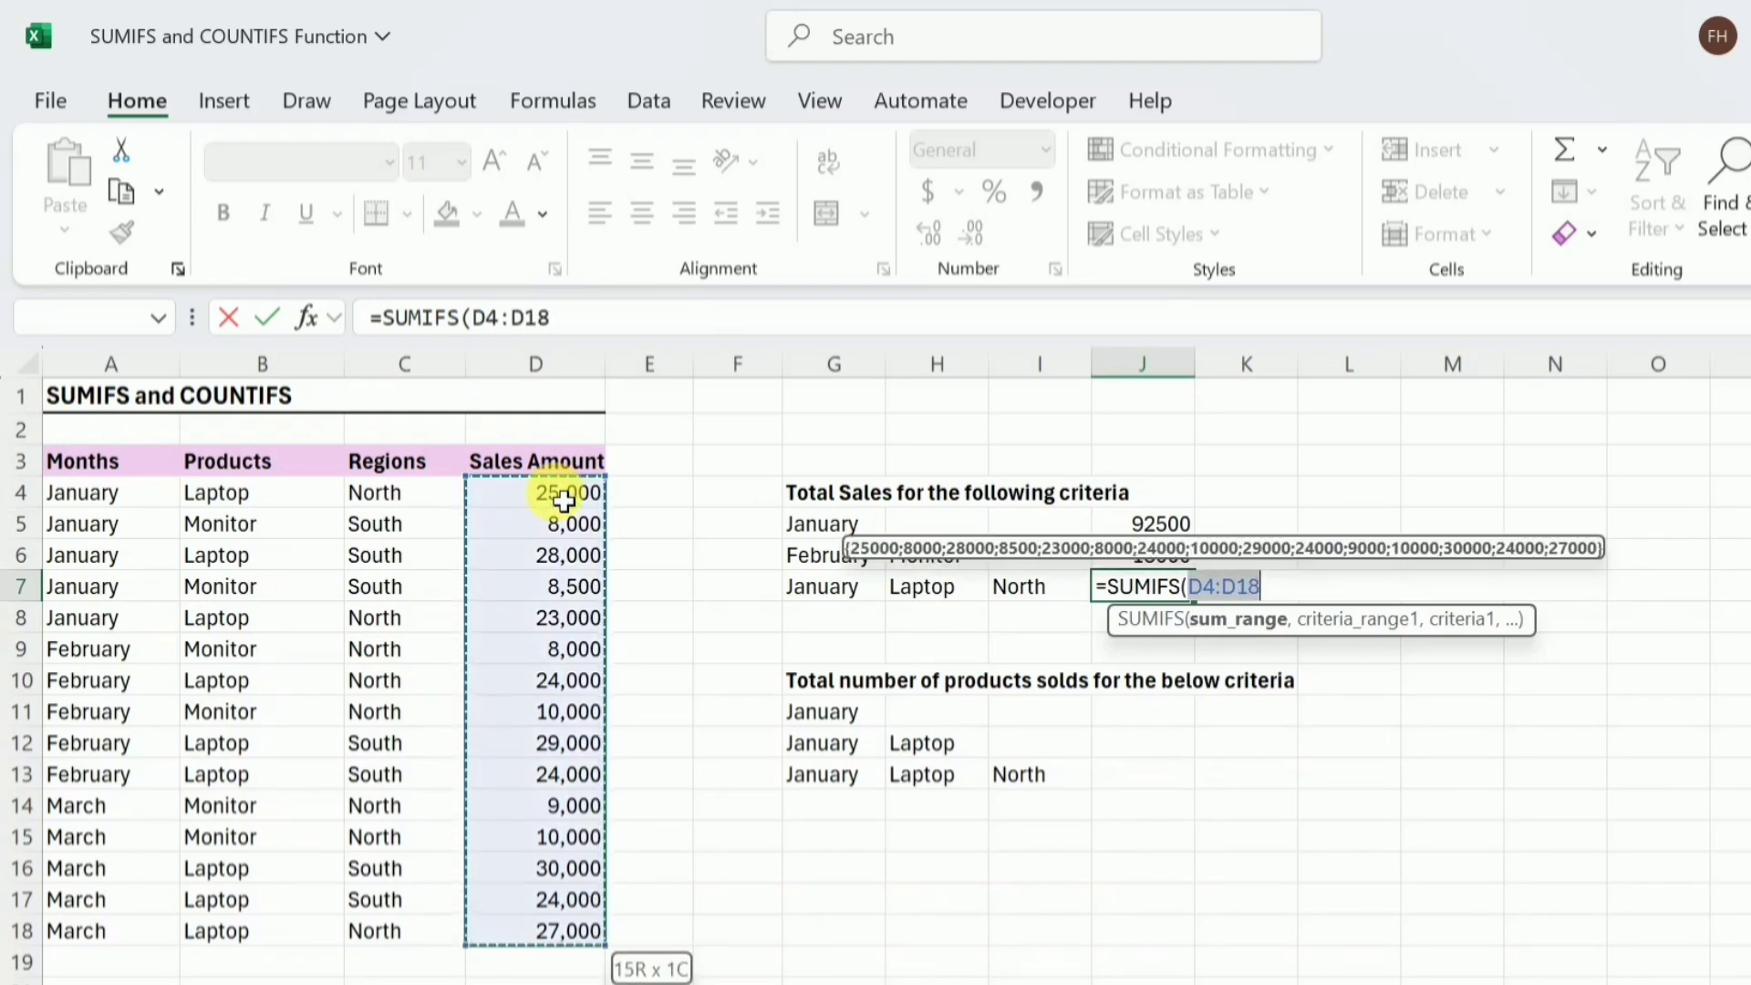
{"action": "type", "text": ","}
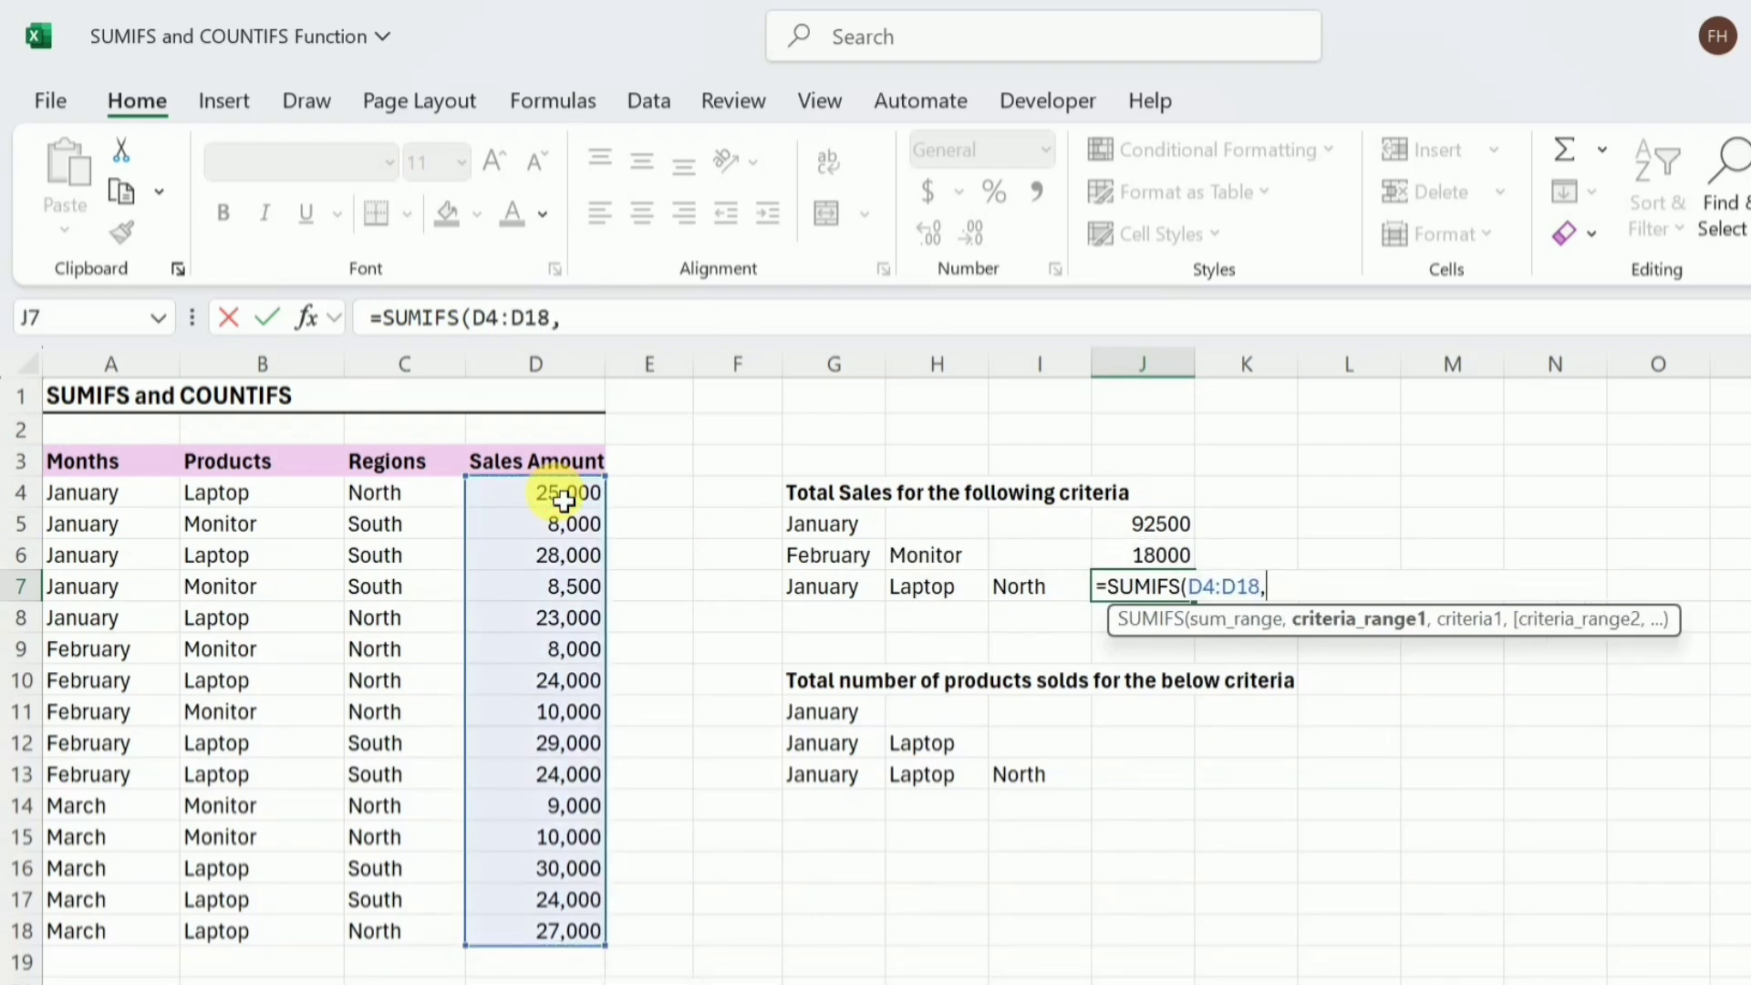
Add the month condition to the J7 SUMIFS formula, matching the range A4:A18 against G7
{"action": "left_click", "coordinate": [115, 497]}
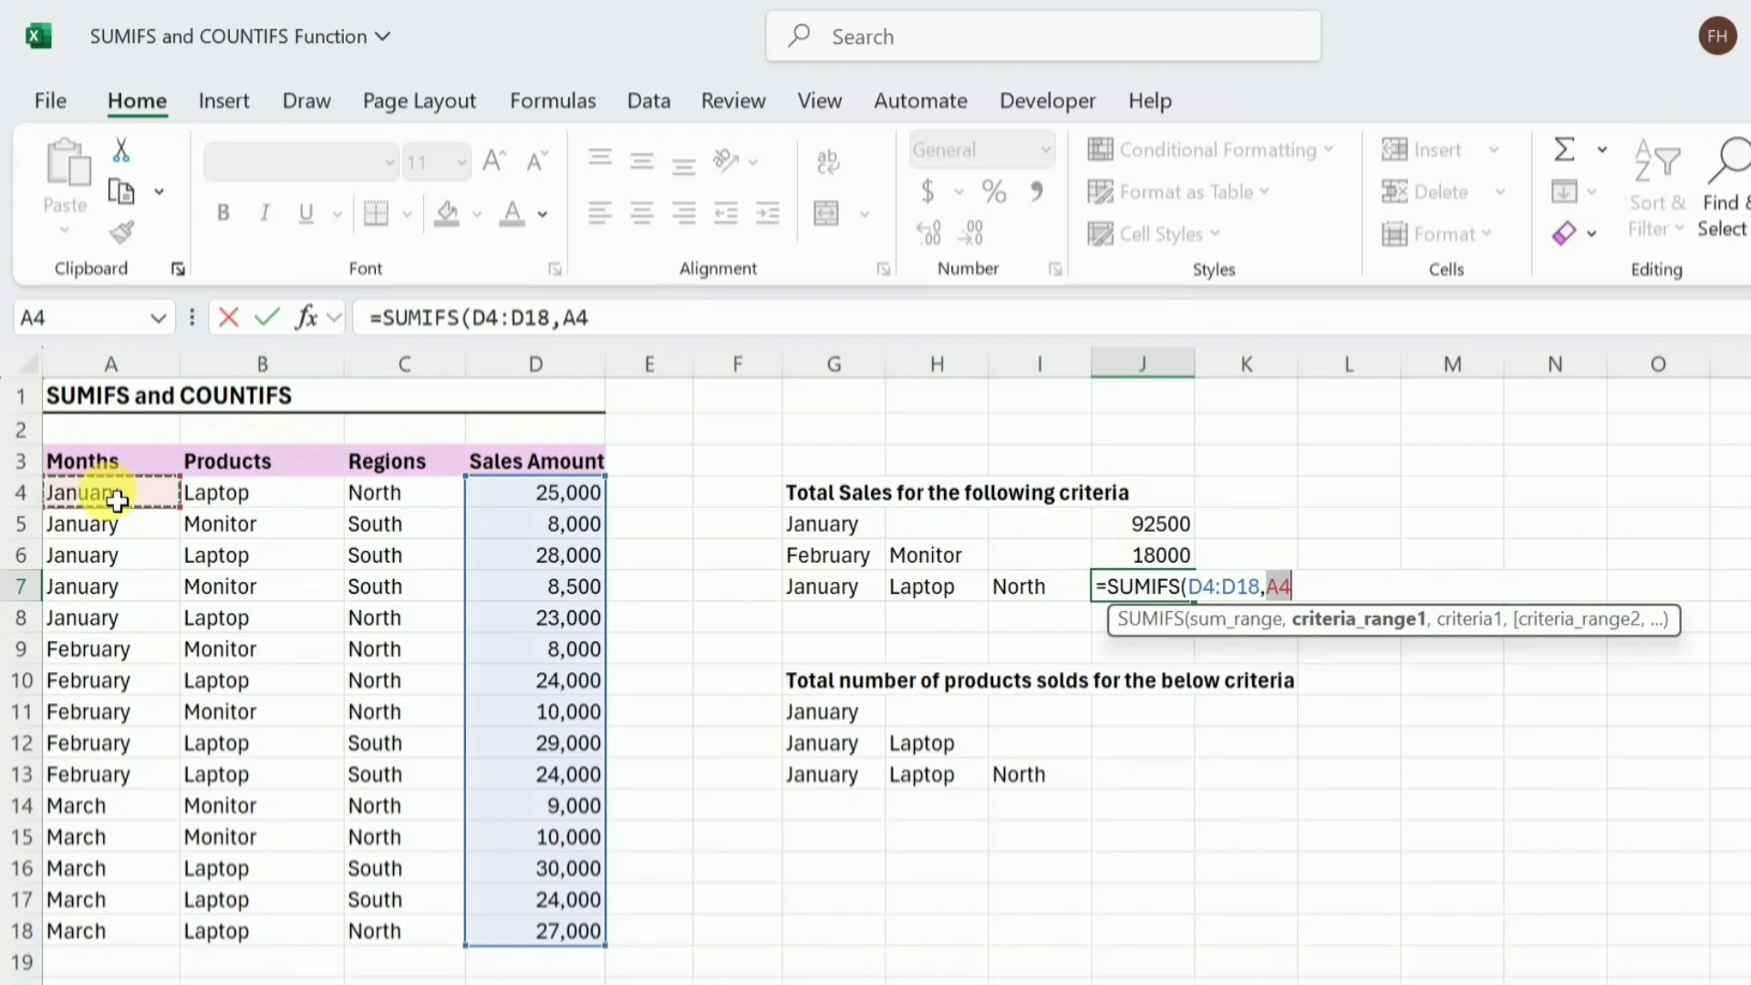
{"action": "key", "text": "ctrl+shift+Down"}
{"action": "type", "text": ","}
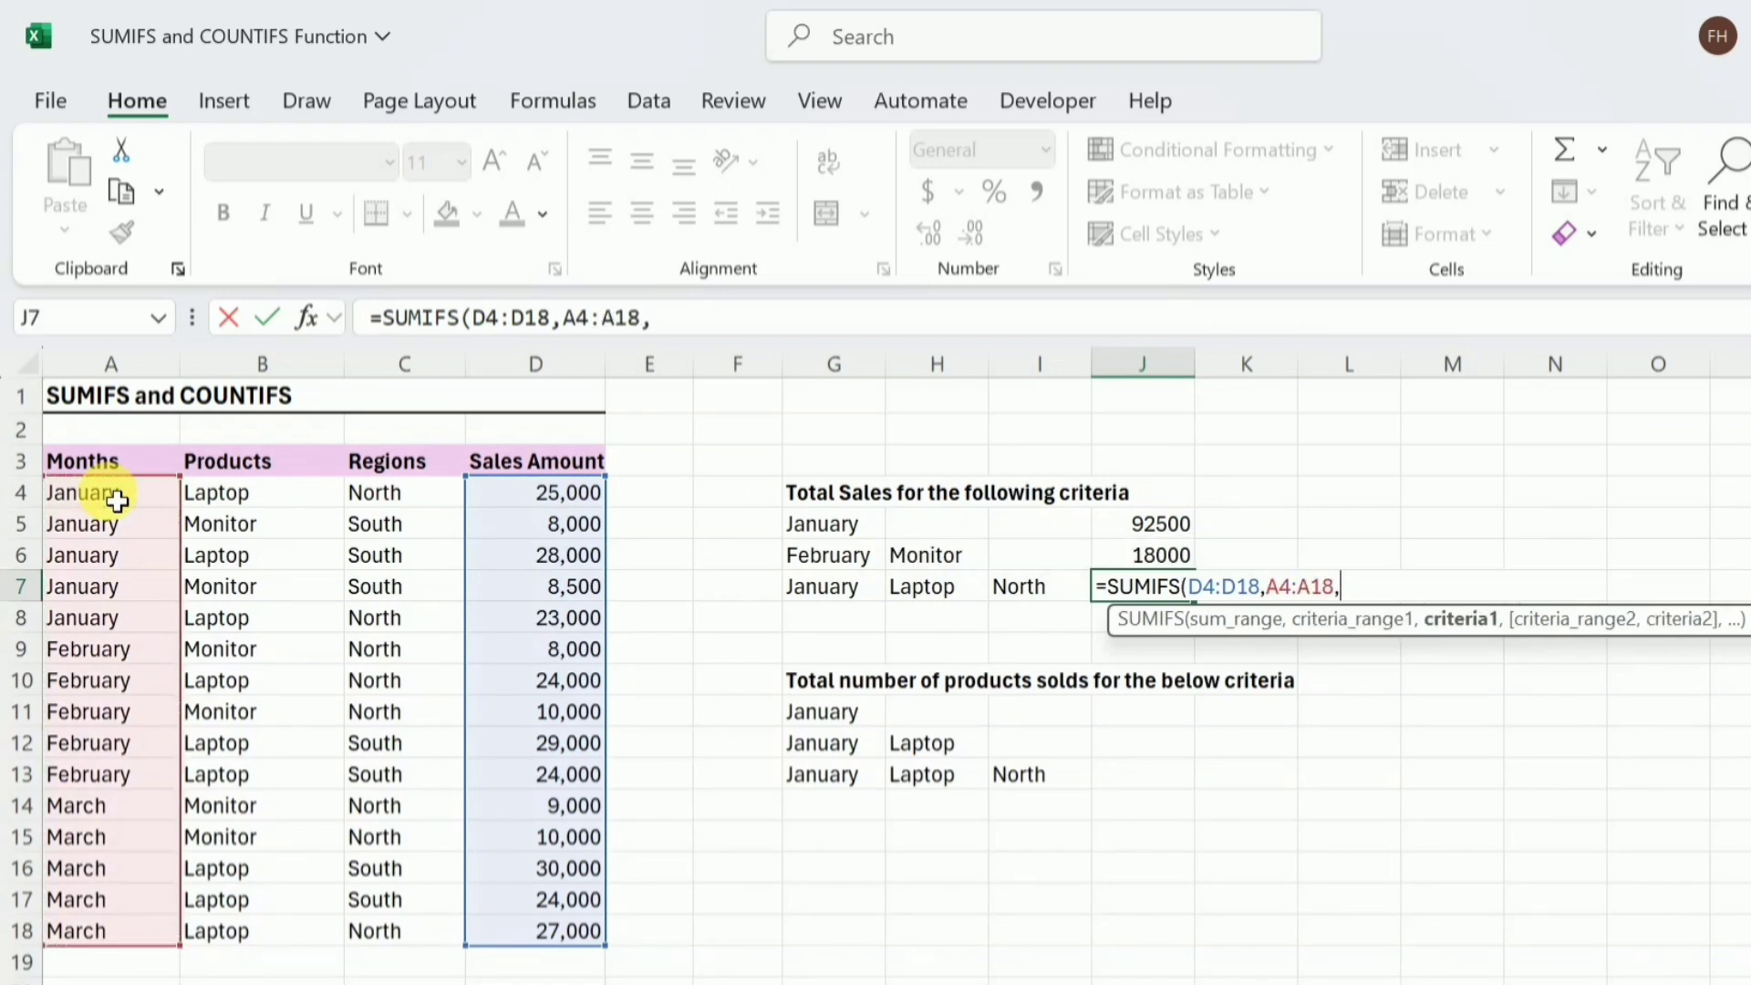
{"action": "left_click", "coordinate": [829, 594]}
{"action": "type", "text": ","}
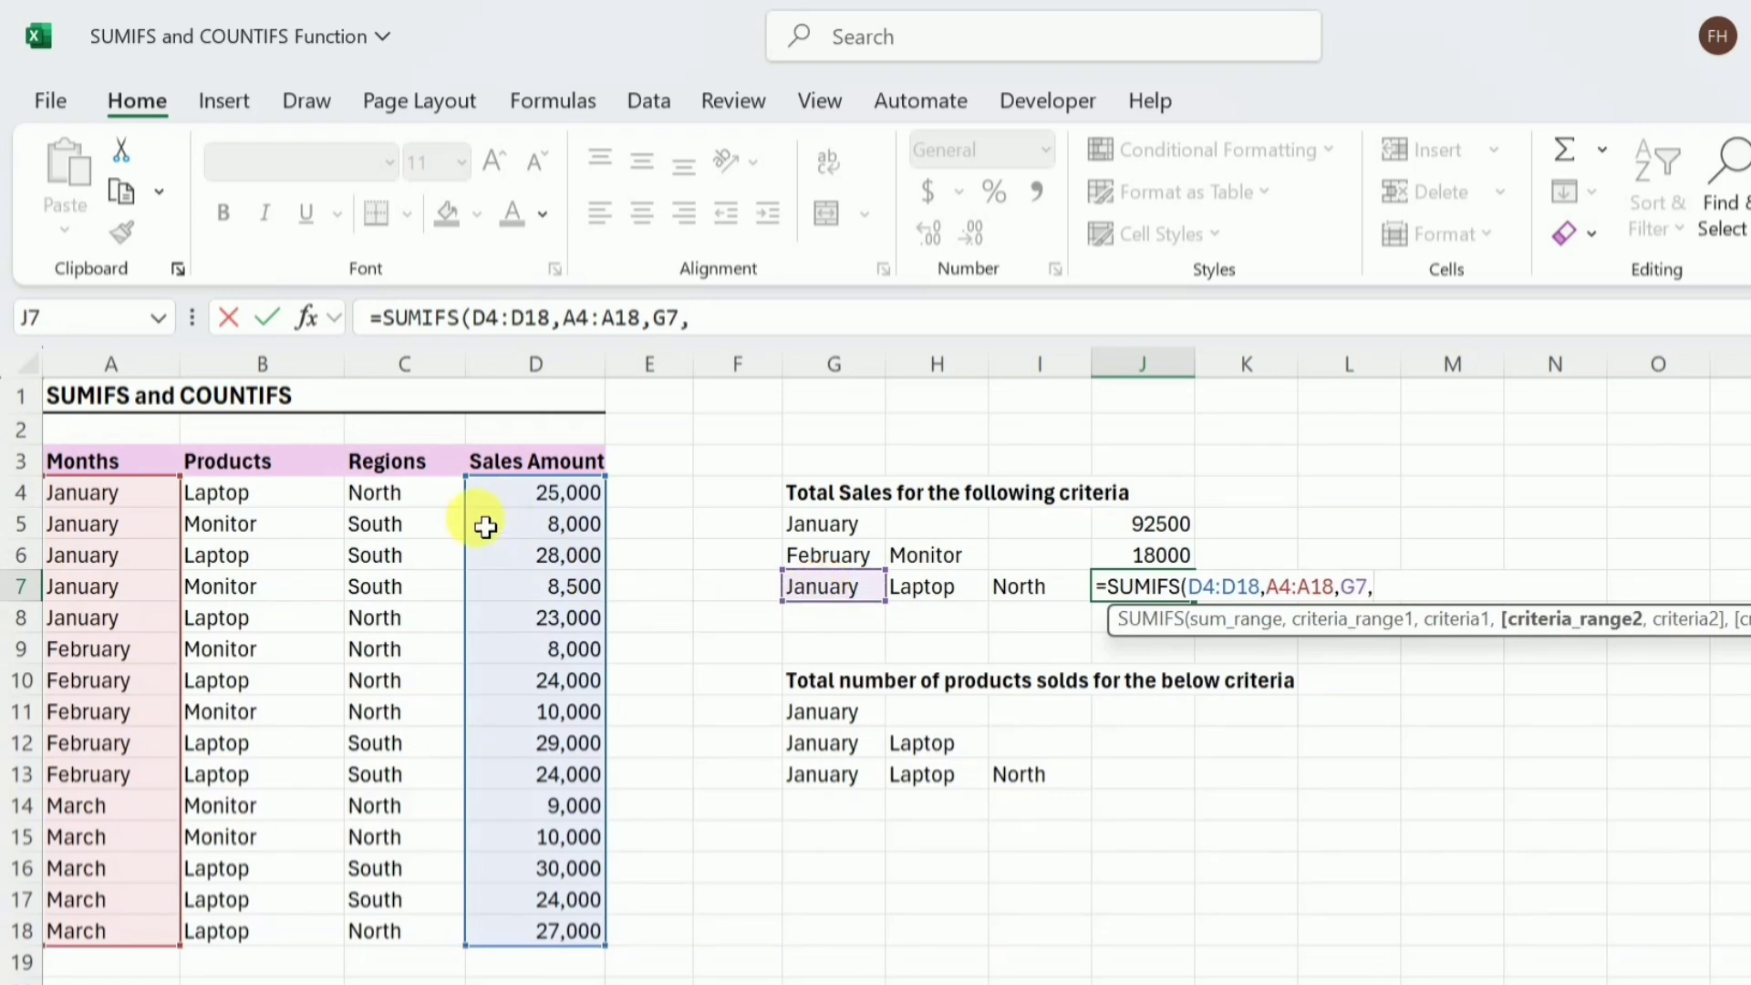
Add the product condition to the J7 formula, matching the range B4:B18 against H7
{"action": "left_click", "coordinate": [302, 500]}
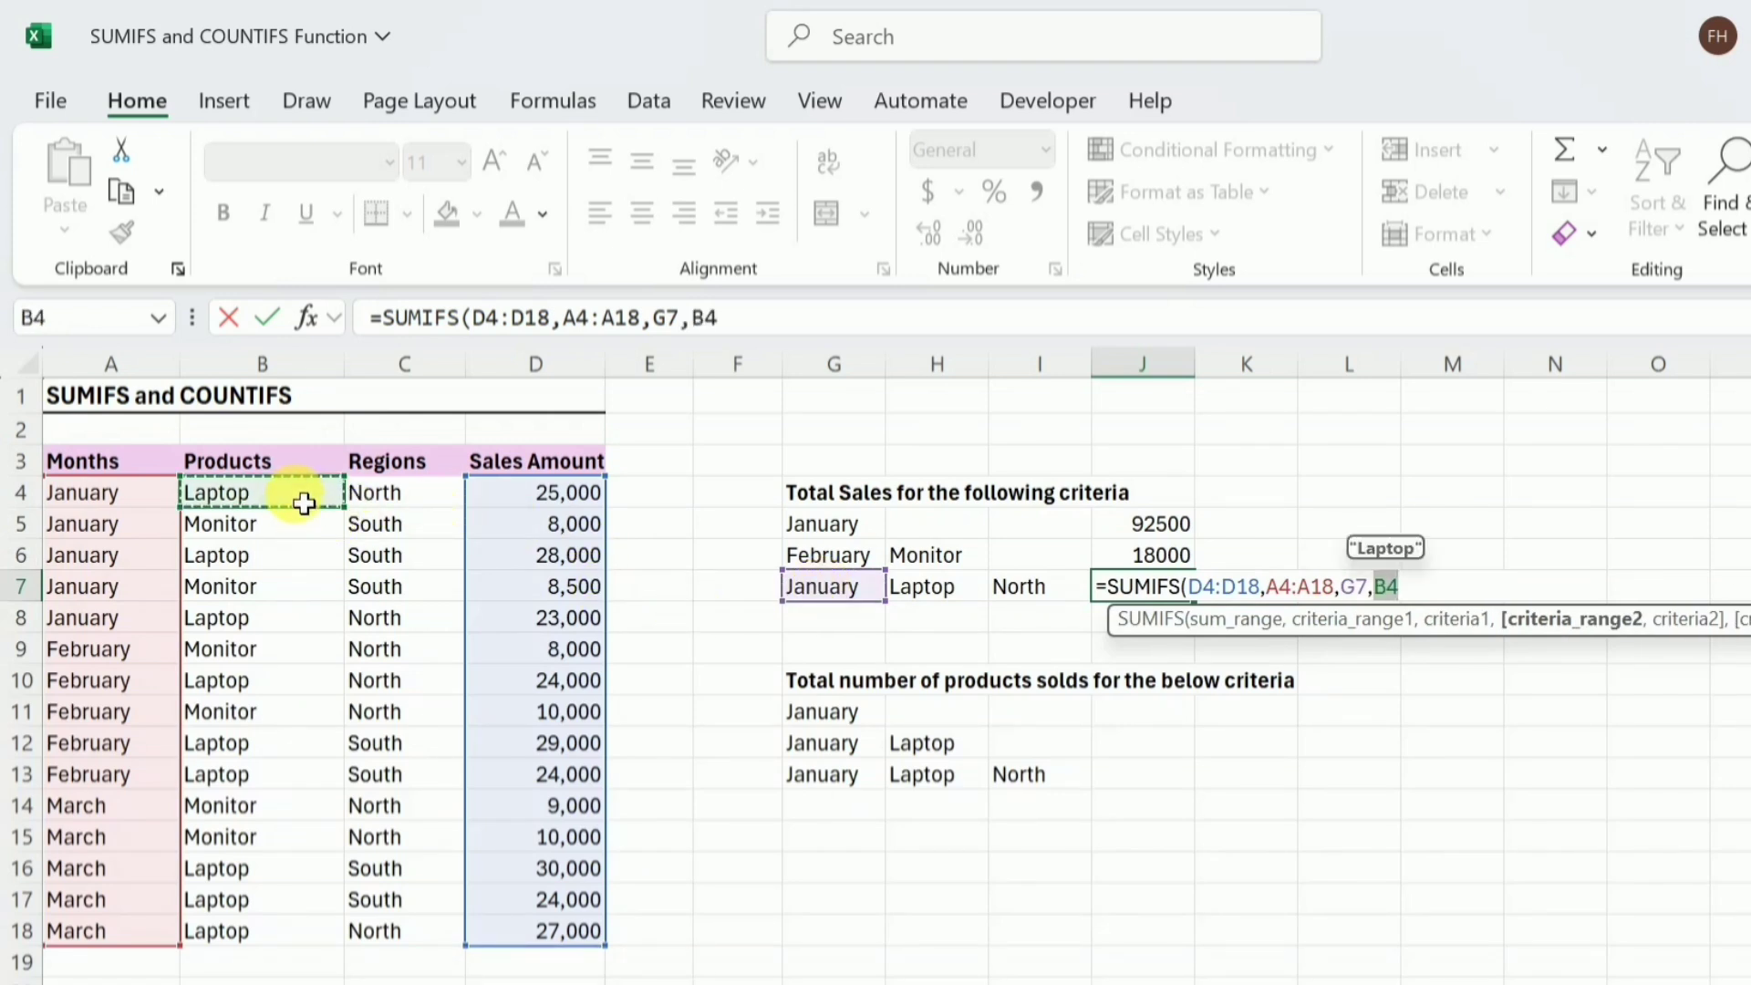
{"action": "key", "text": "ctrl+shift+Down"}
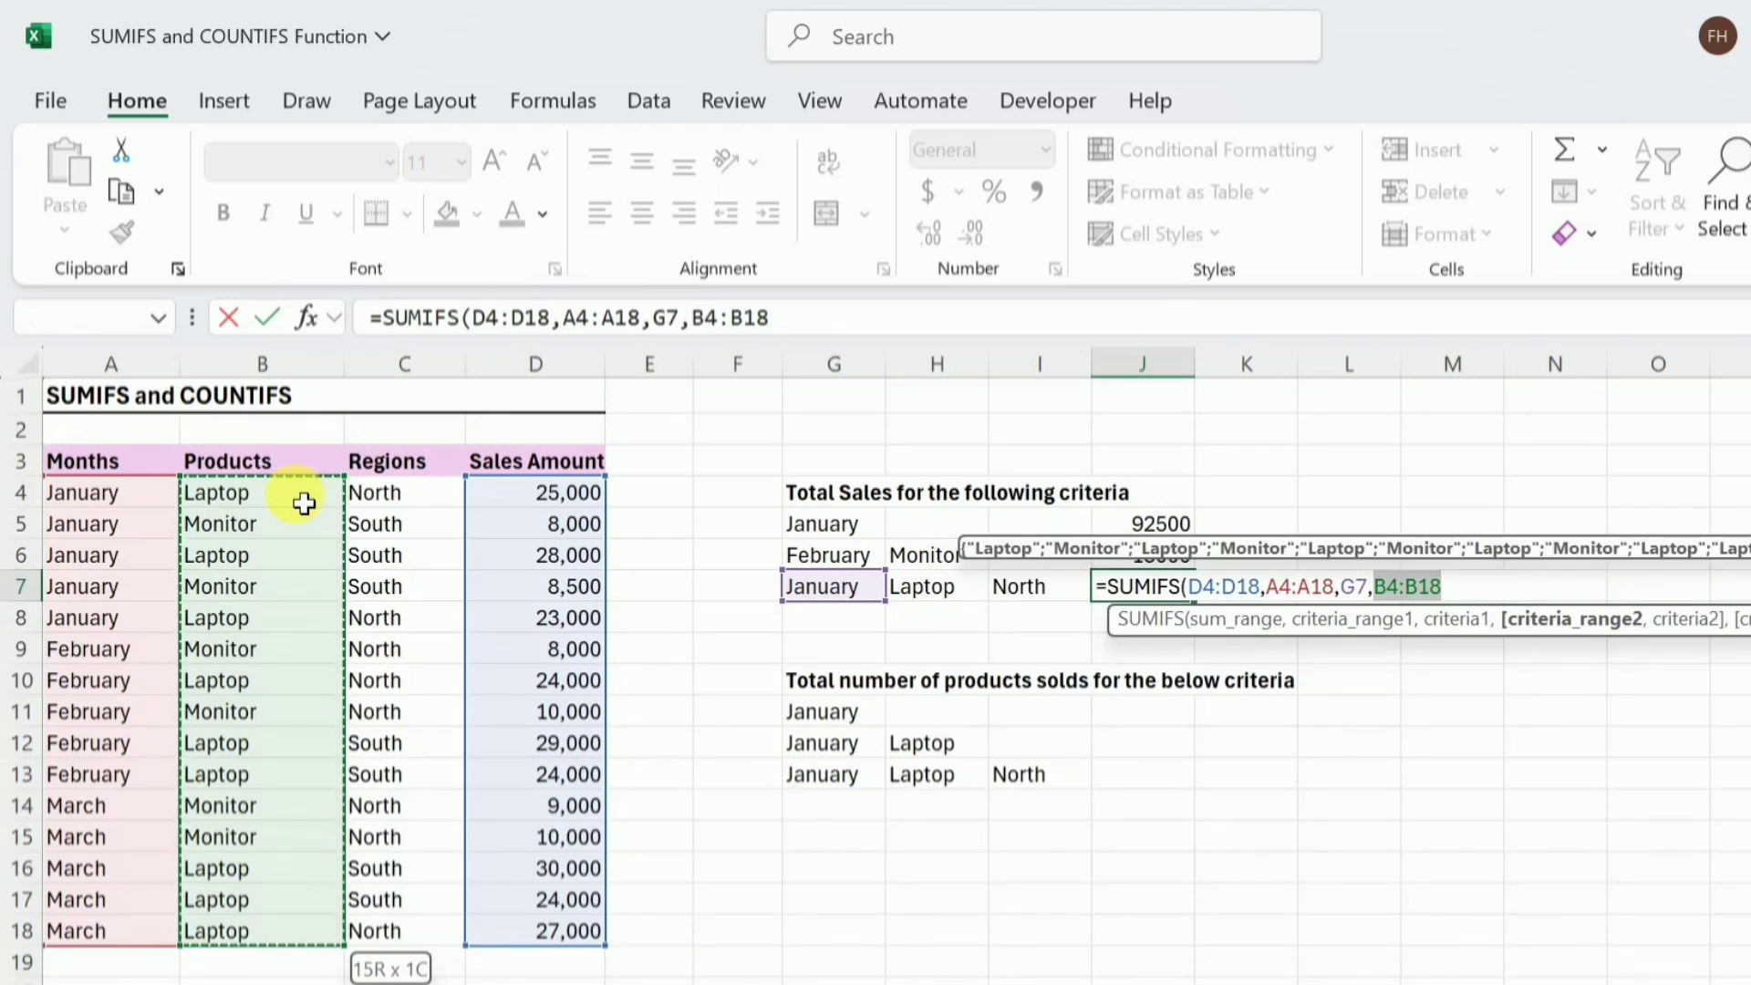
{"action": "type", "text": ","}
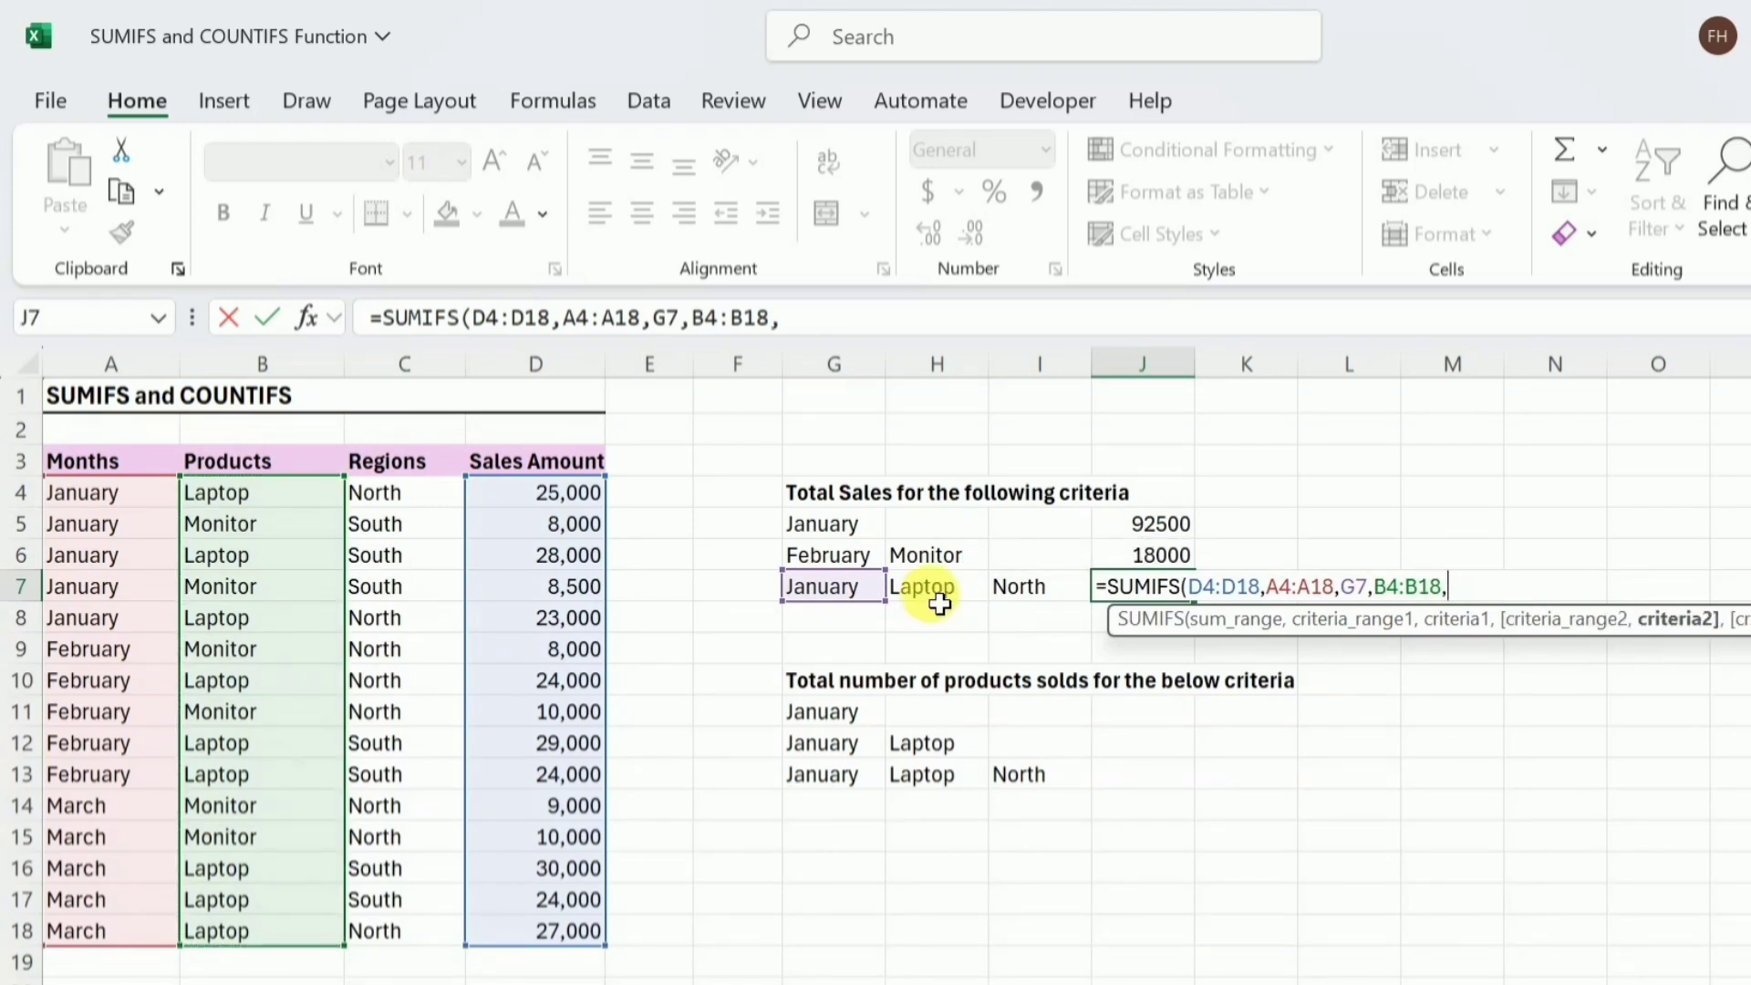
{"action": "left_click", "coordinate": [939, 604]}
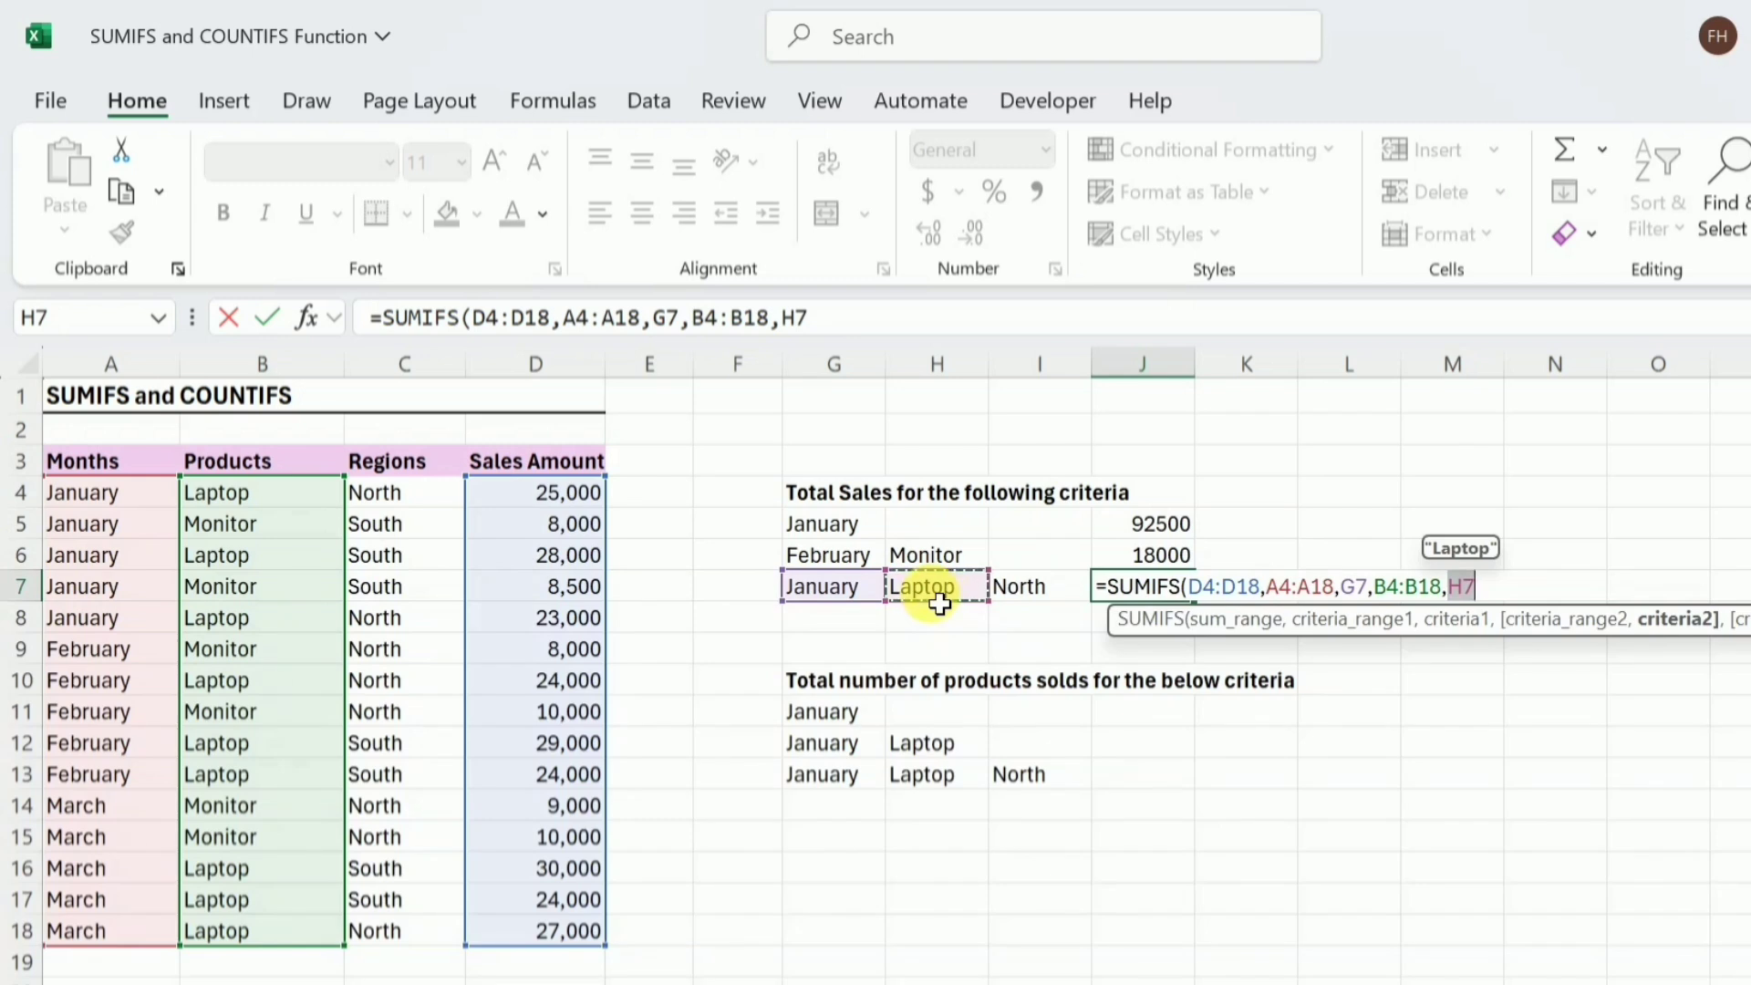
{"action": "type", "text": ","}
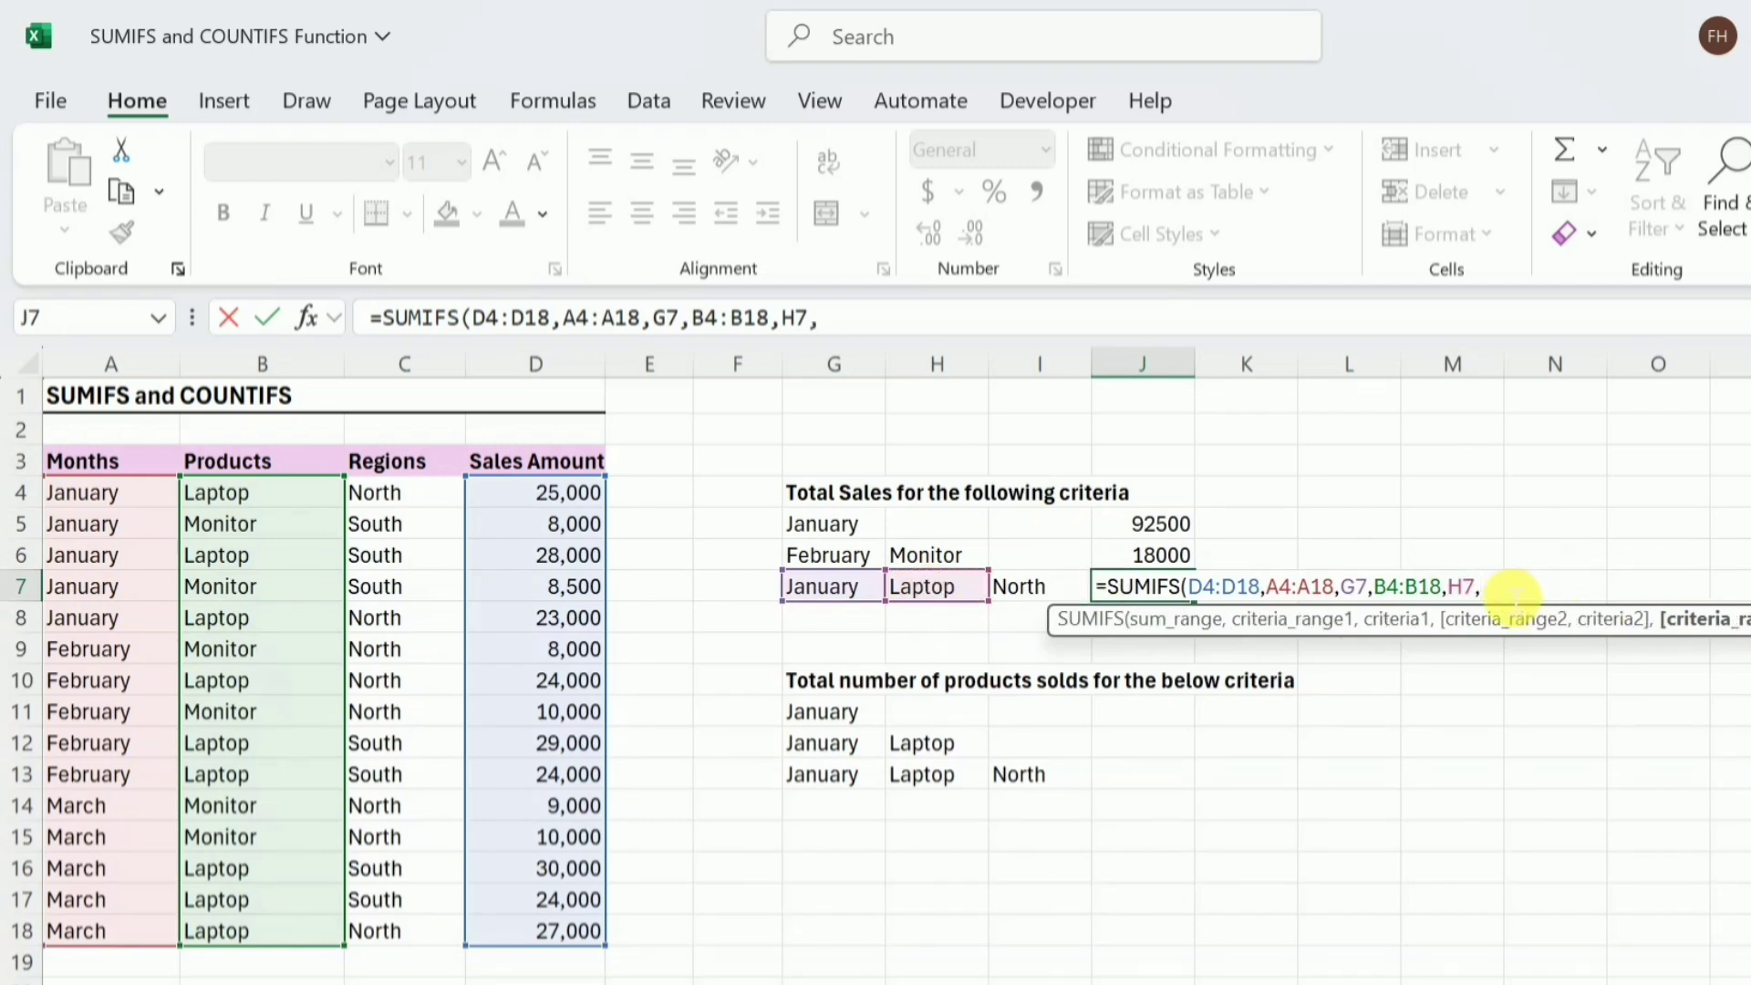
Finish J7's SUMIFS by matching the regions C4:C18 against I7, and reselect J7
{"action": "left_click", "coordinate": [431, 500]}
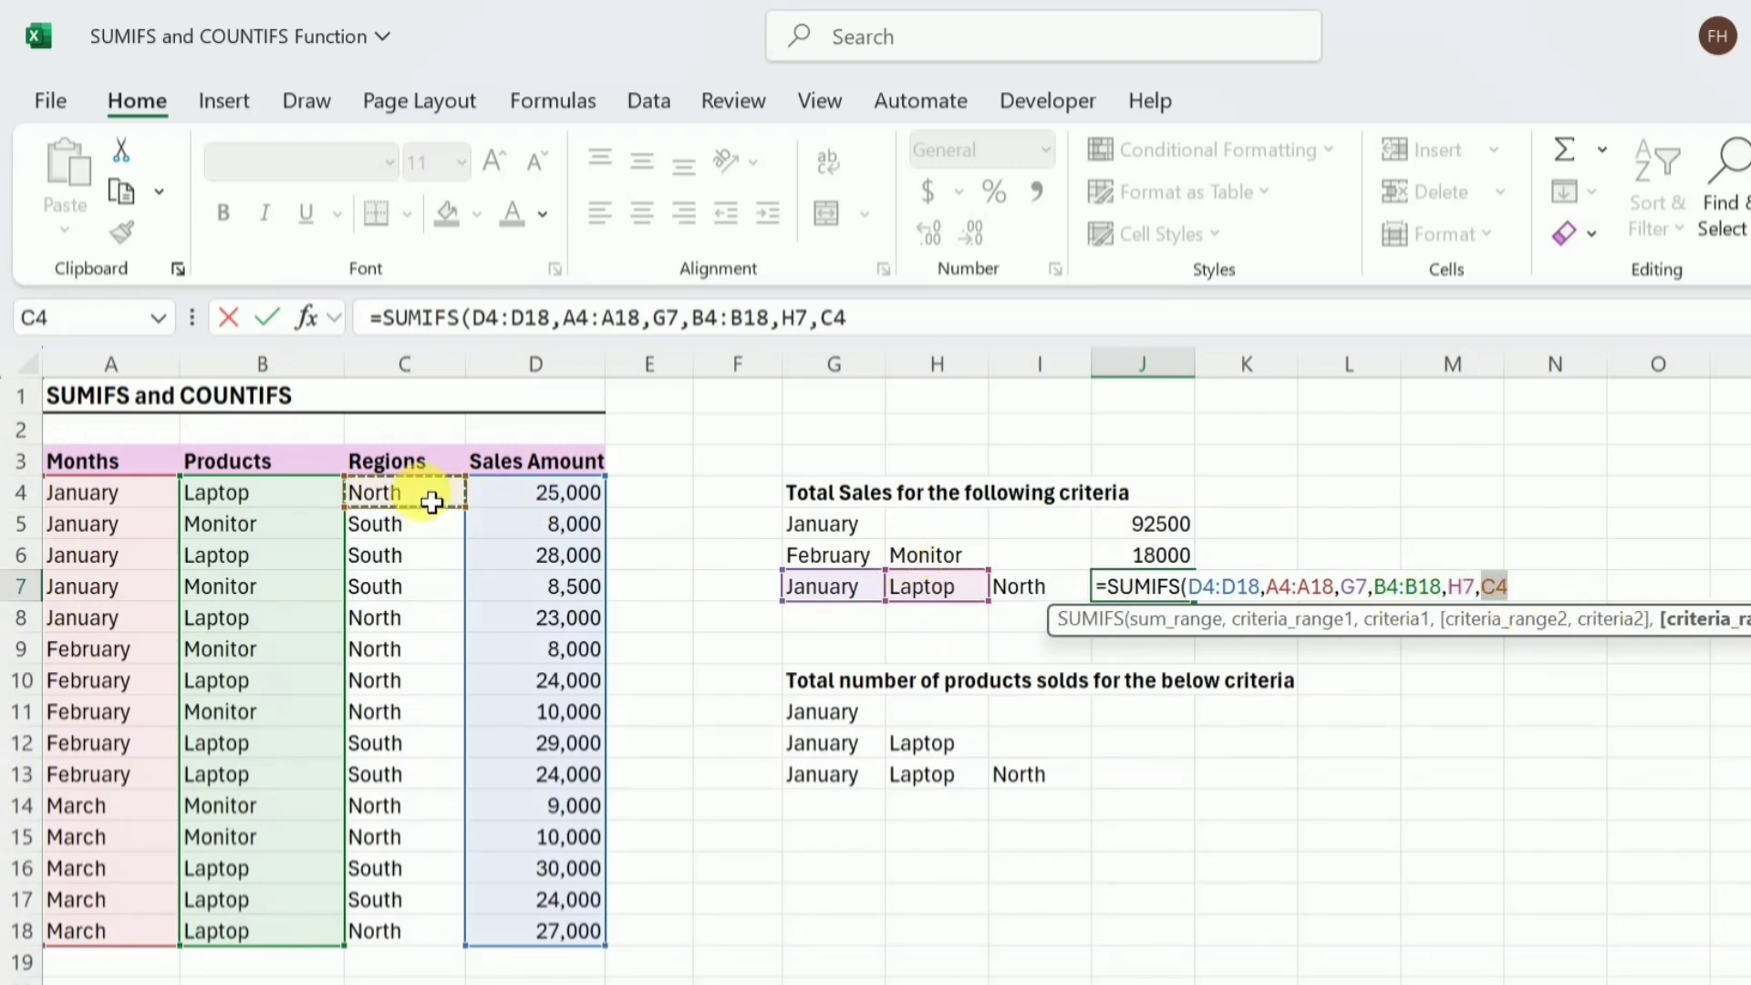
{"action": "key", "text": "ctrl+shift+Down"}
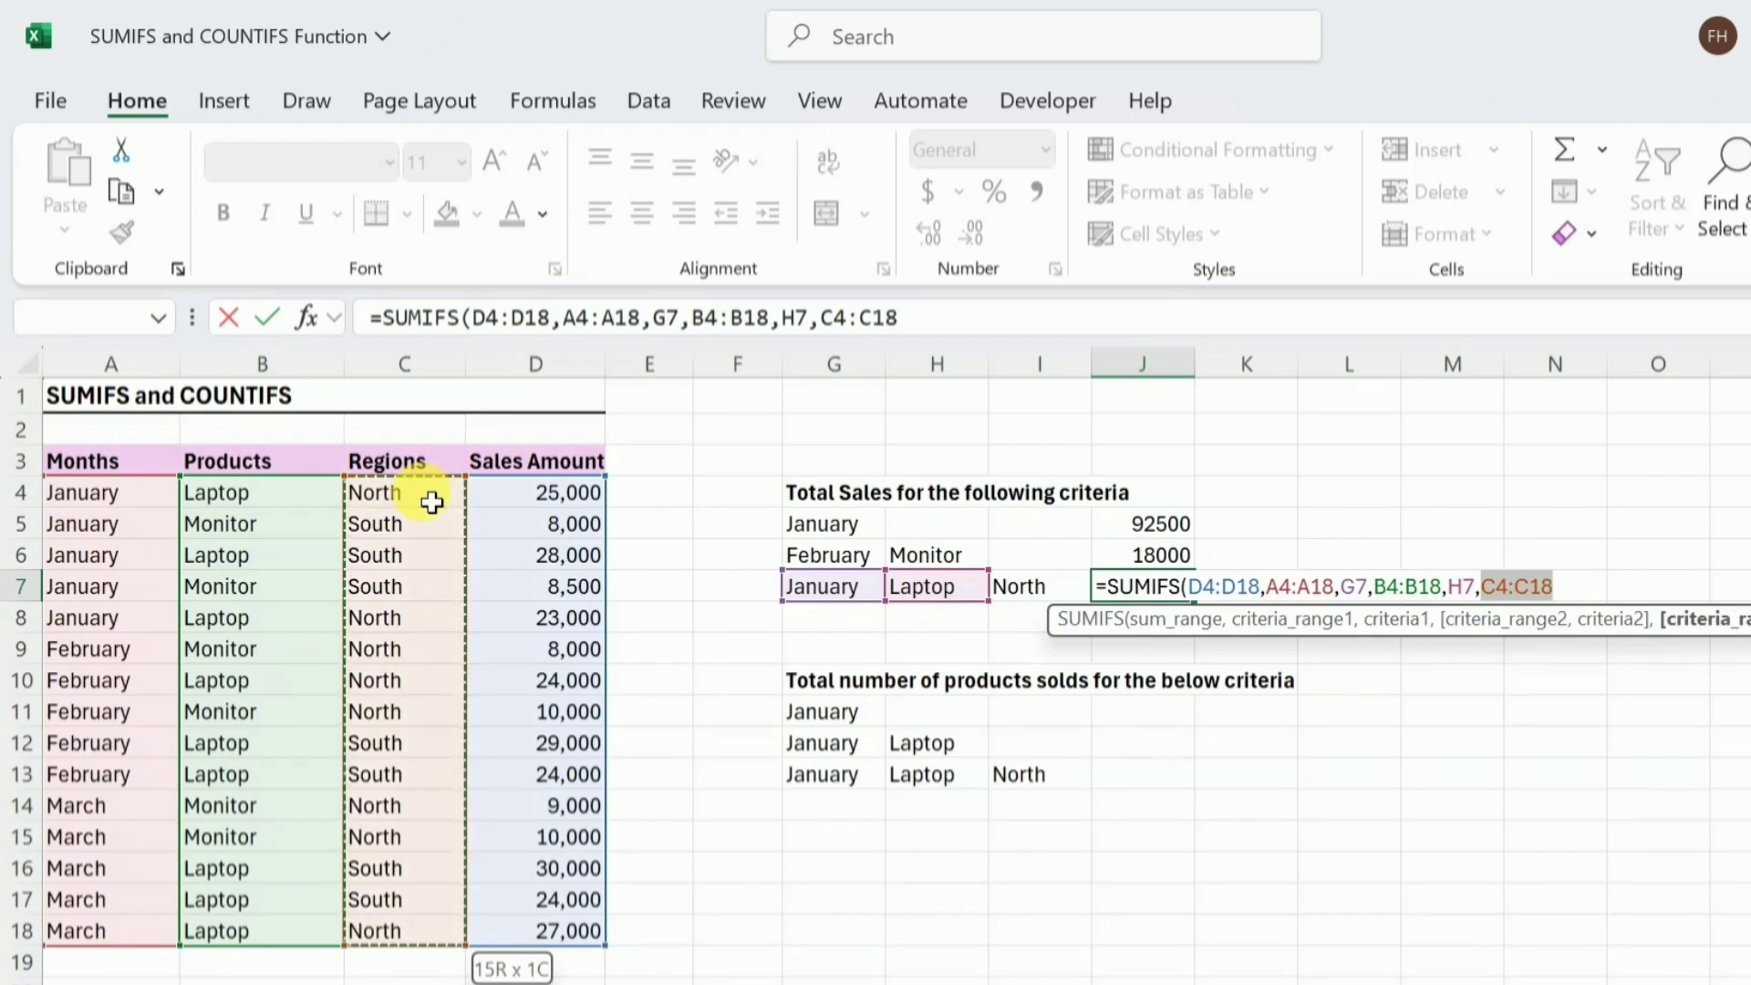
{"action": "left_click", "coordinate": [1594, 597]}
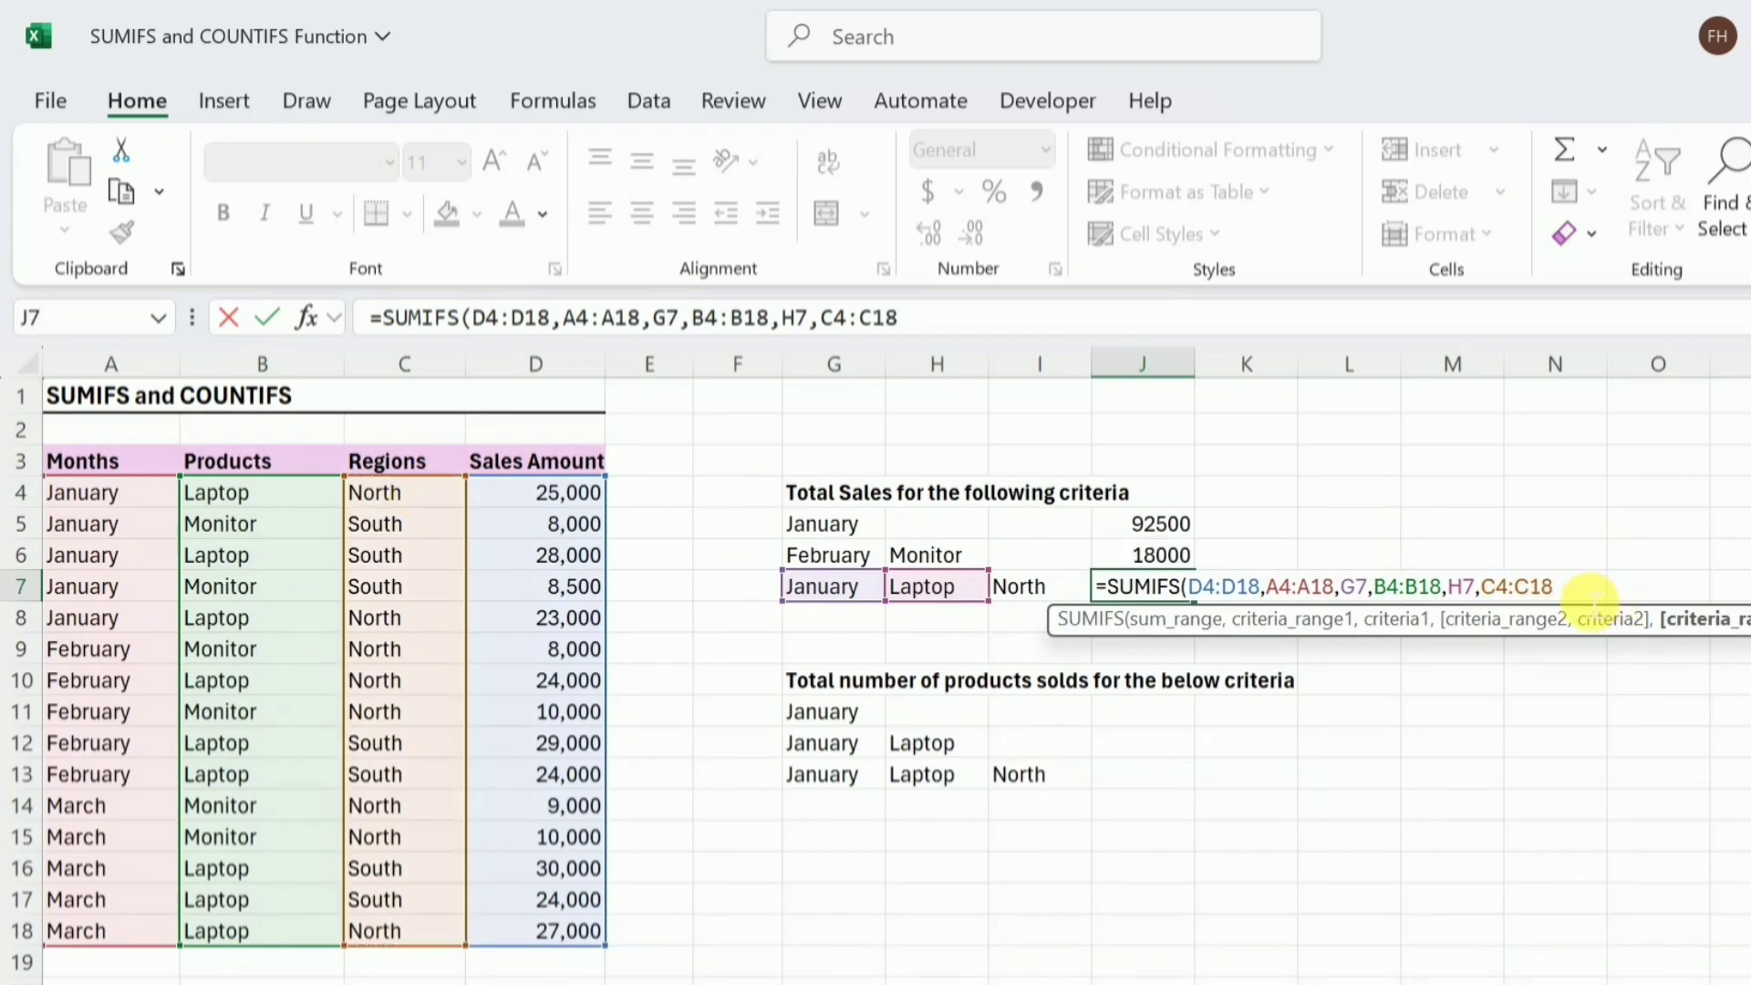
{"action": "type", "text": ","}
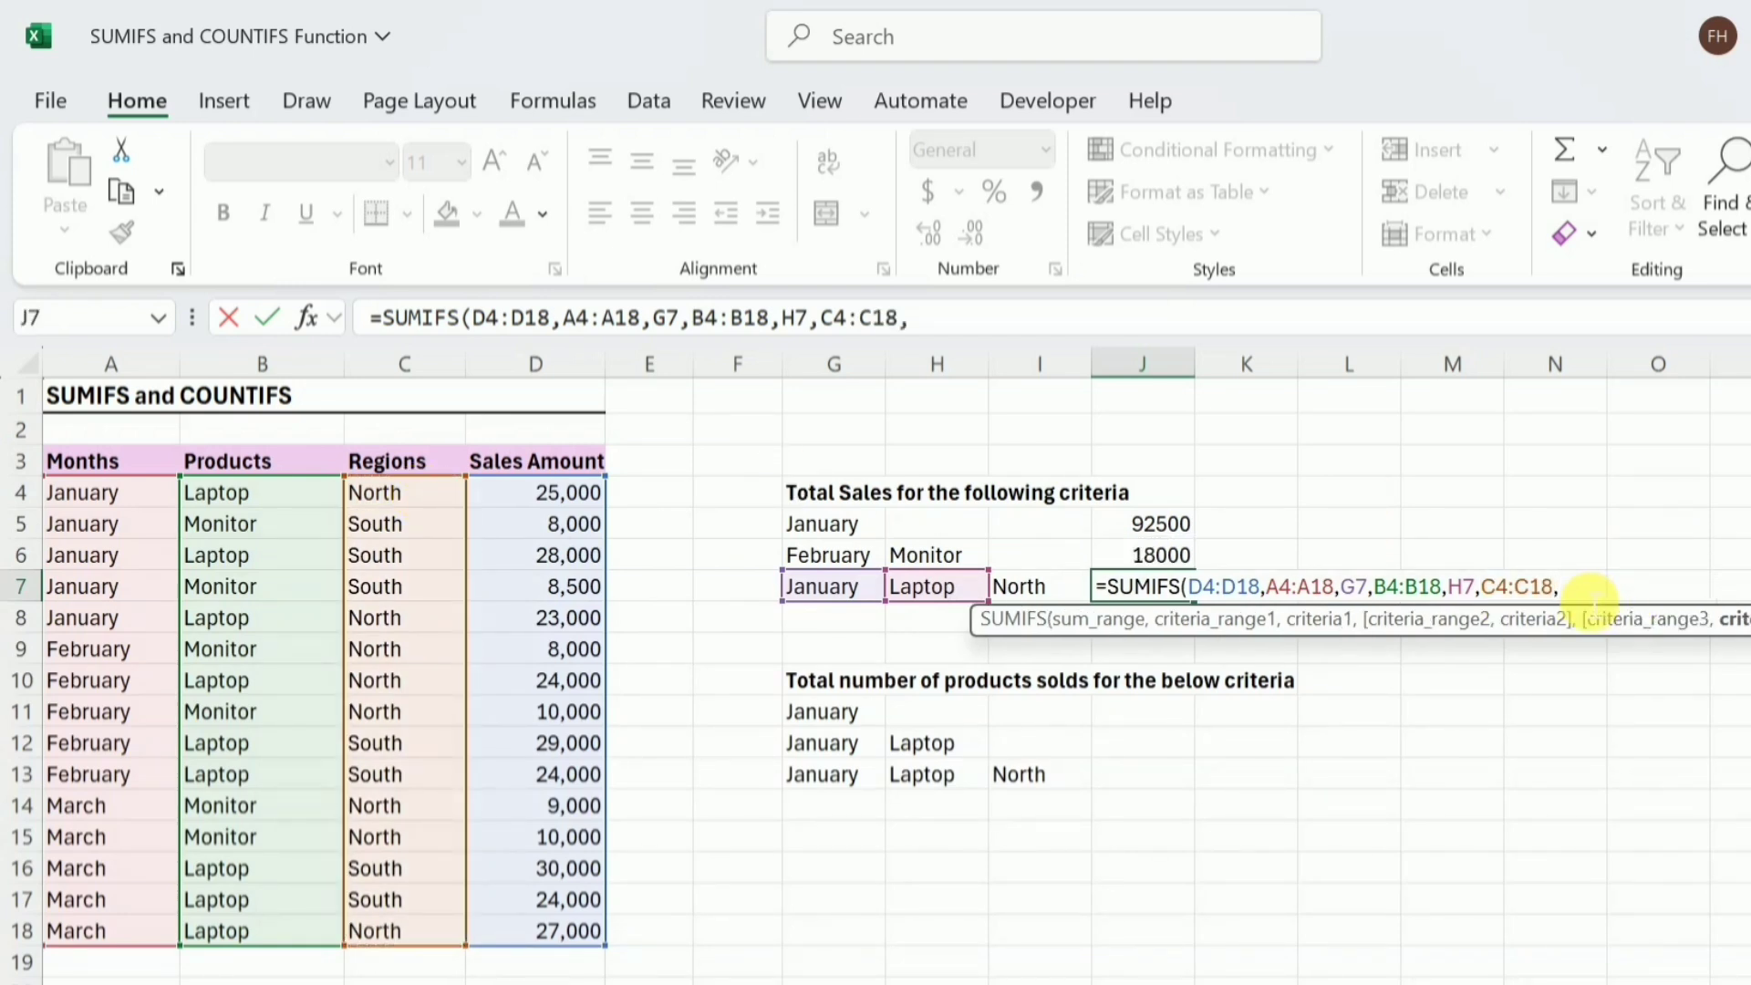
{"action": "left_click", "coordinate": [1043, 589]}
{"action": "type", "text": ")"}
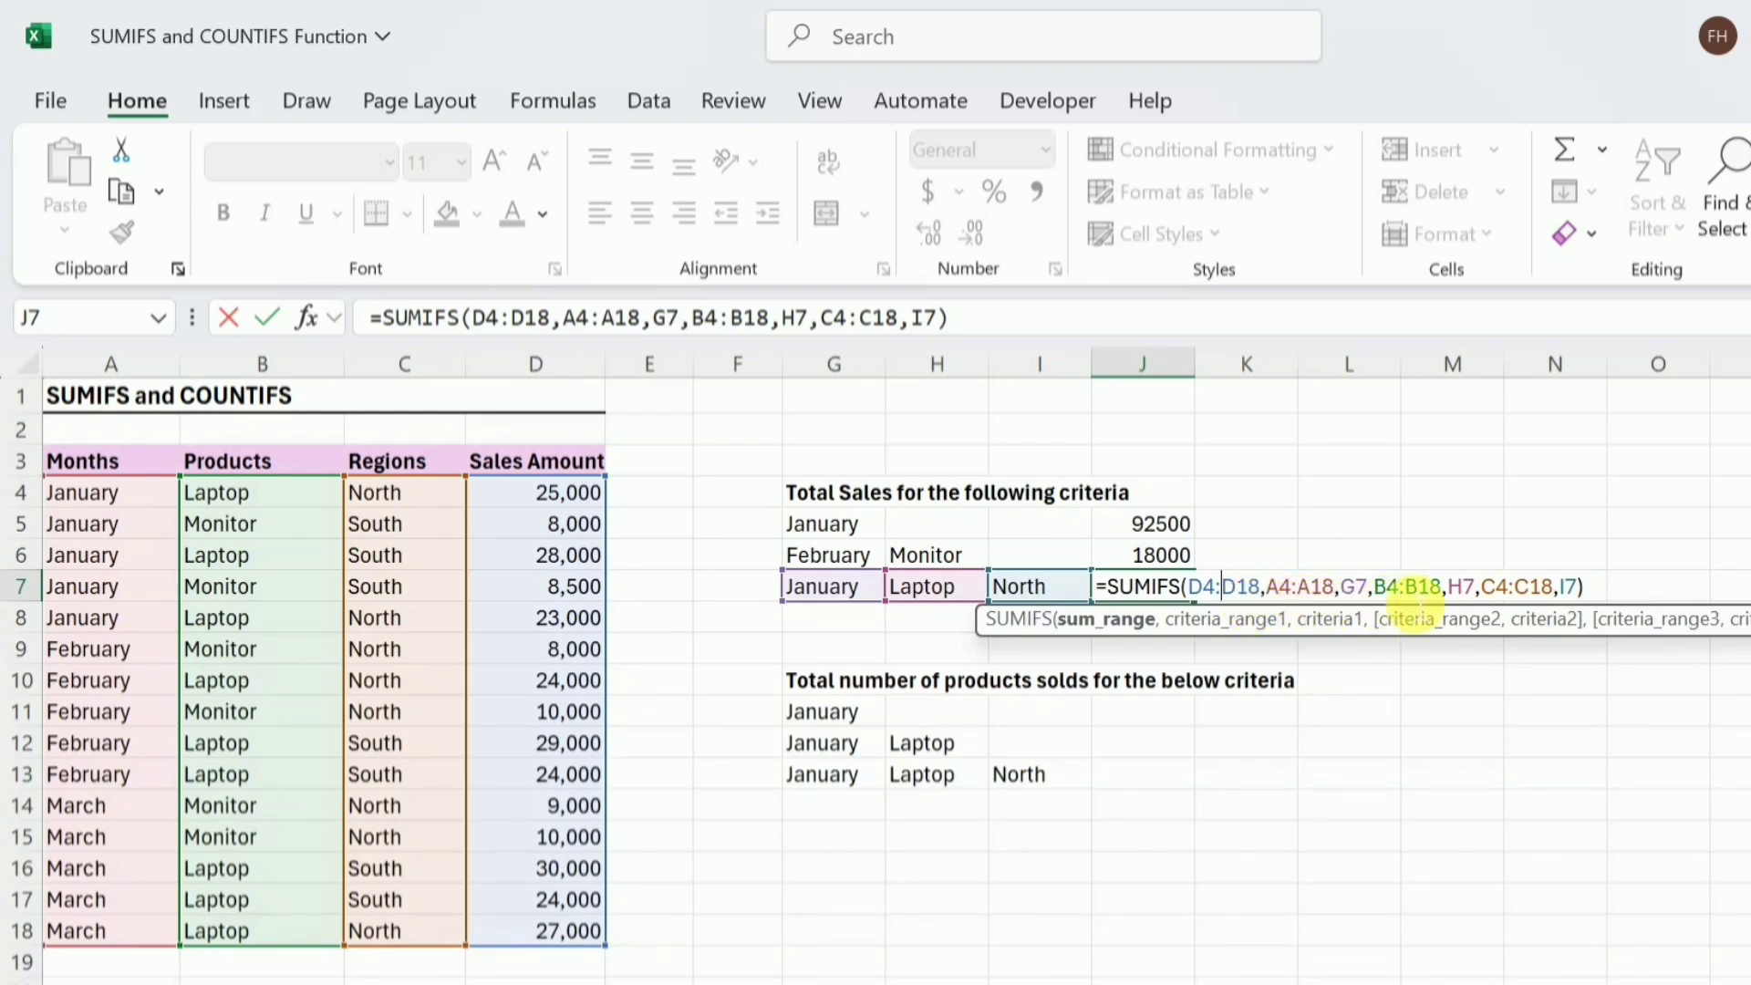
{"action": "left_click", "coordinate": [1601, 602]}
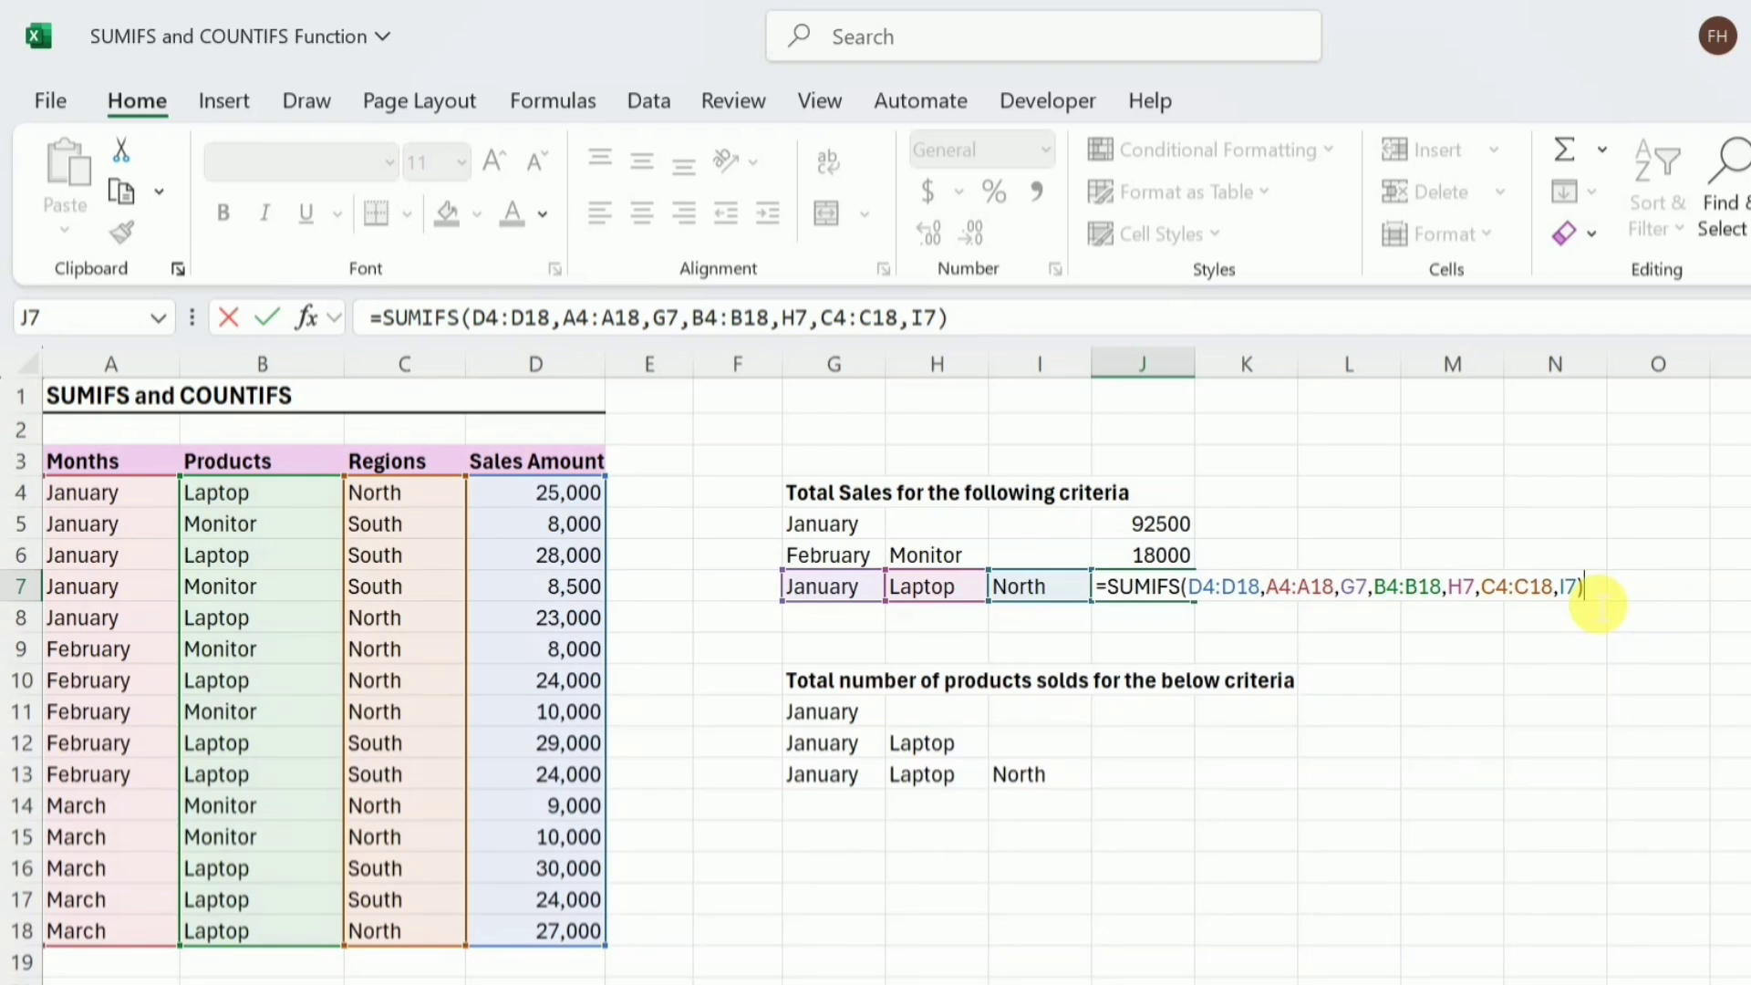
{"action": "key", "text": "Return"}
{"action": "key", "text": "Up"}
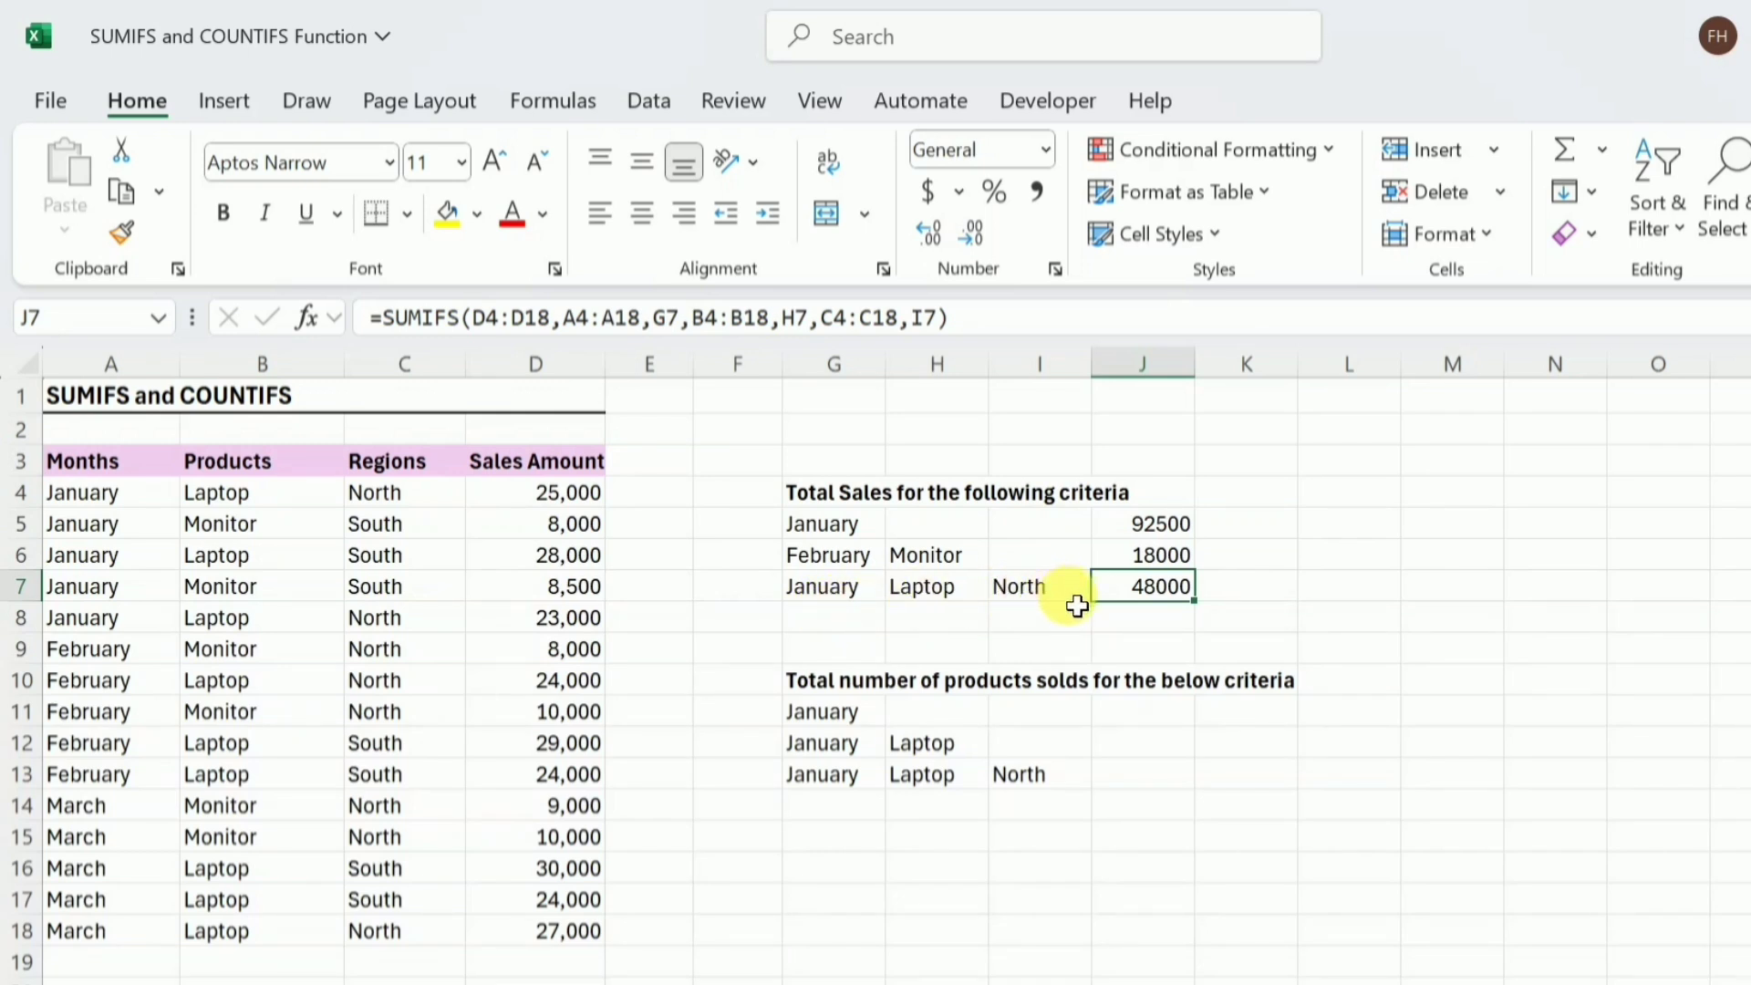
Select the January laptop North rows A4:D4 and A8:D8 to check the J7 total, and return to cell A1
{"action": "left_click", "coordinate": [228, 492]}
{"action": "left_click_drag", "start_coordinate": [110, 497], "coordinate": [548, 509]}
{"action": "left_click_drag", "start_coordinate": [110, 617], "coordinate": [566, 618]}
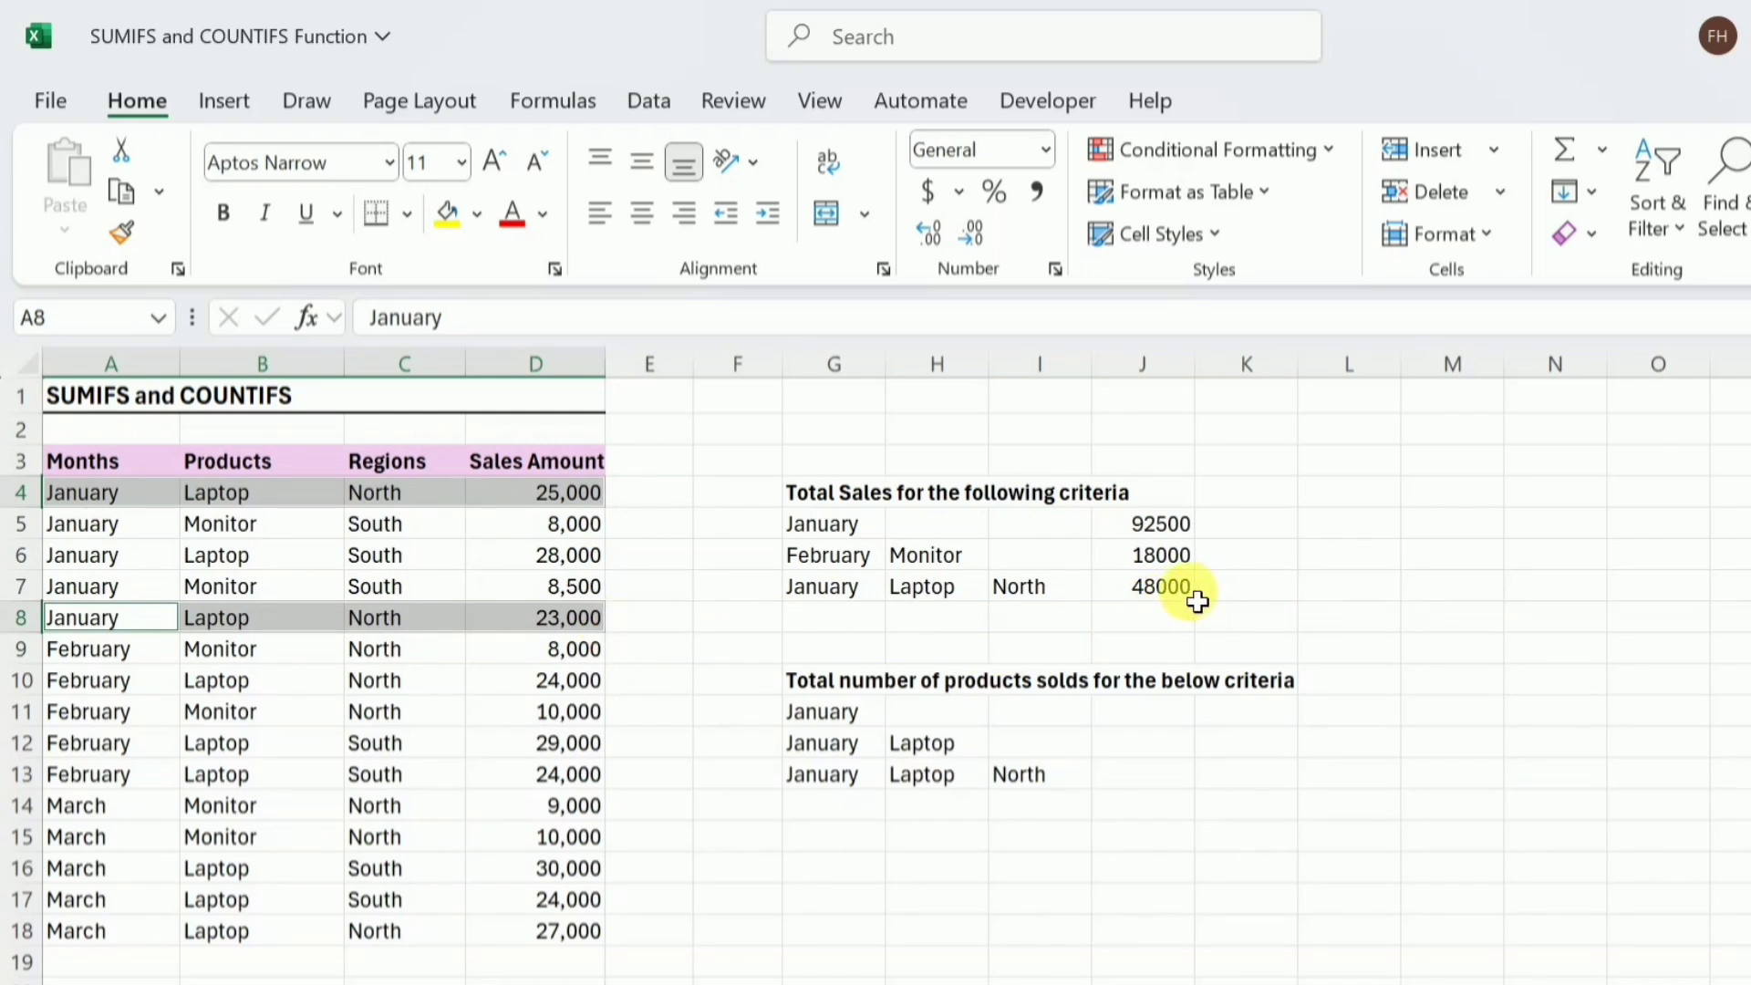
{"action": "key", "text": "ctrl+Home"}
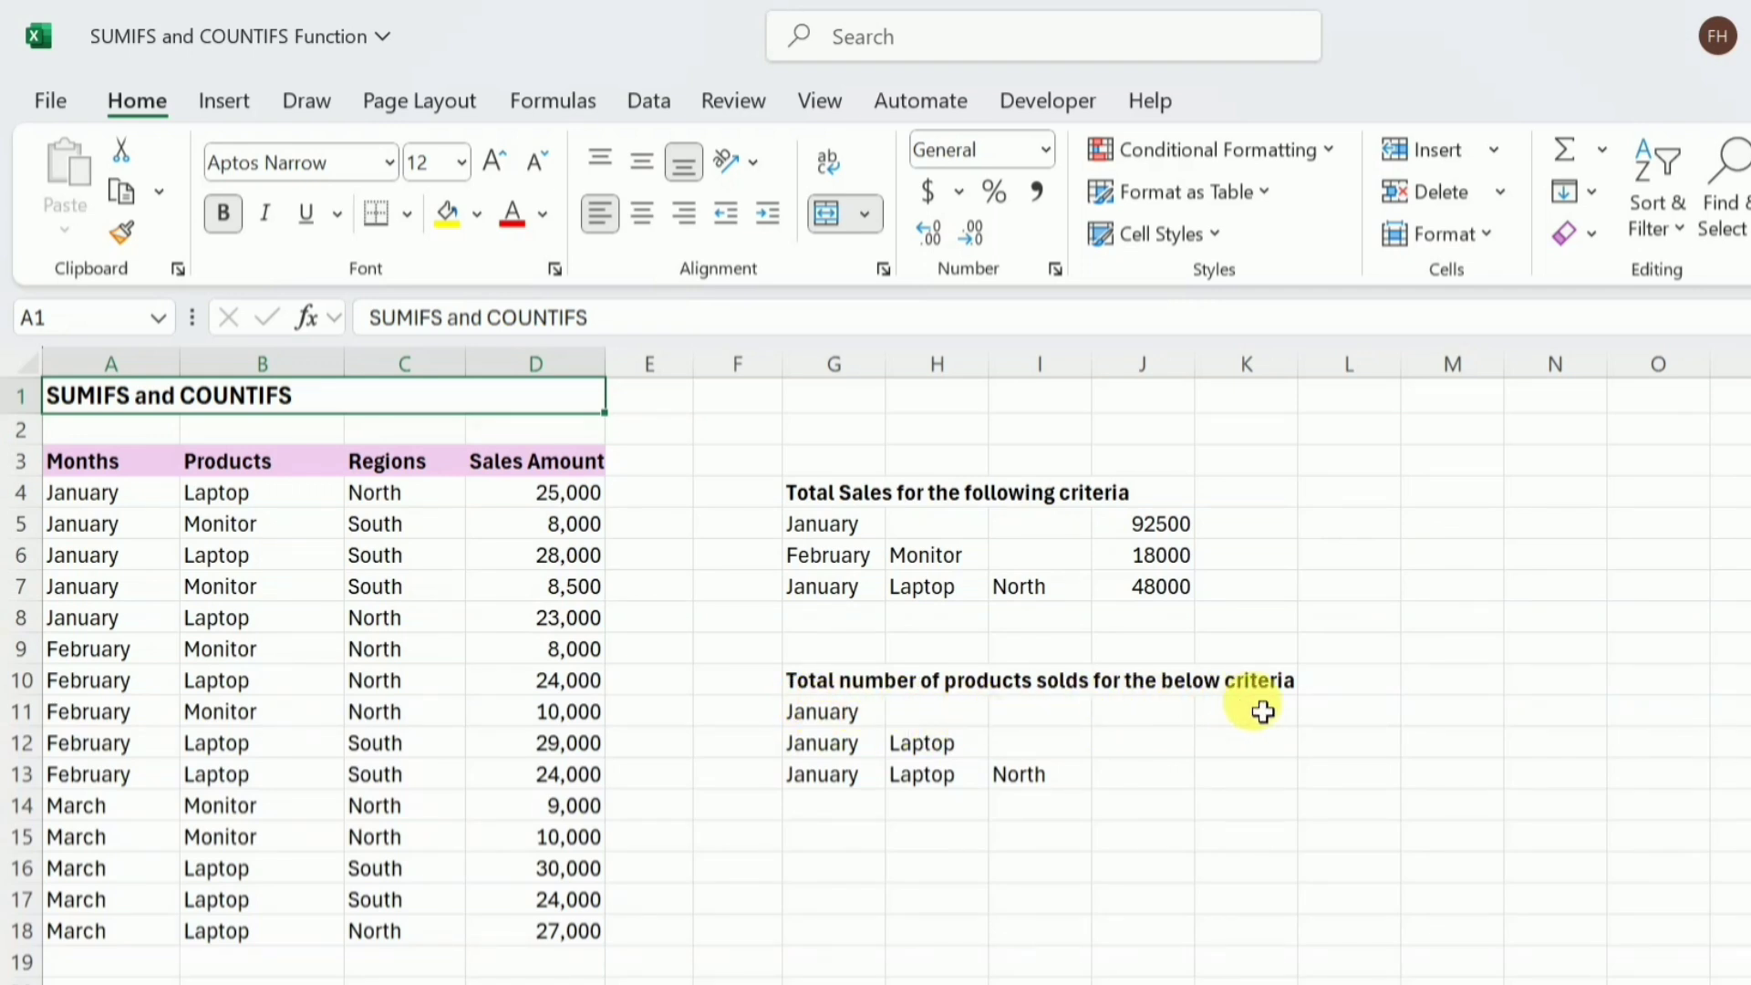
Enter a COUNTIF formula in J11 that counts the months in A4:A18 matching G11
{"action": "left_click", "coordinate": [1149, 727]}
{"action": "type", "text": "="}
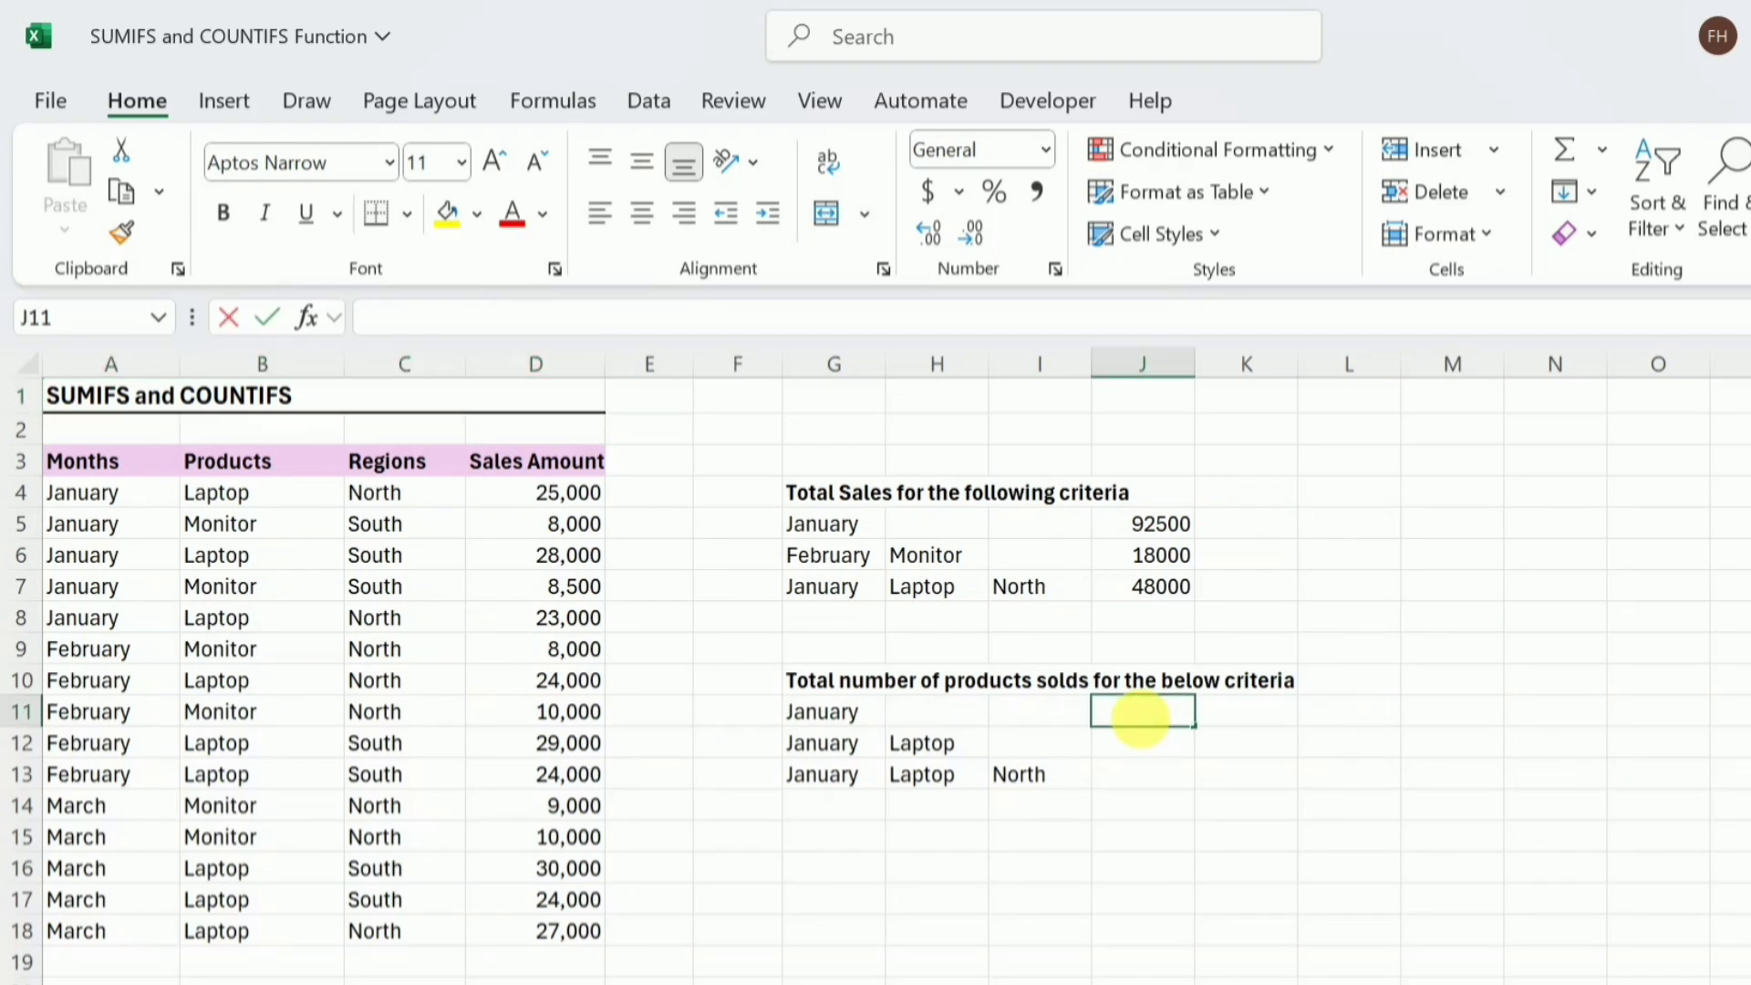
{"action": "type", "text": "counti"}
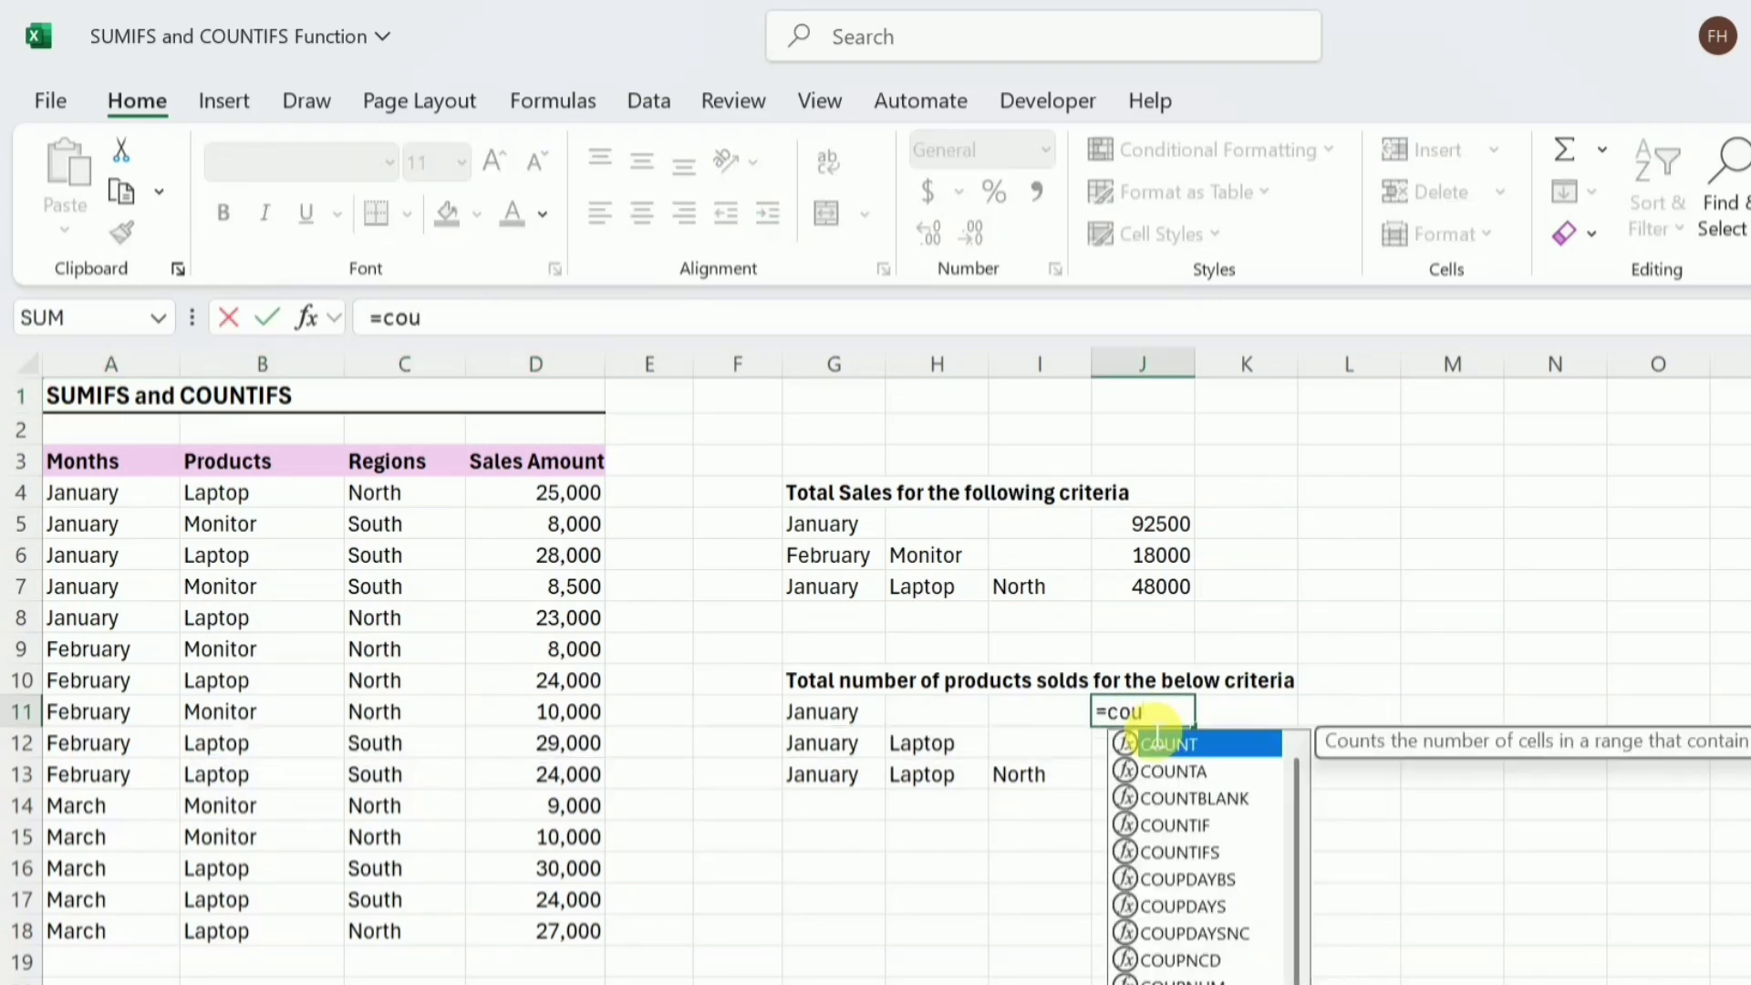
{"action": "key", "text": "Tab"}
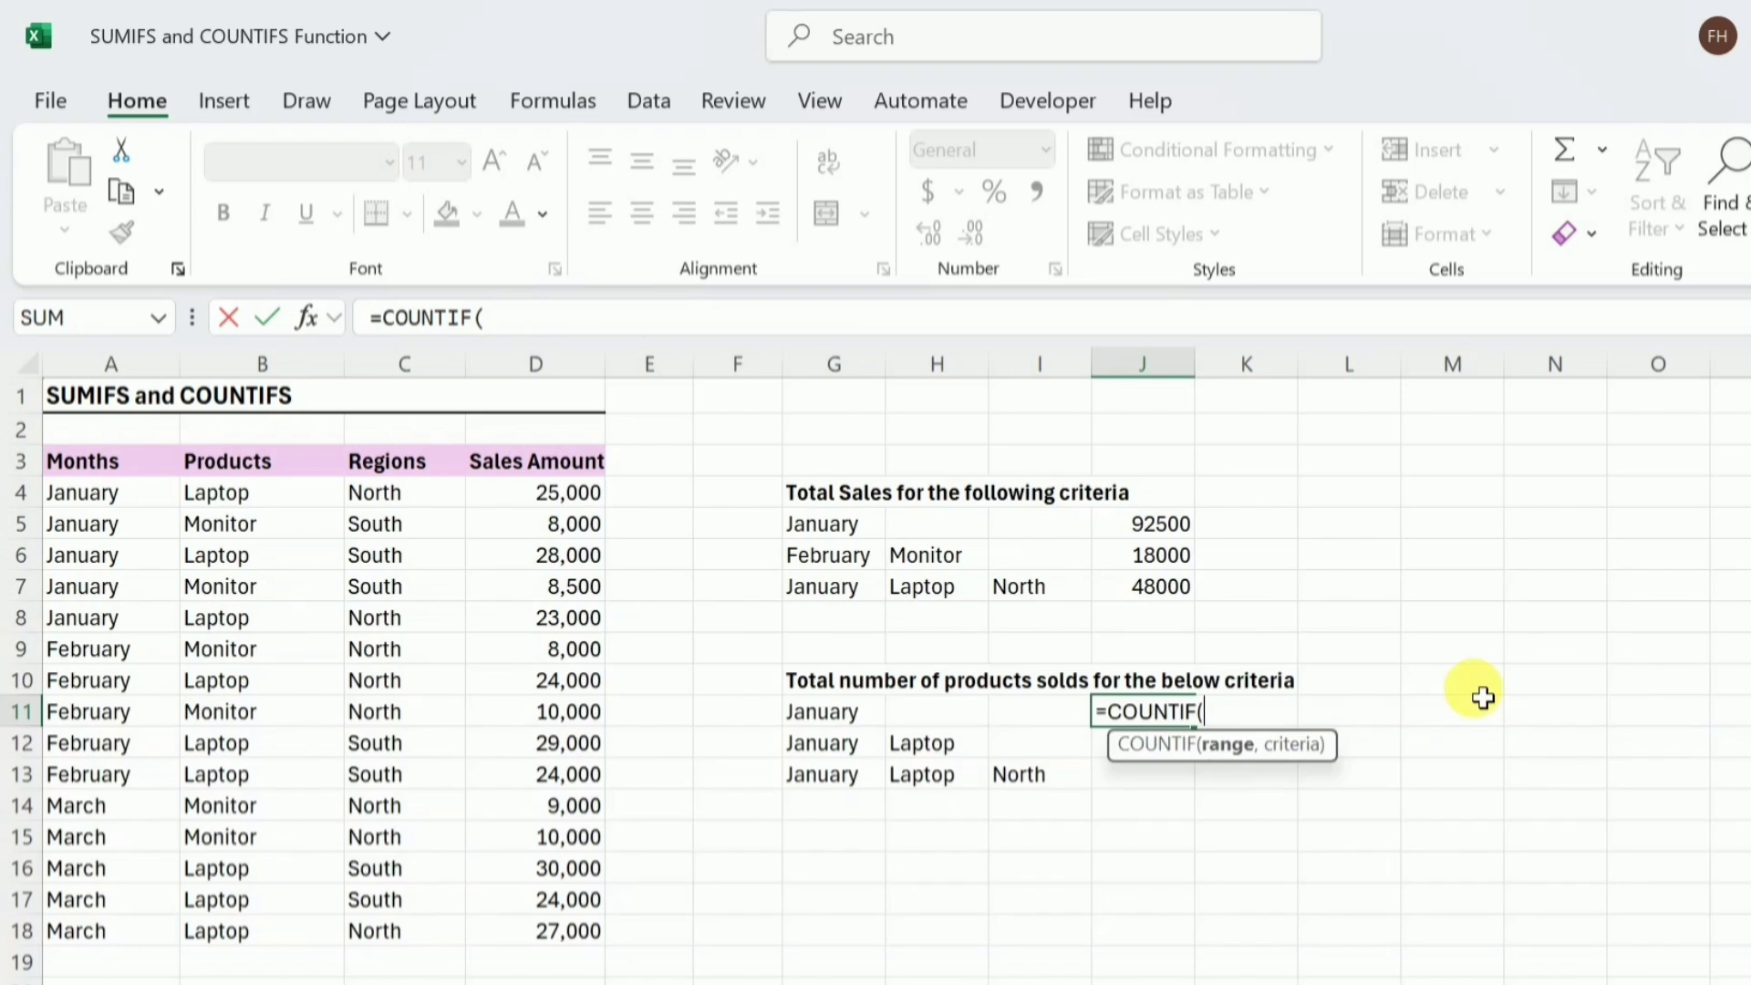
{"action": "left_click", "coordinate": [165, 495]}
{"action": "key", "text": "ctrl+shift+Down"}
{"action": "type", "text": ","}
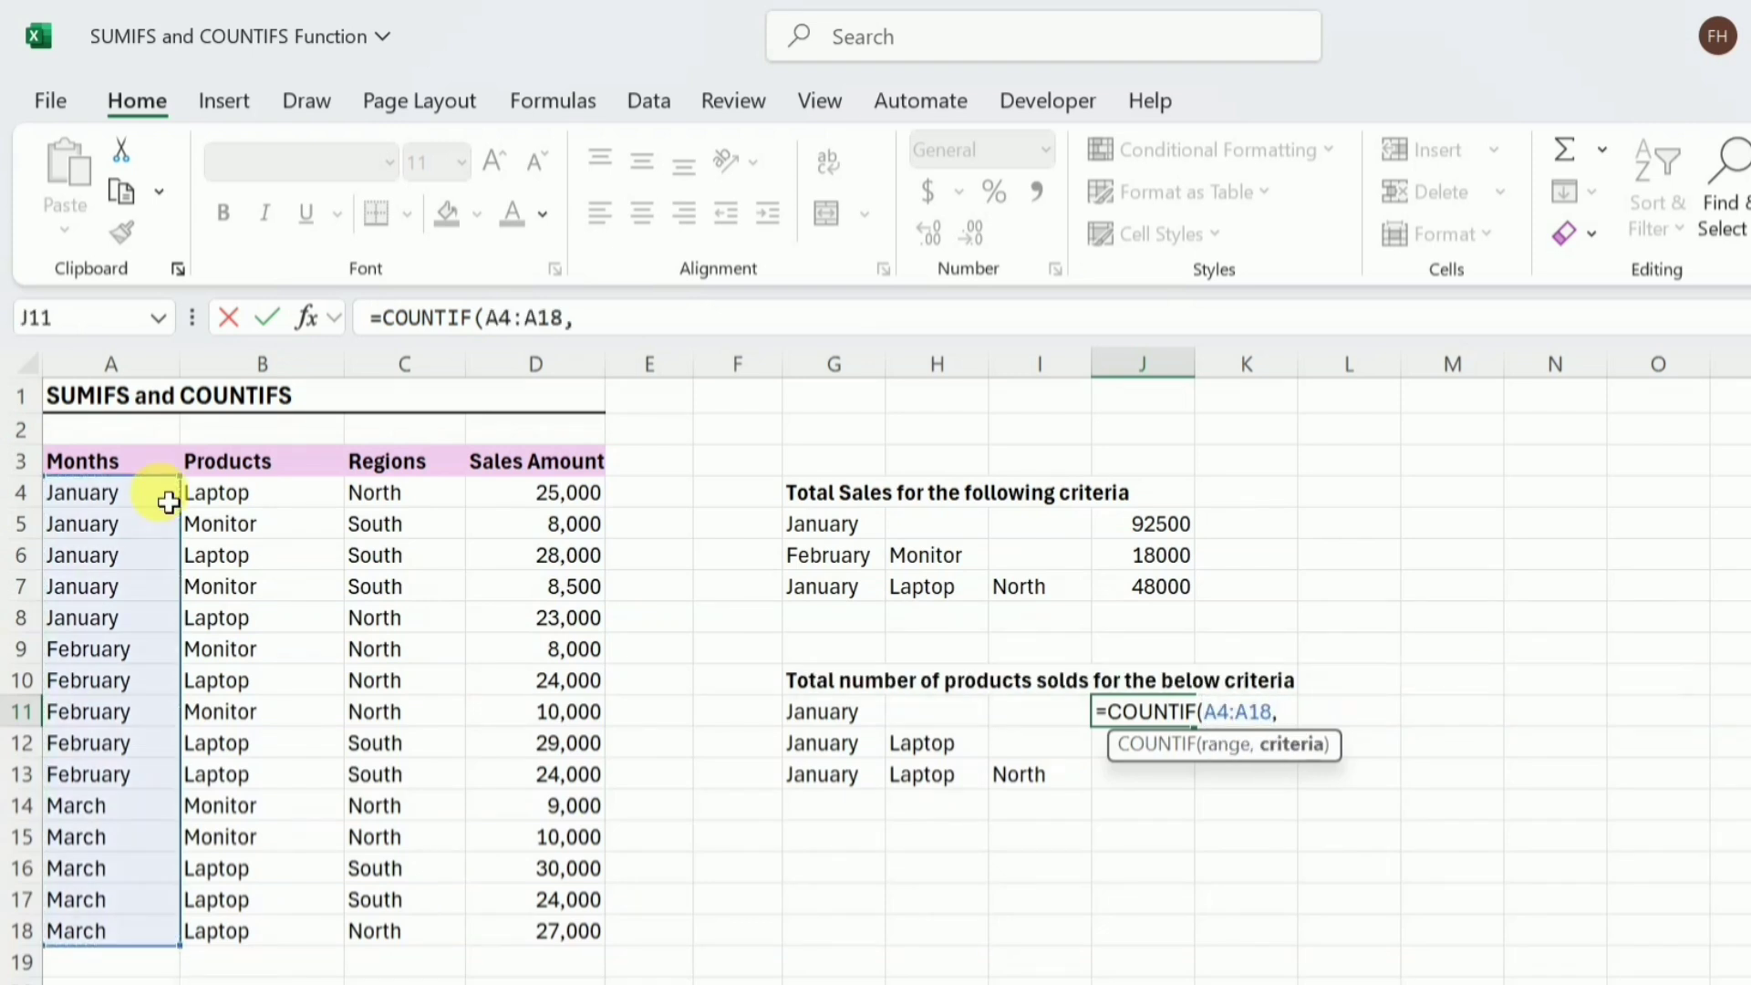
{"action": "left_click", "coordinate": [857, 716]}
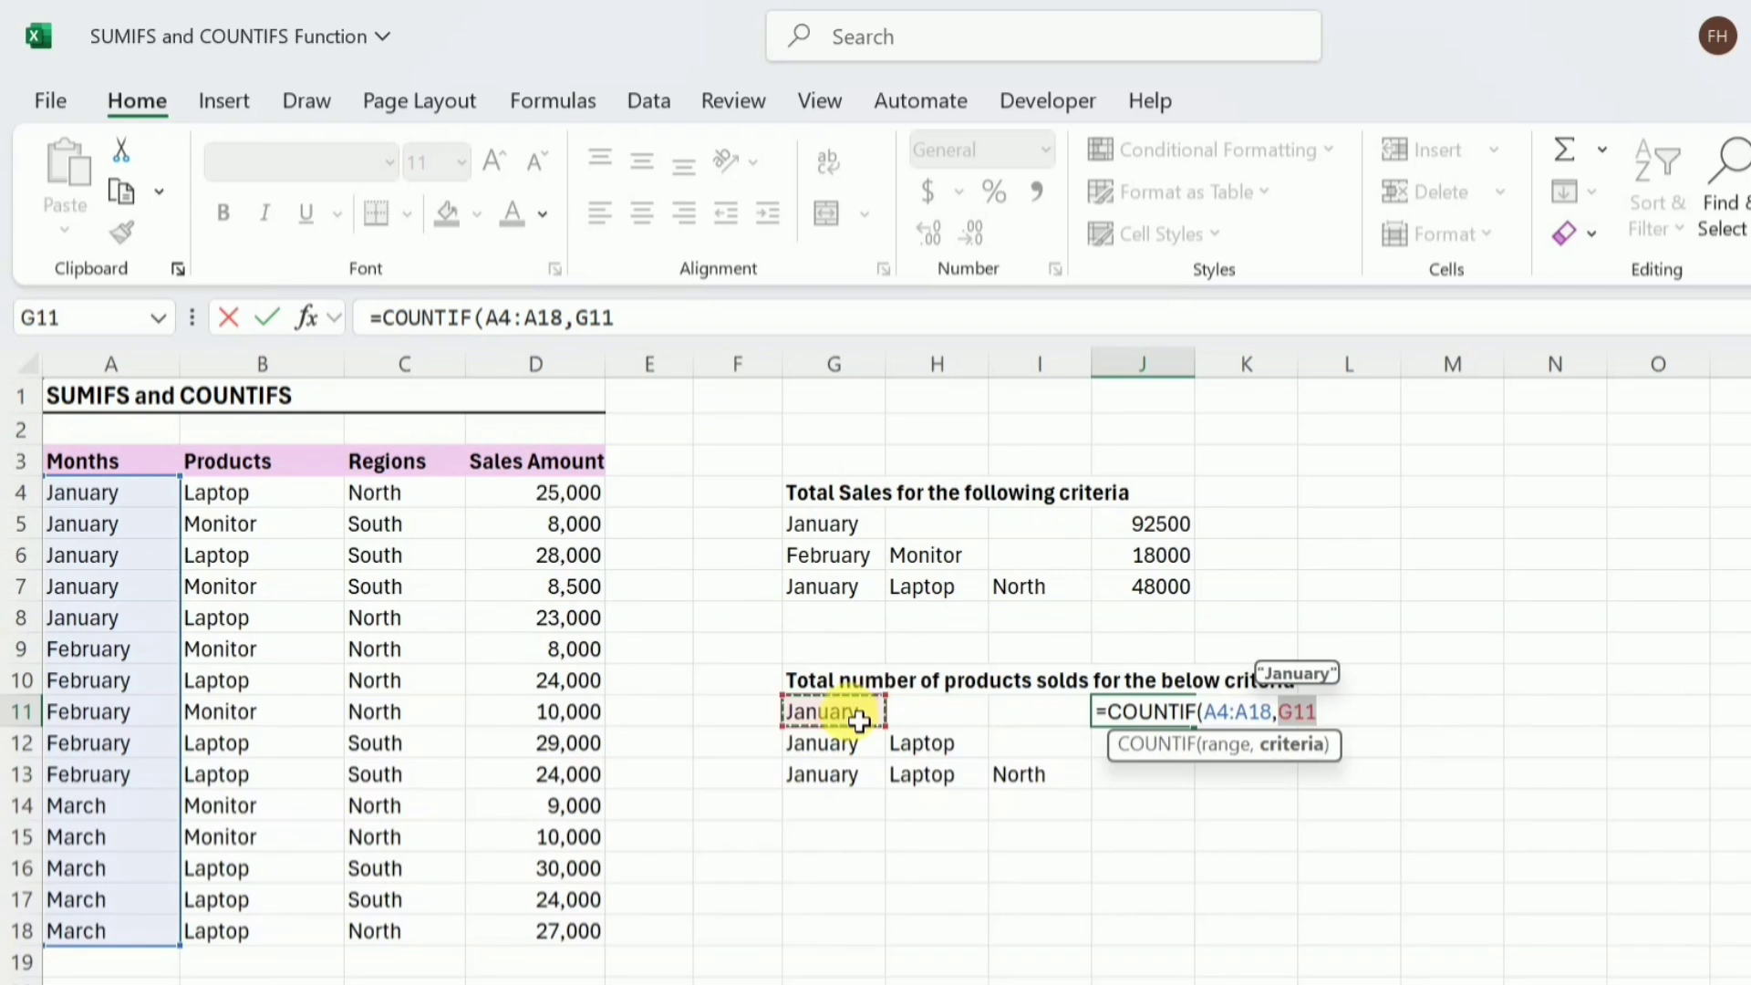
{"action": "type", "text": ")"}
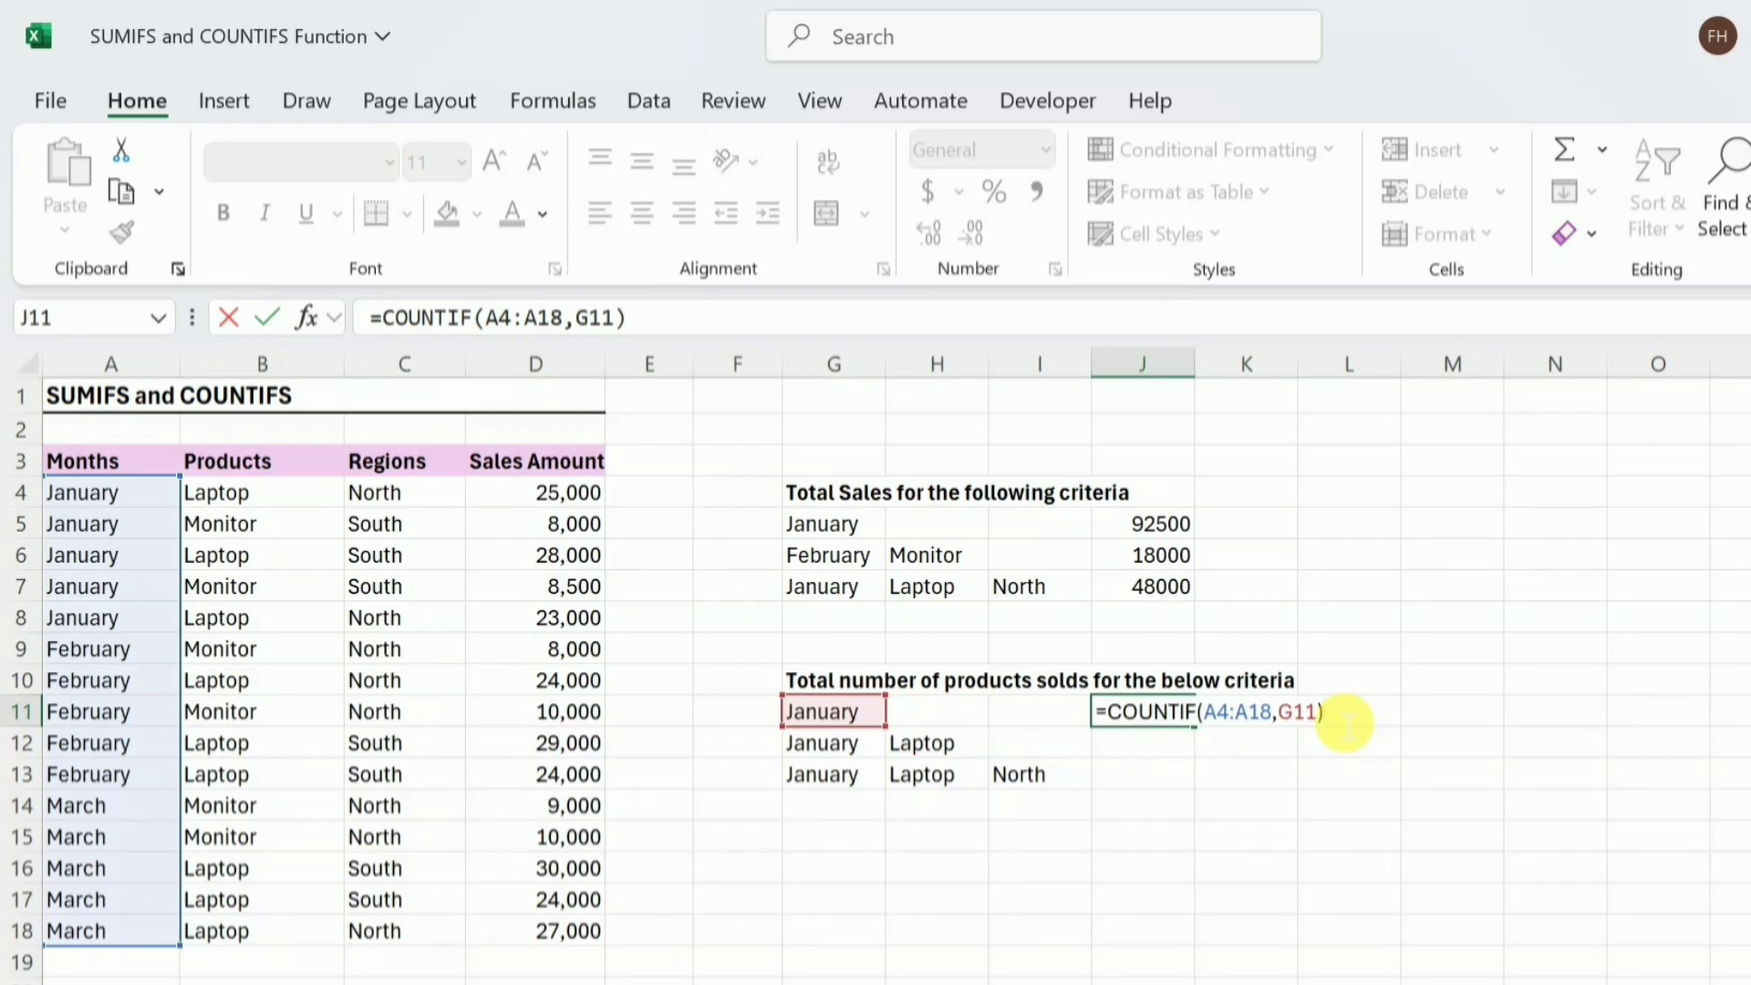
{"action": "key", "text": "ctrl+Return"}
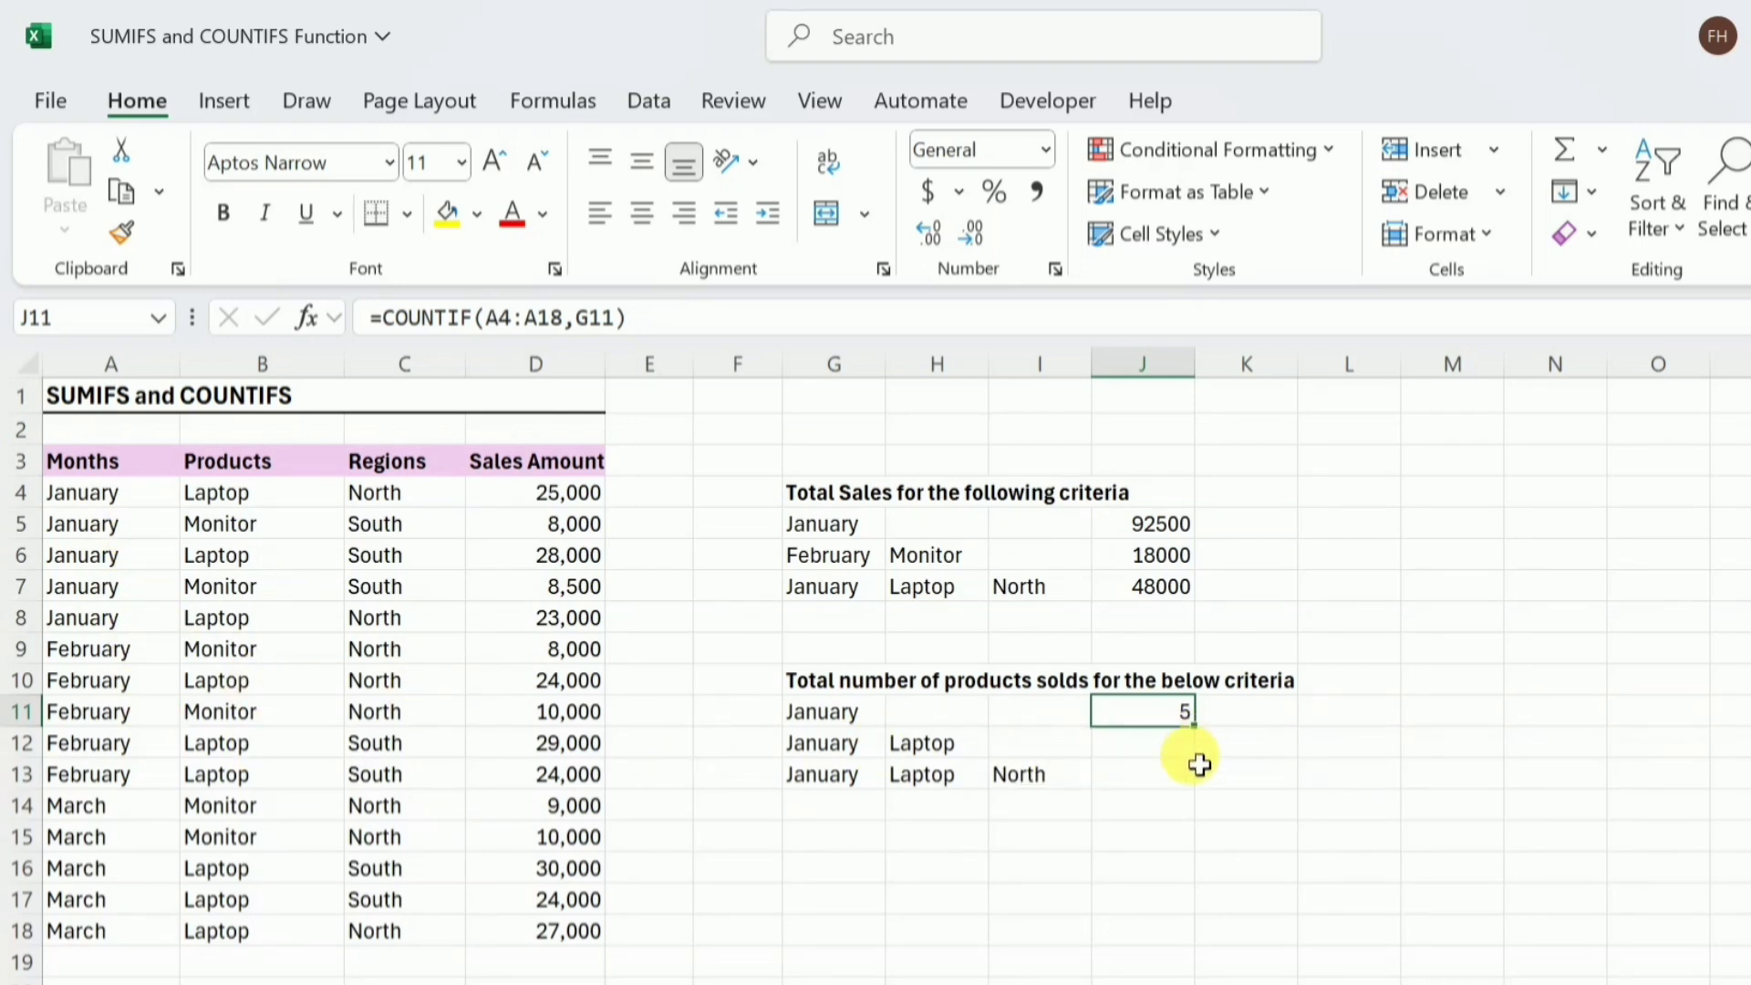
Start a COUNTIFS formula in J12 with the month condition, matching the range A4:A18 against G12
{"action": "left_click", "coordinate": [1160, 748]}
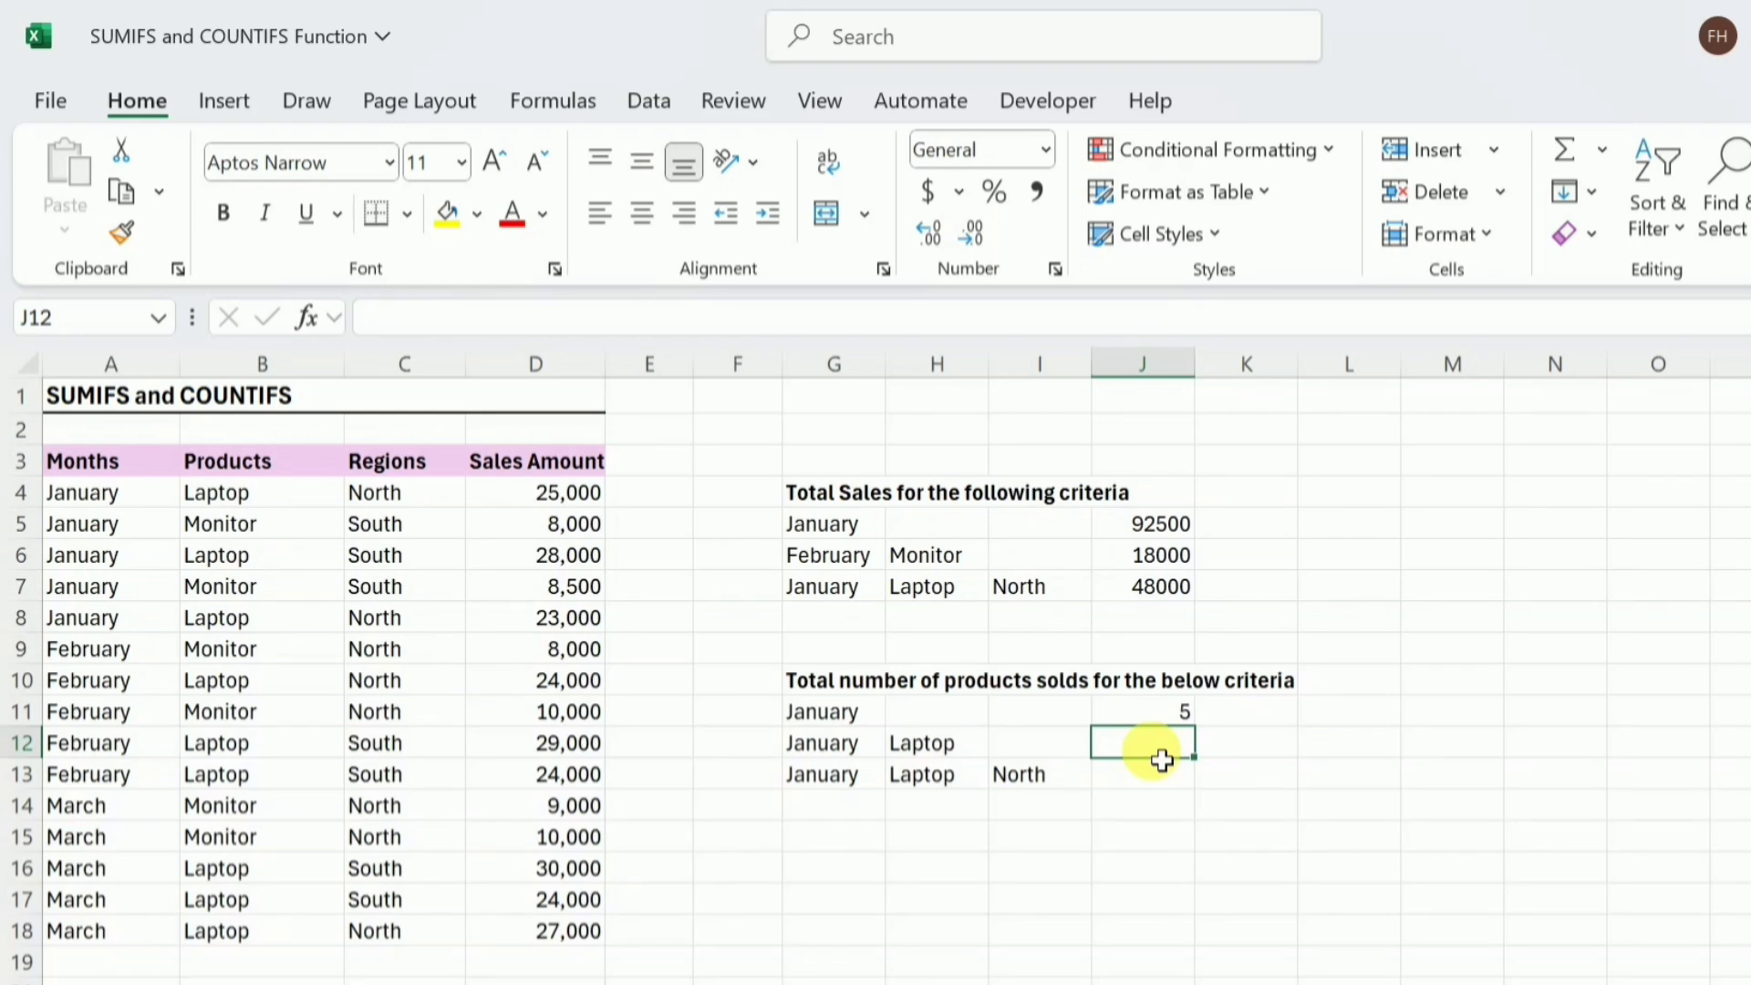
{"action": "type", "text": "="}
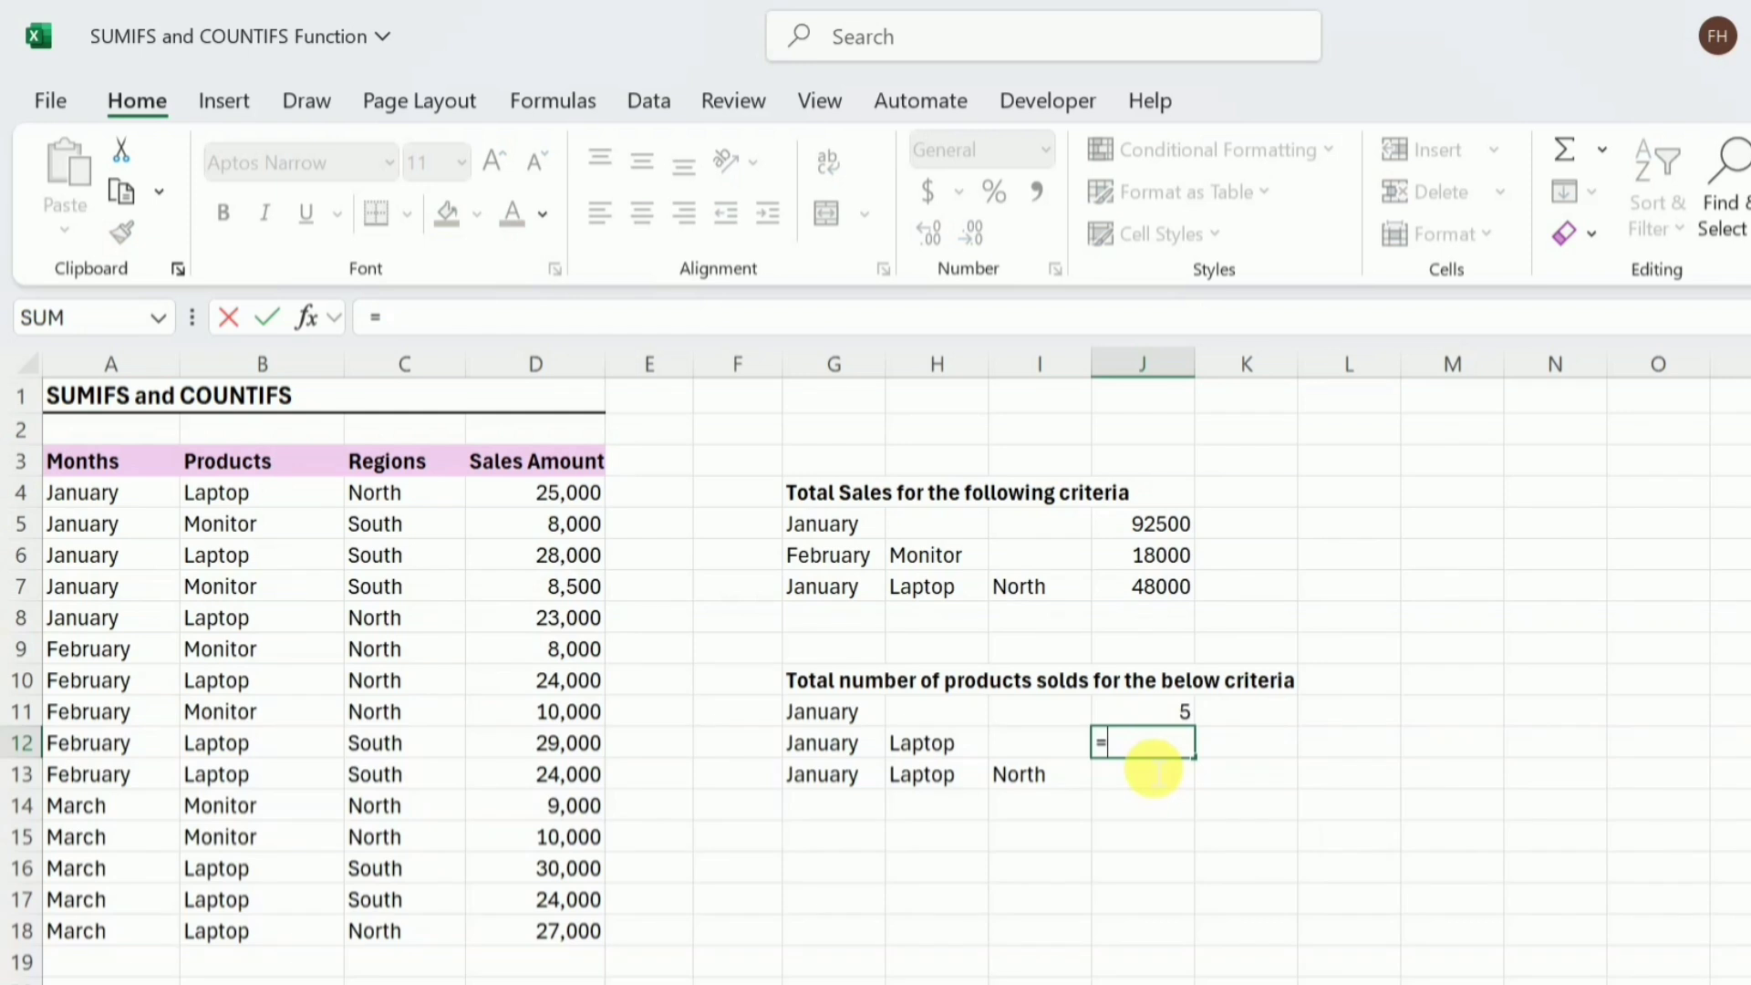
{"action": "type", "text": "countifs"}
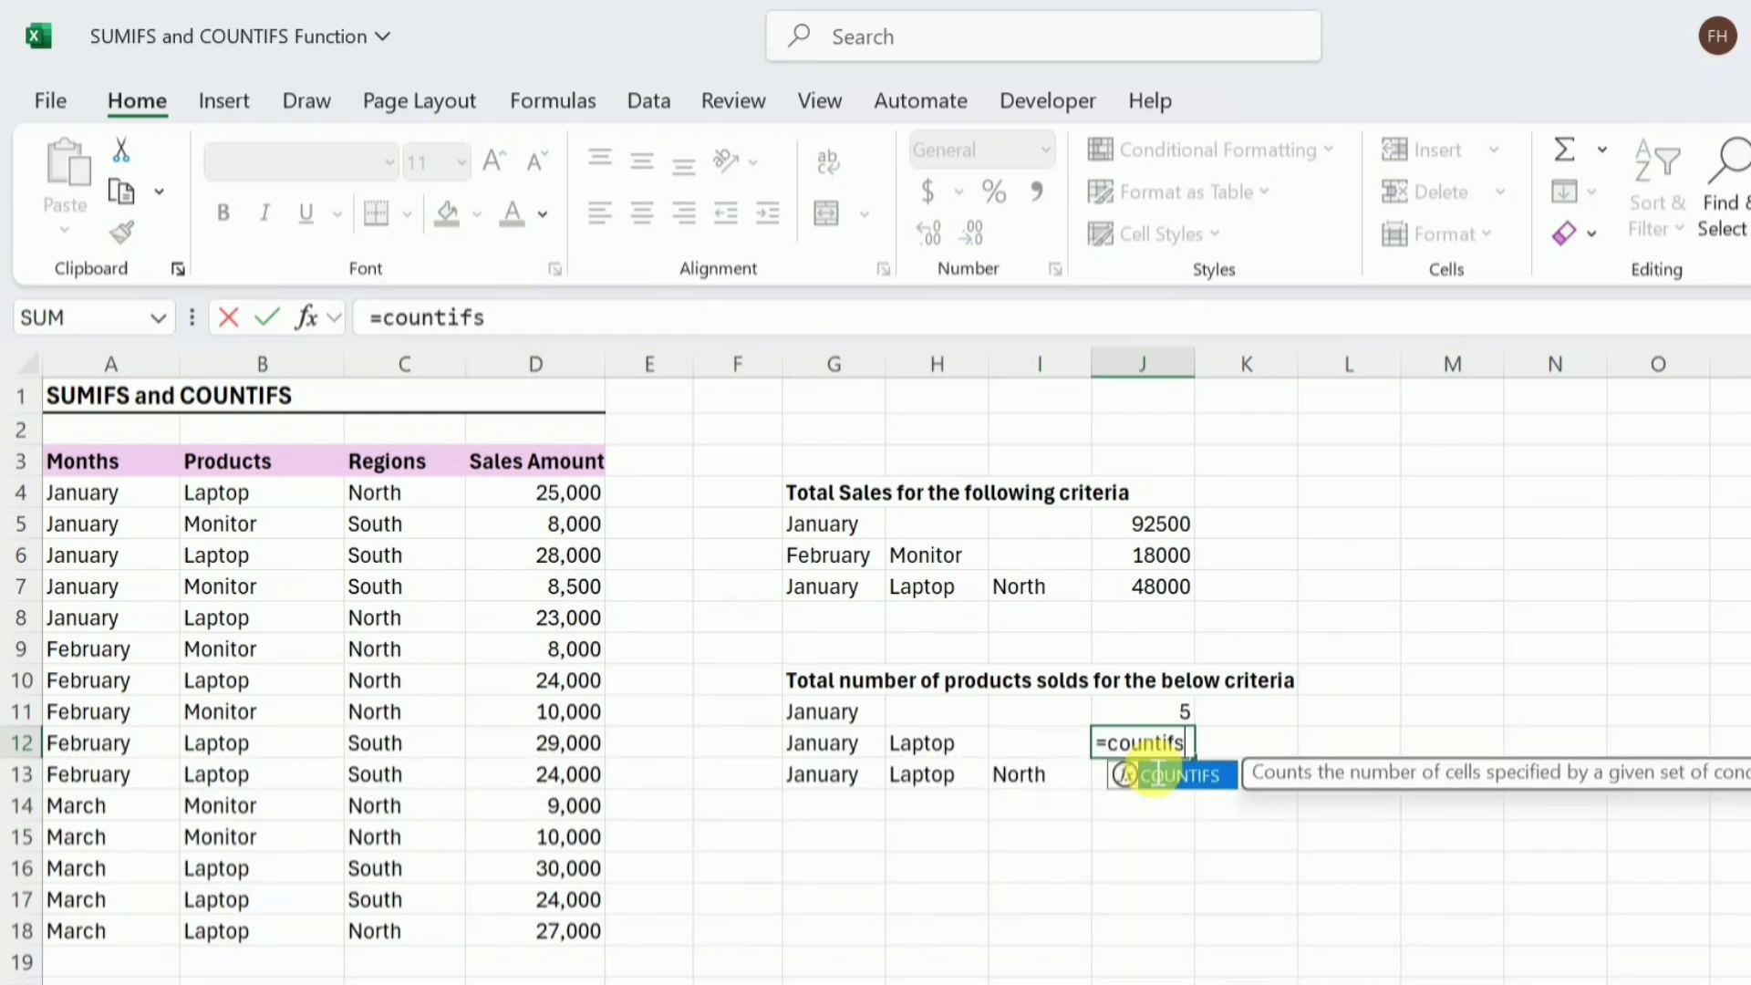
{"action": "double_click", "coordinate": [1156, 776]}
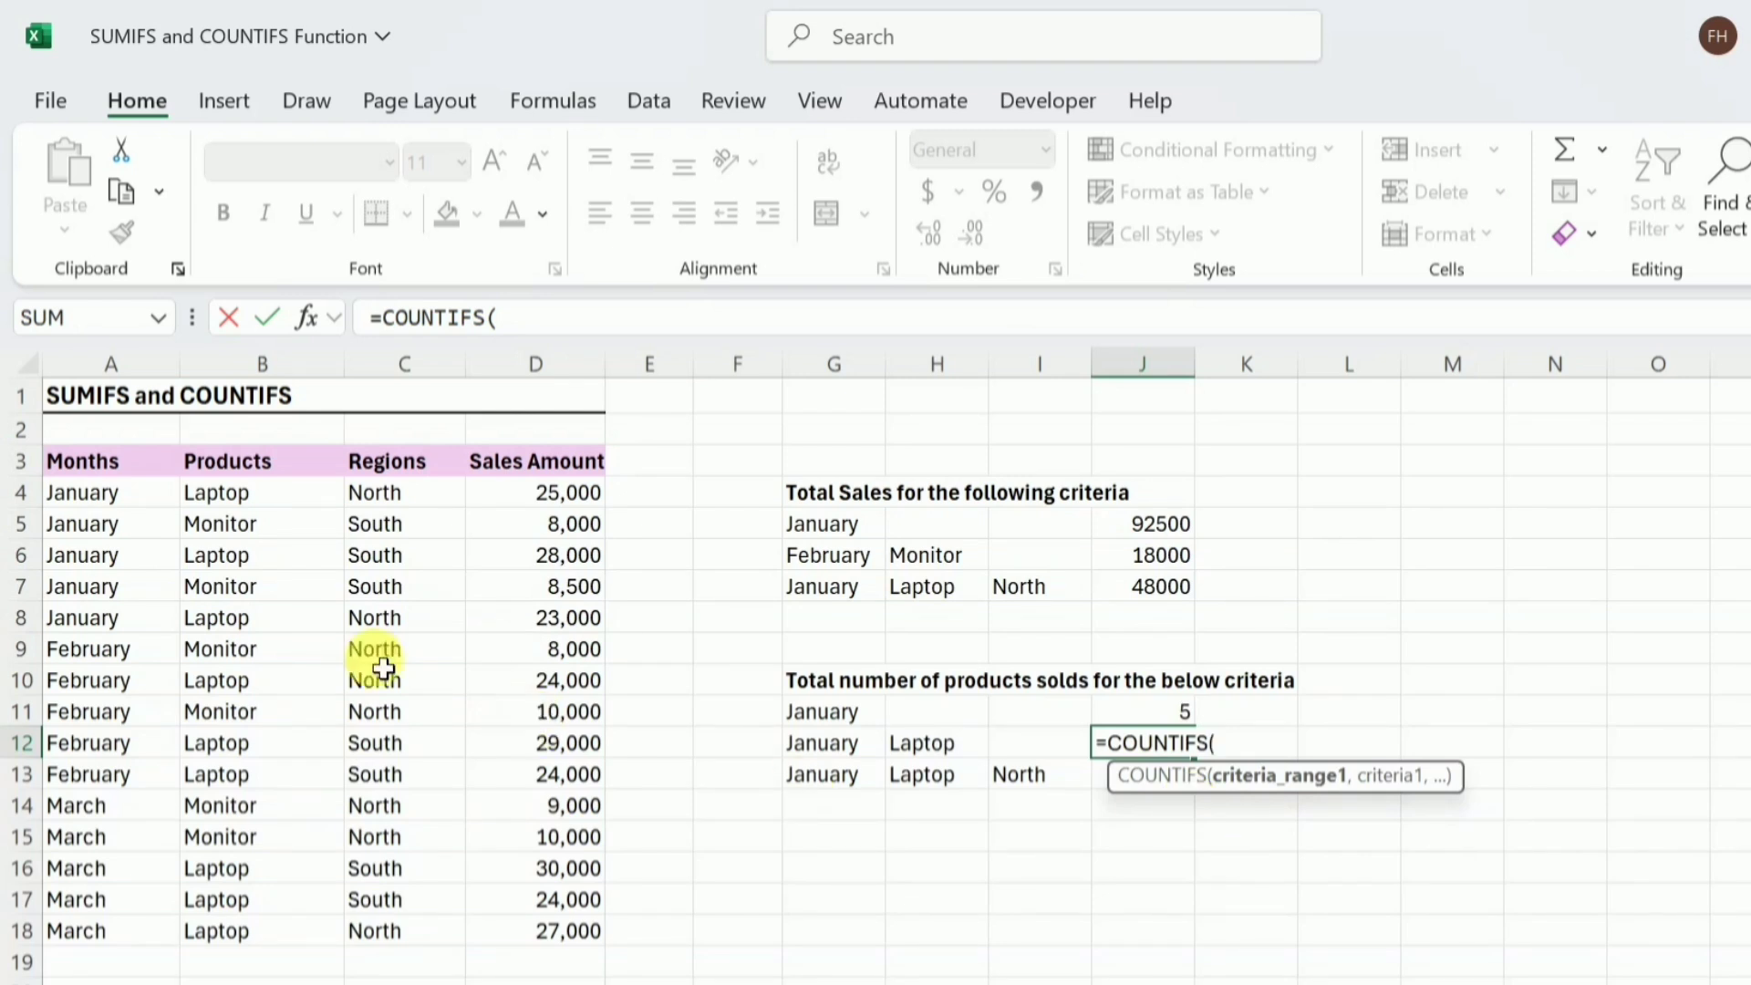
{"action": "left_click", "coordinate": [144, 499]}
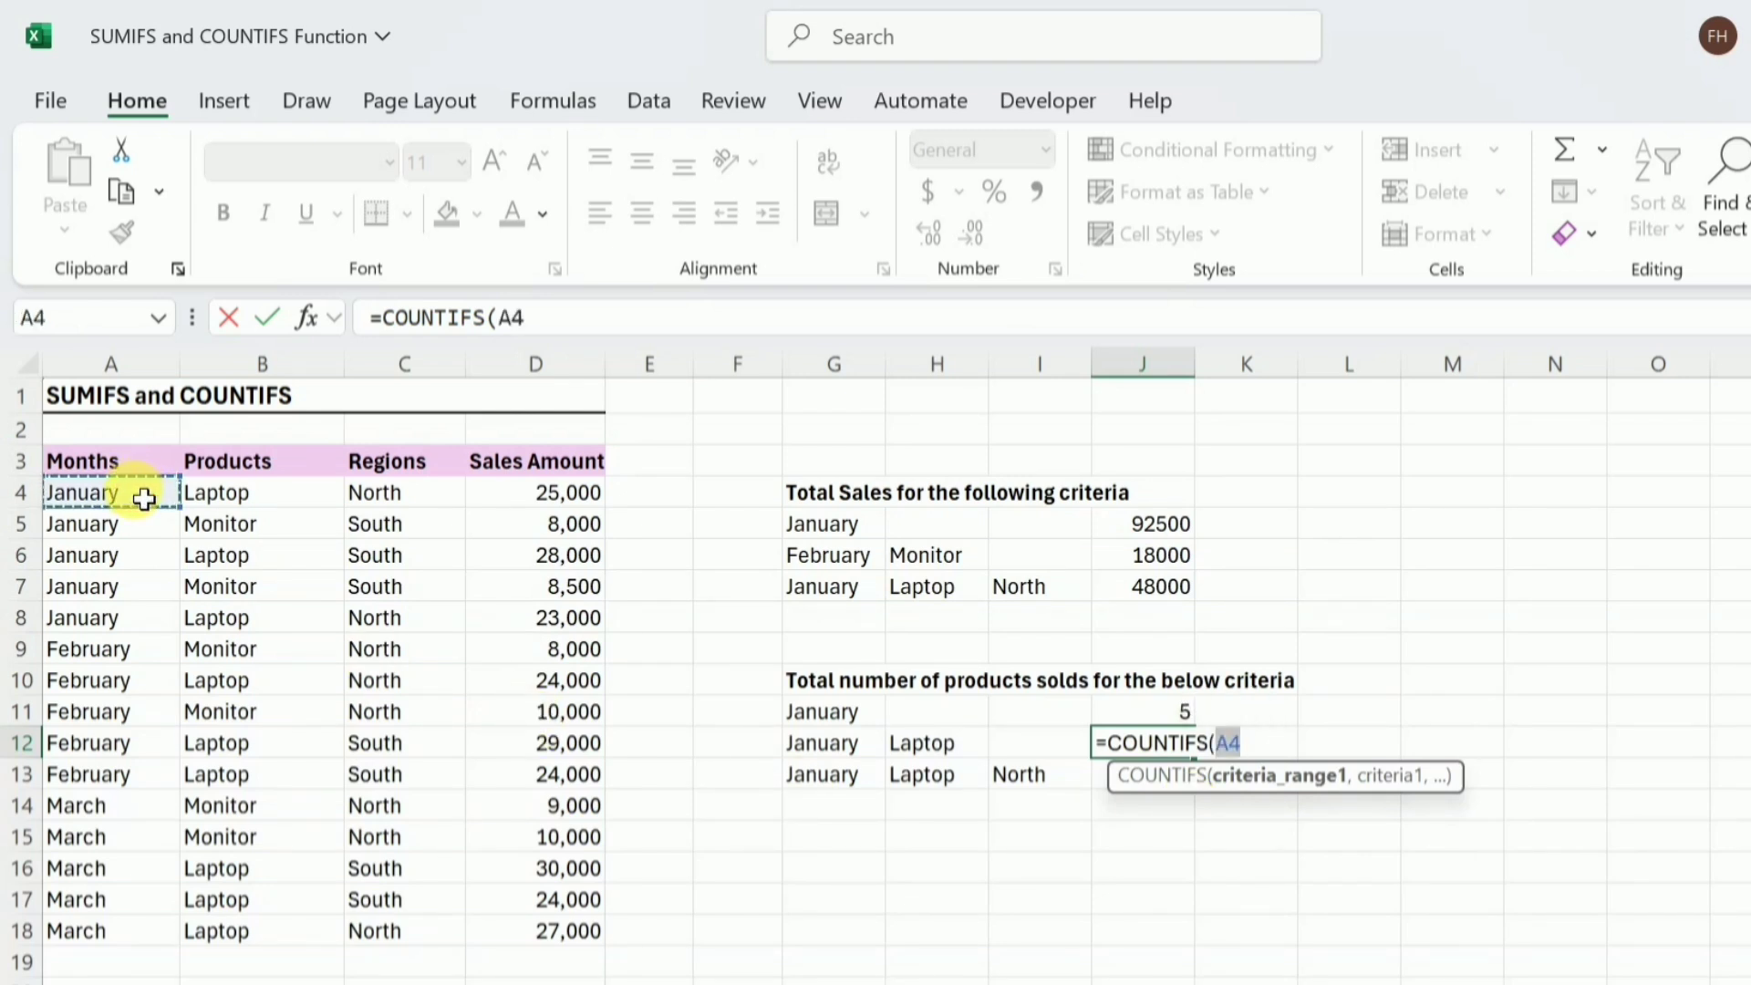
{"action": "key", "text": "ctrl+shift+Down"}
{"action": "type", "text": ","}
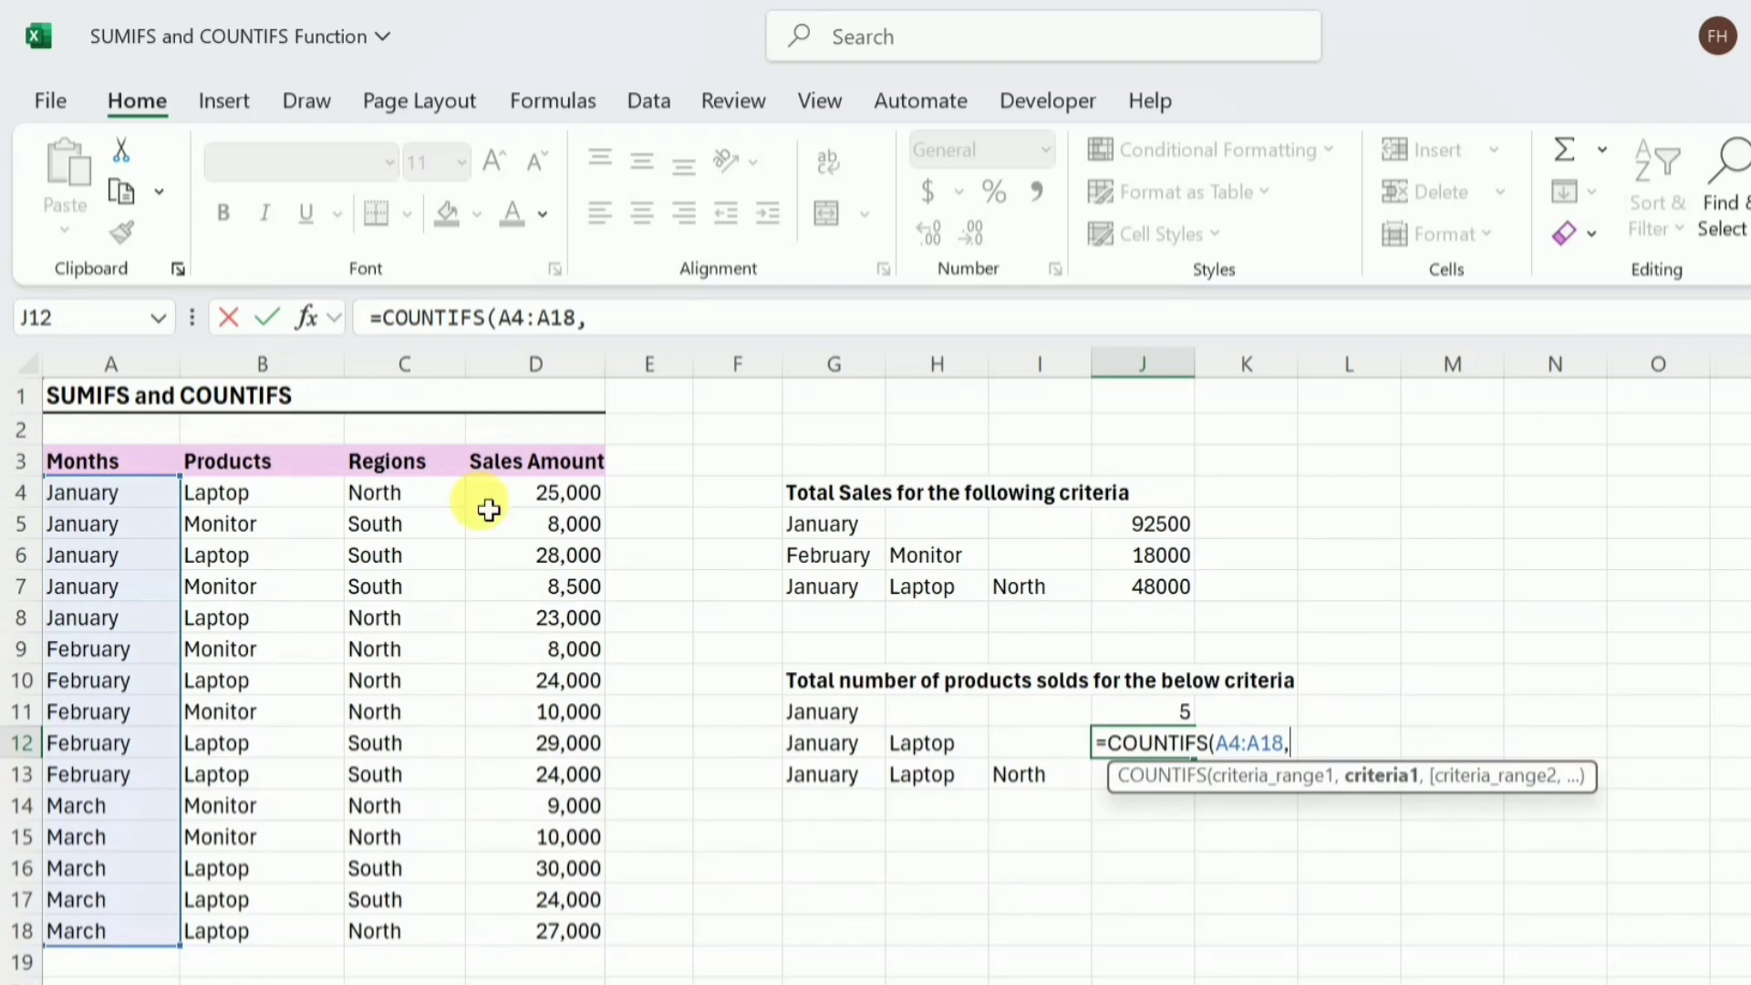
{"action": "left_click", "coordinate": [826, 757]}
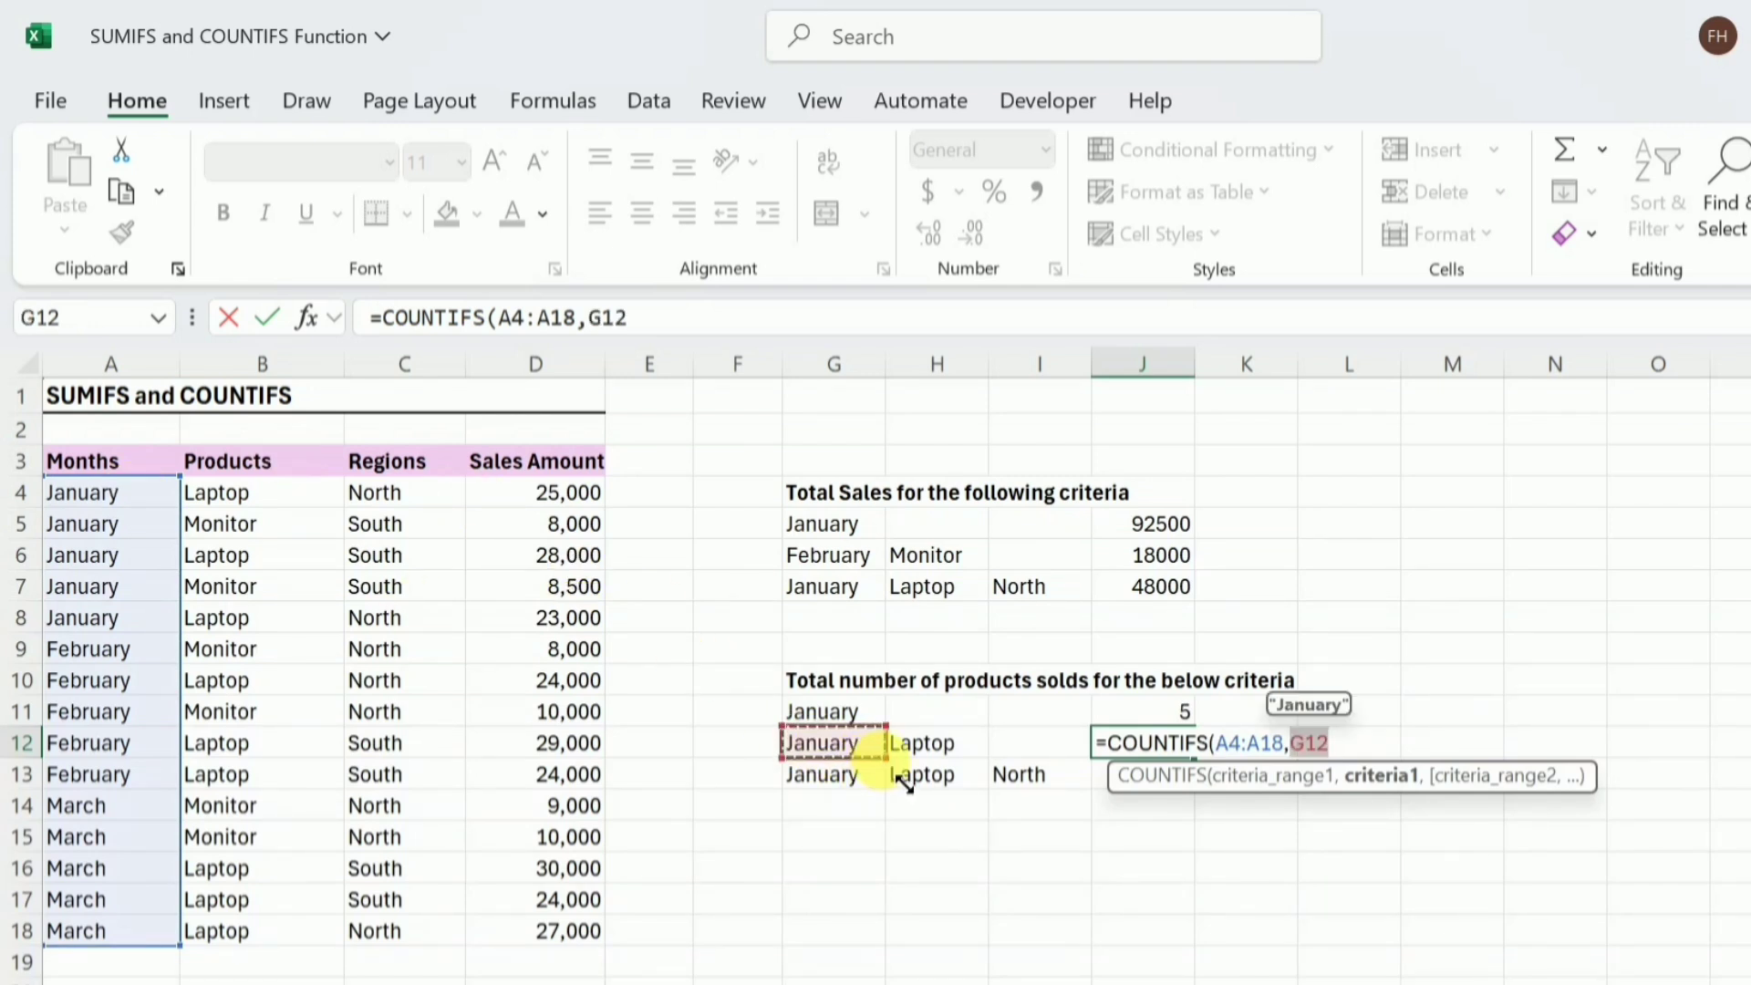
{"action": "type", "text": ","}
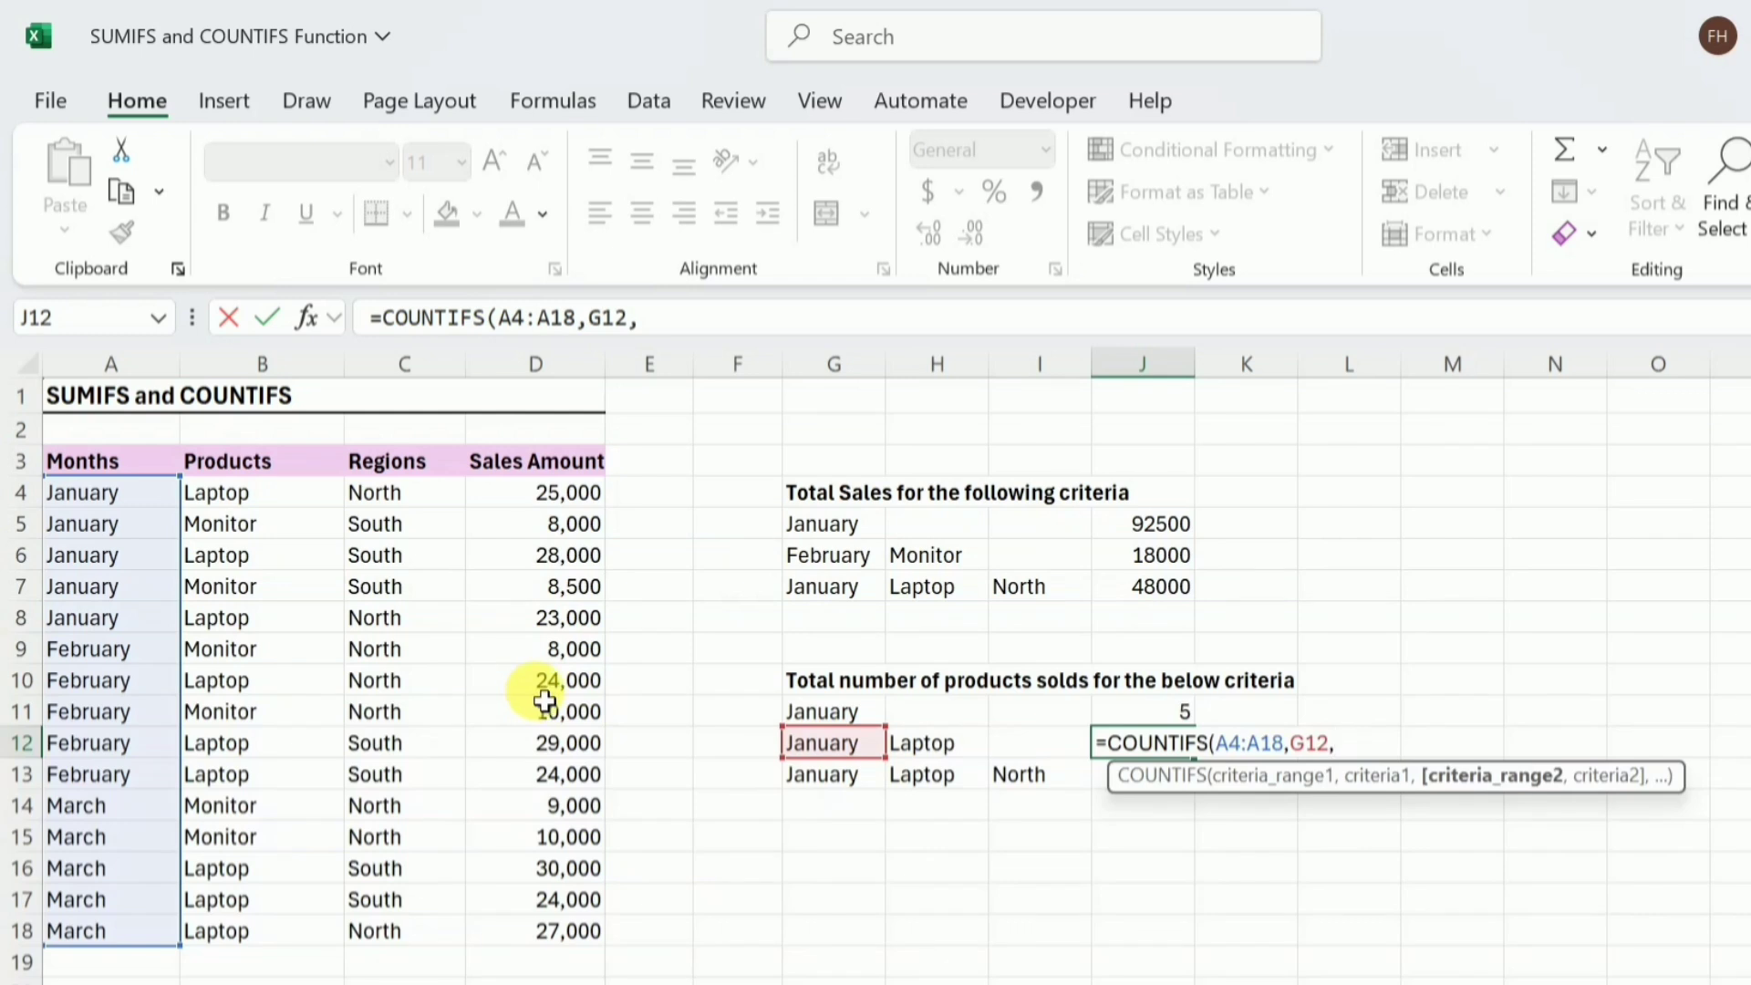
Finish J12's COUNTIFS by matching the products B4:B18 against H12
{"action": "left_click", "coordinate": [298, 506]}
{"action": "key", "text": "ctrl+shift+Down"}
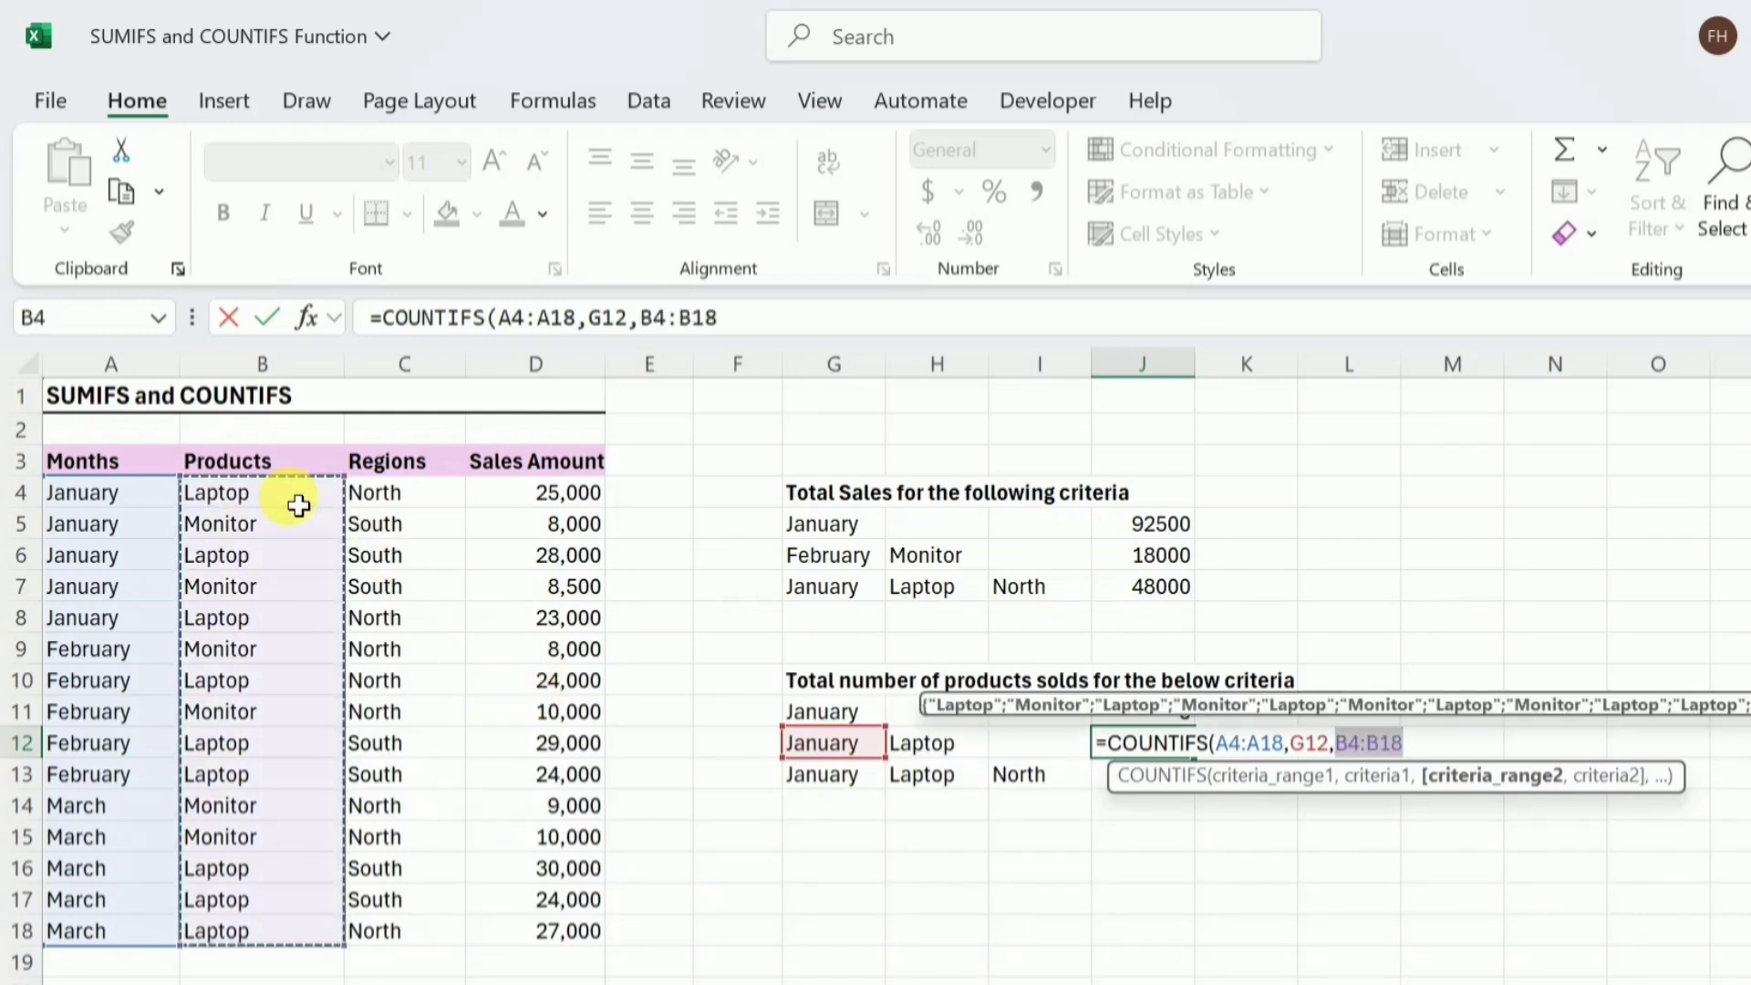
{"action": "type", "text": ","}
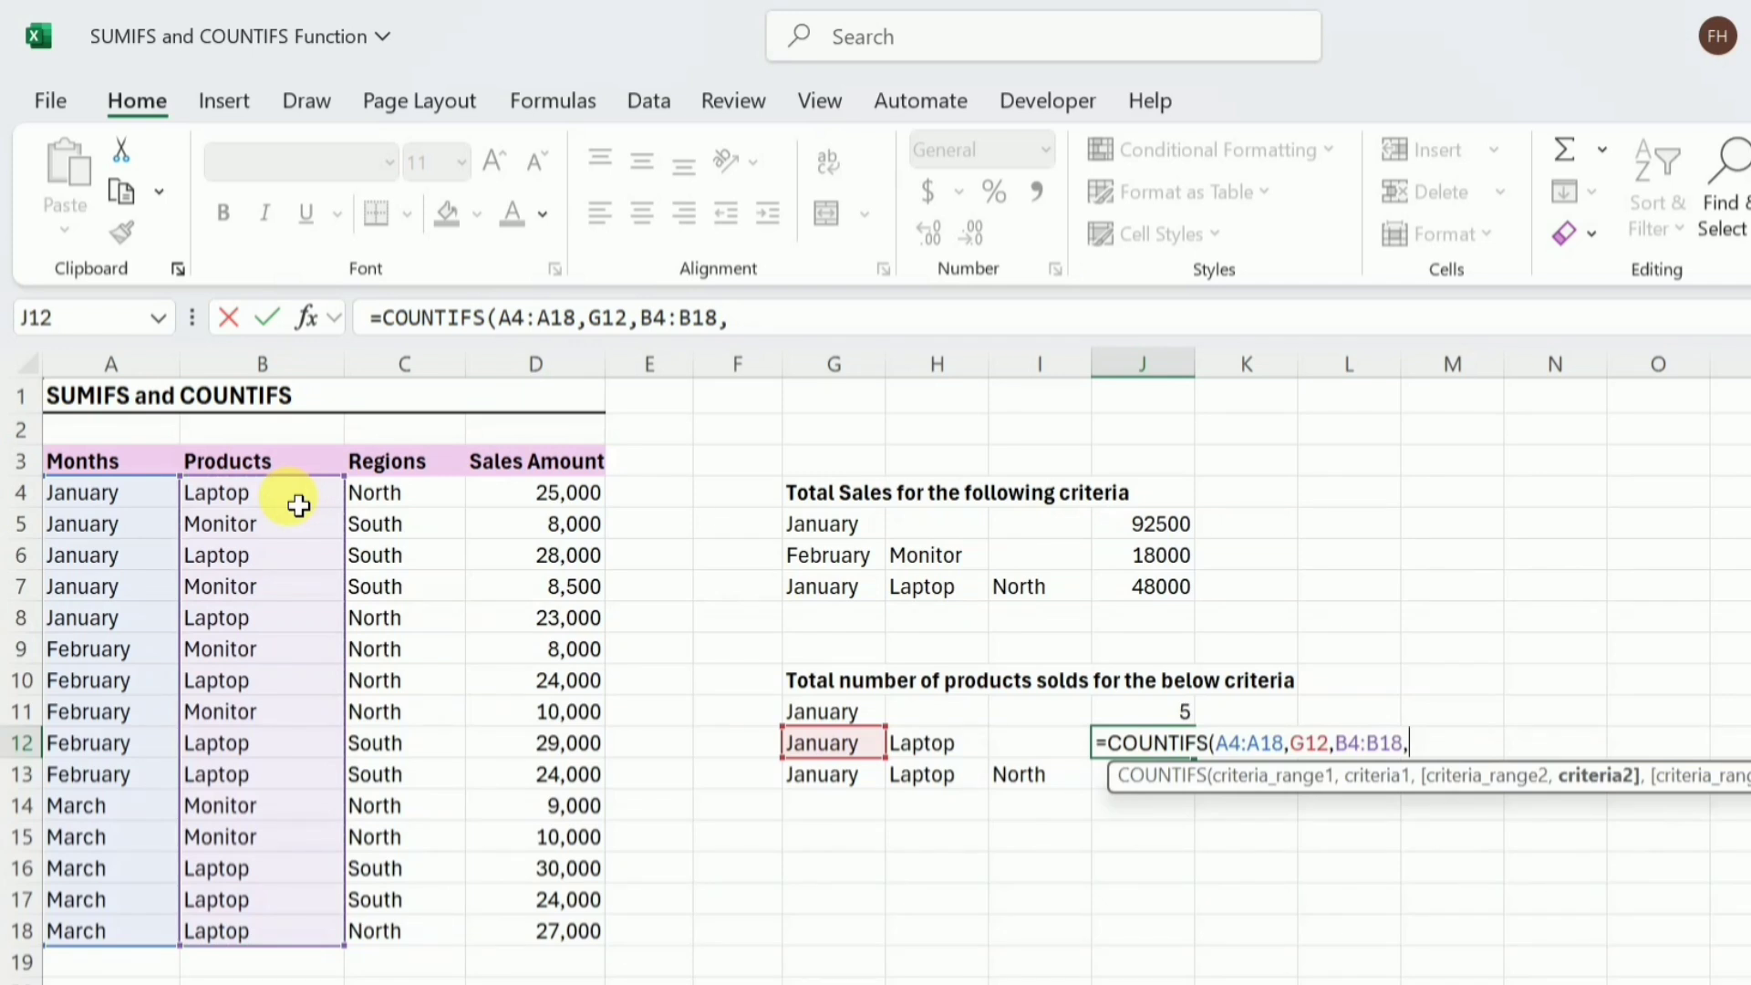
{"action": "left_click", "coordinate": [945, 758]}
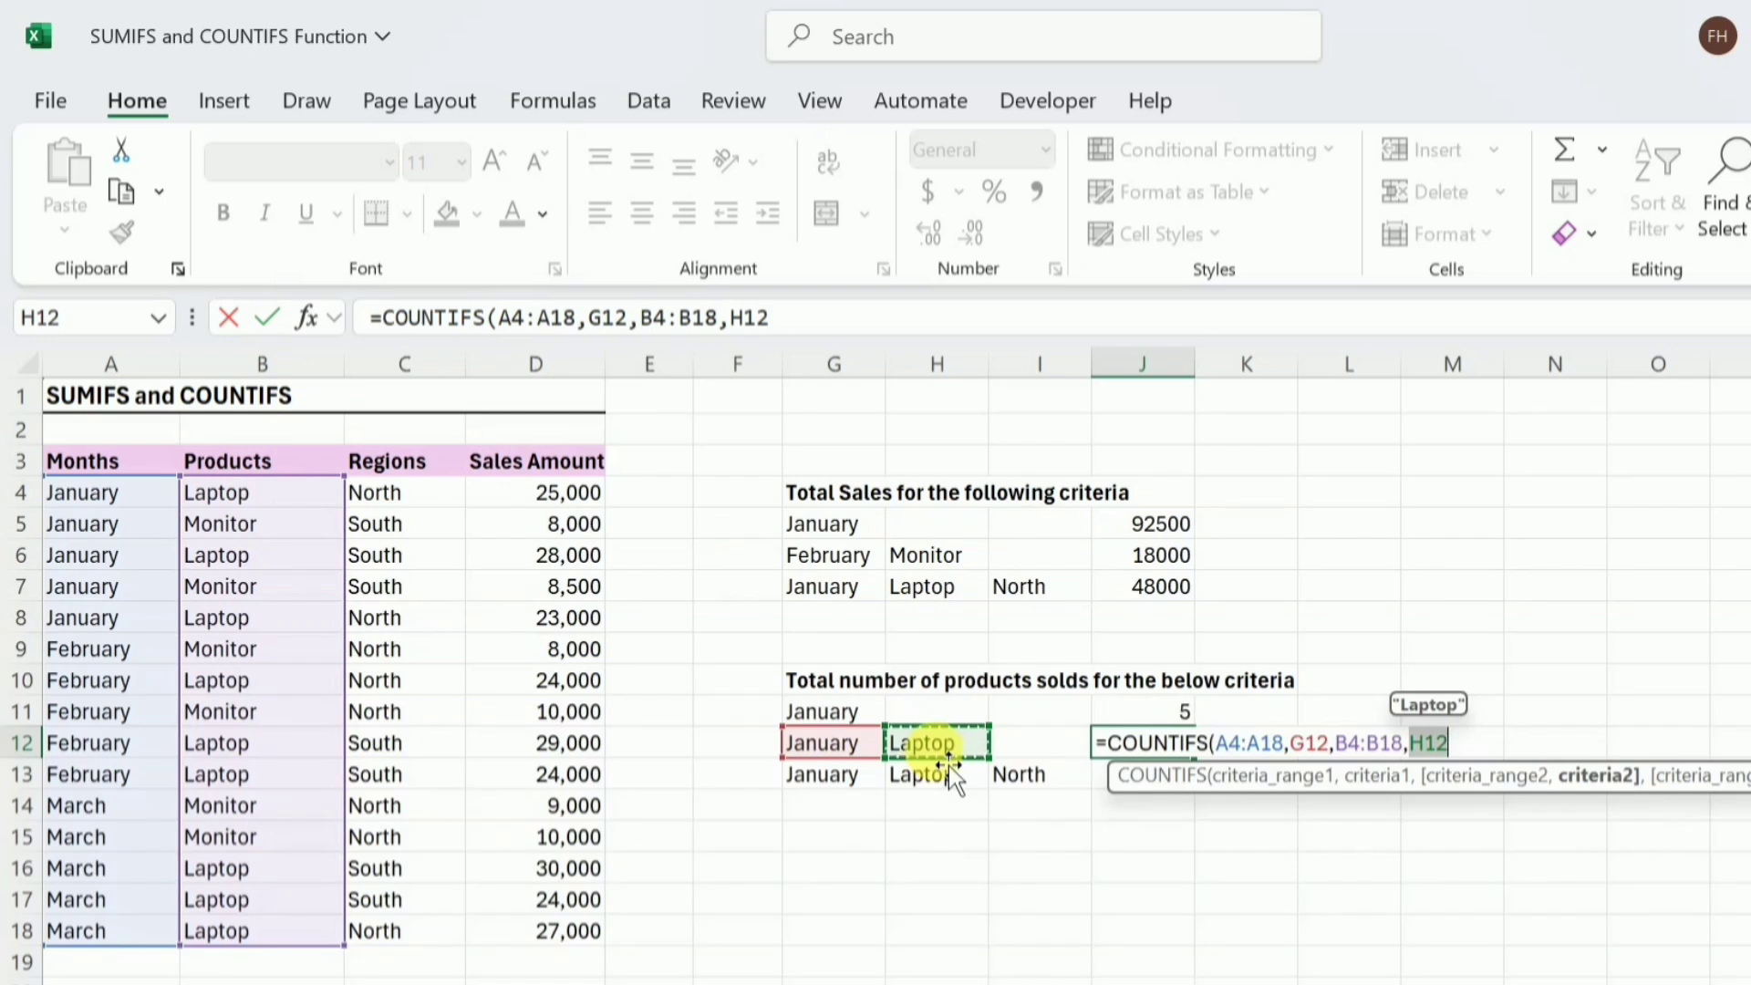
{"action": "type", "text": ")"}
{"action": "key", "text": "Return"}
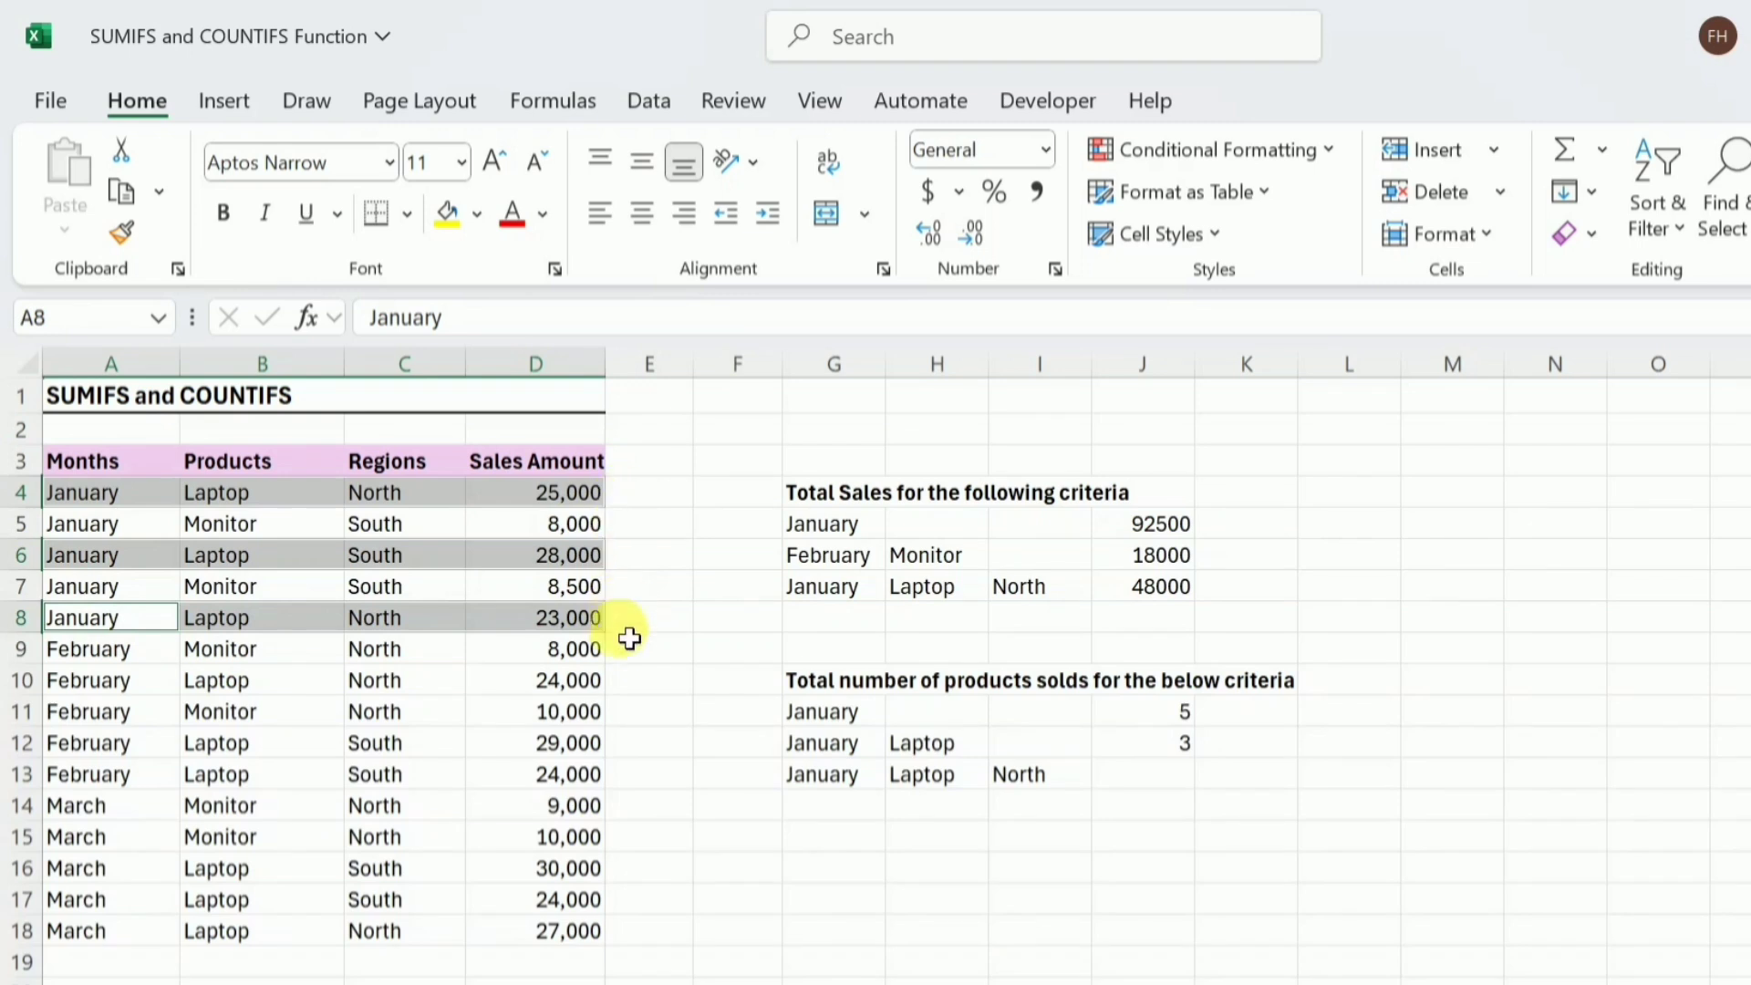
Start a COUNTIFS formula in J13 with the month condition, matching the range A4:A18 against G13
{"action": "left_click", "coordinate": [1160, 785]}
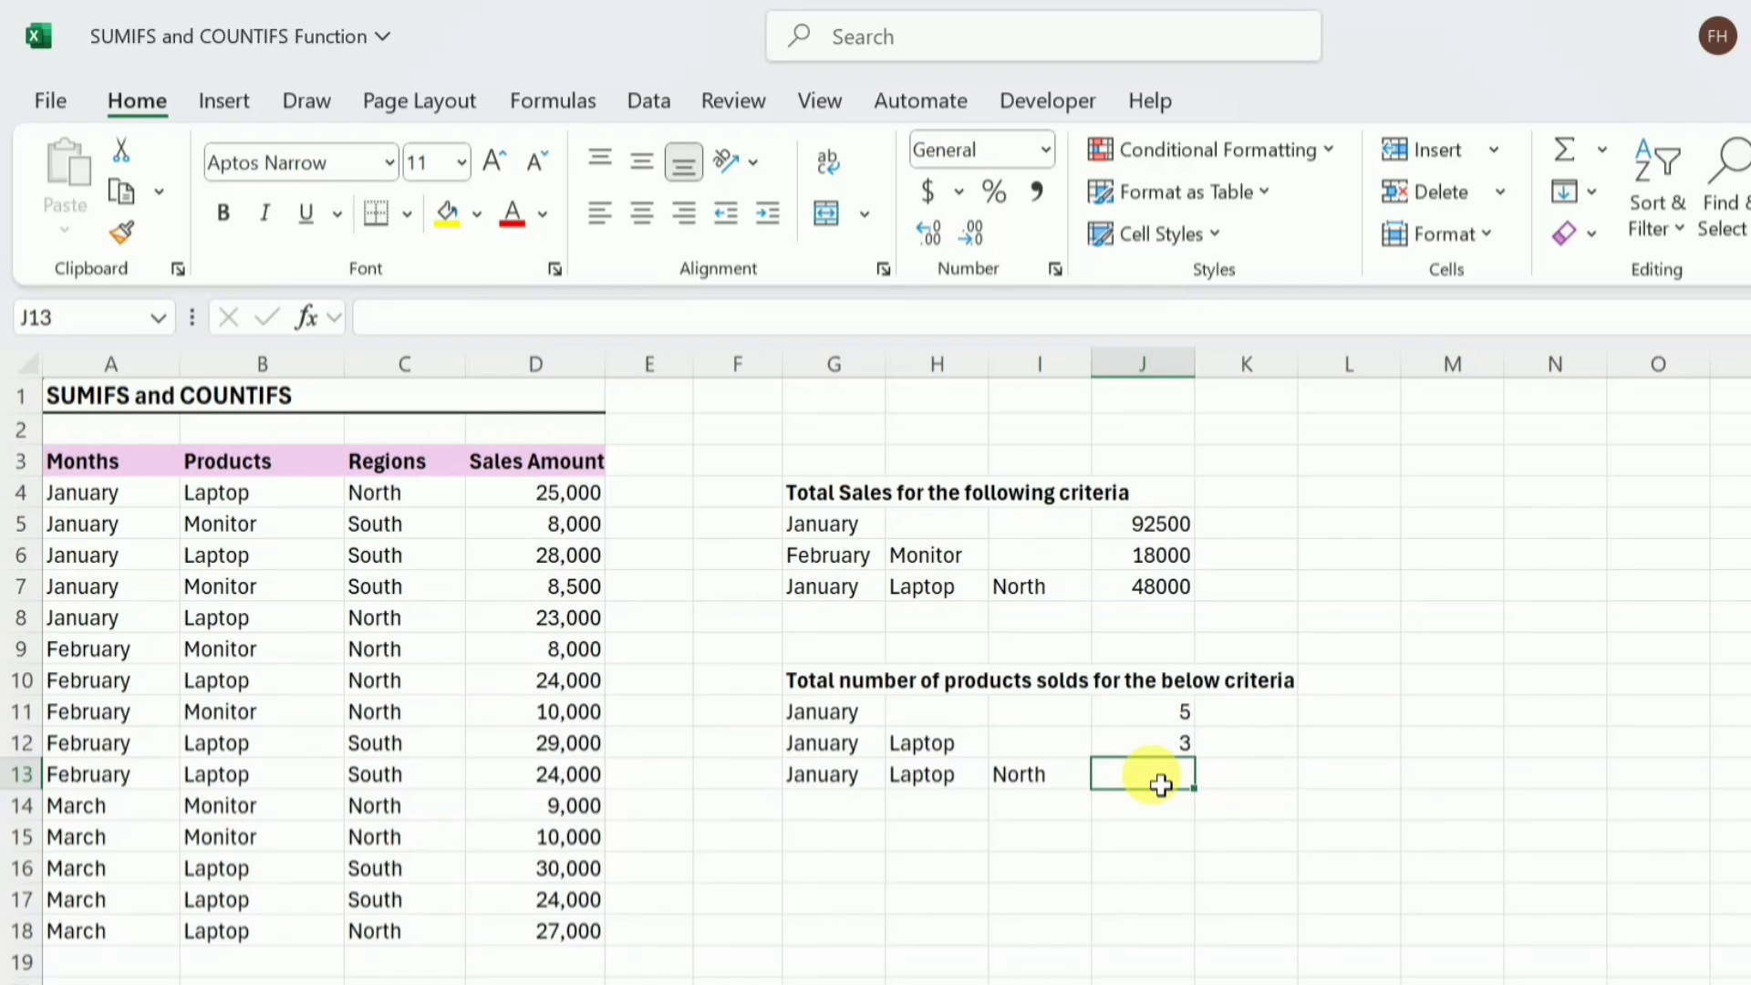
{"action": "type", "text": "="}
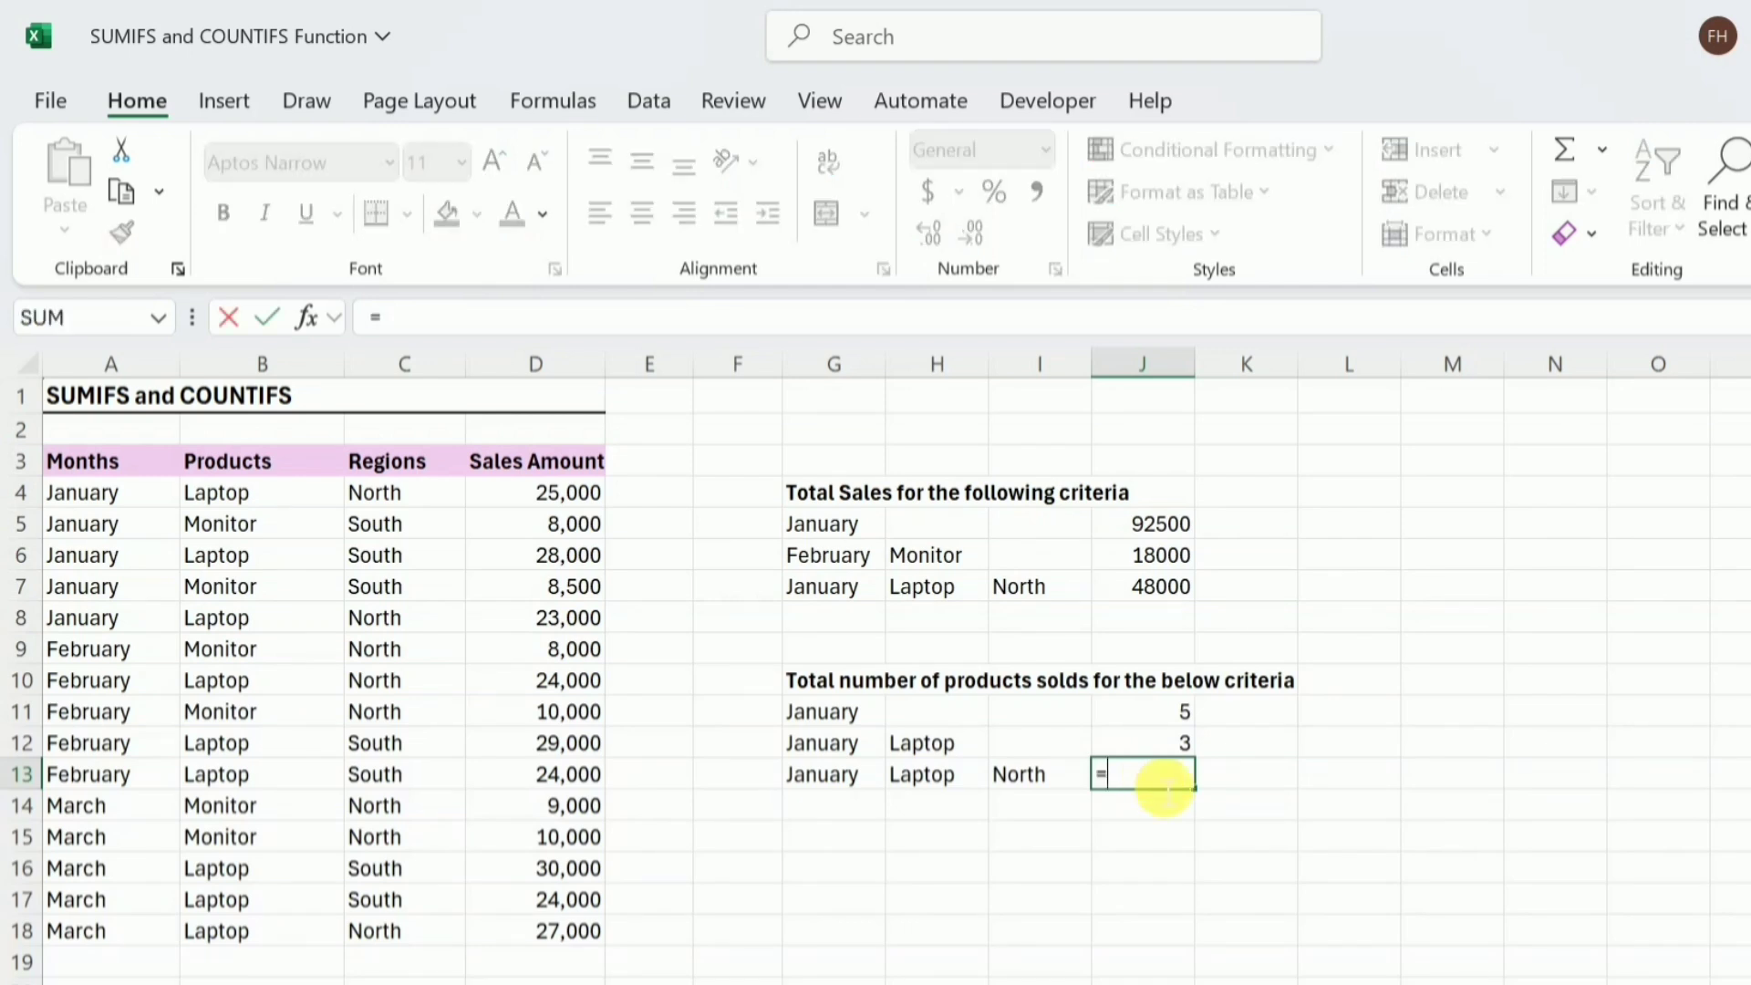
{"action": "type", "text": "coun"}
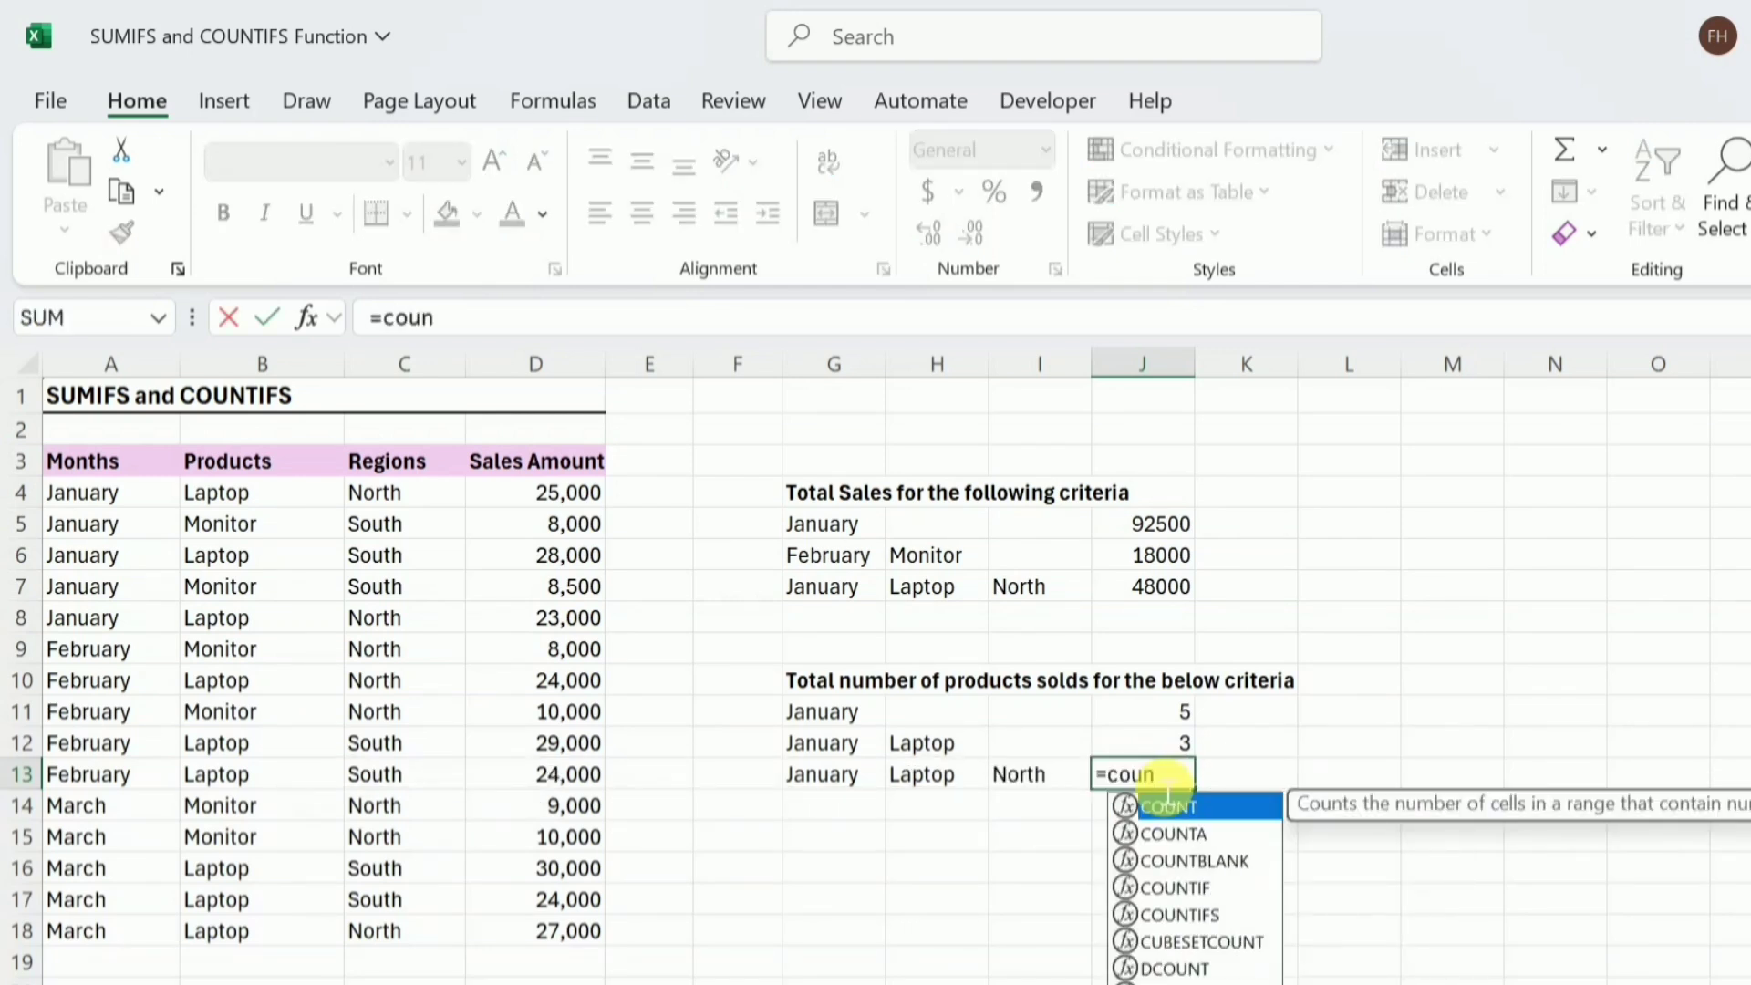
{"action": "type", "text": "tif"}
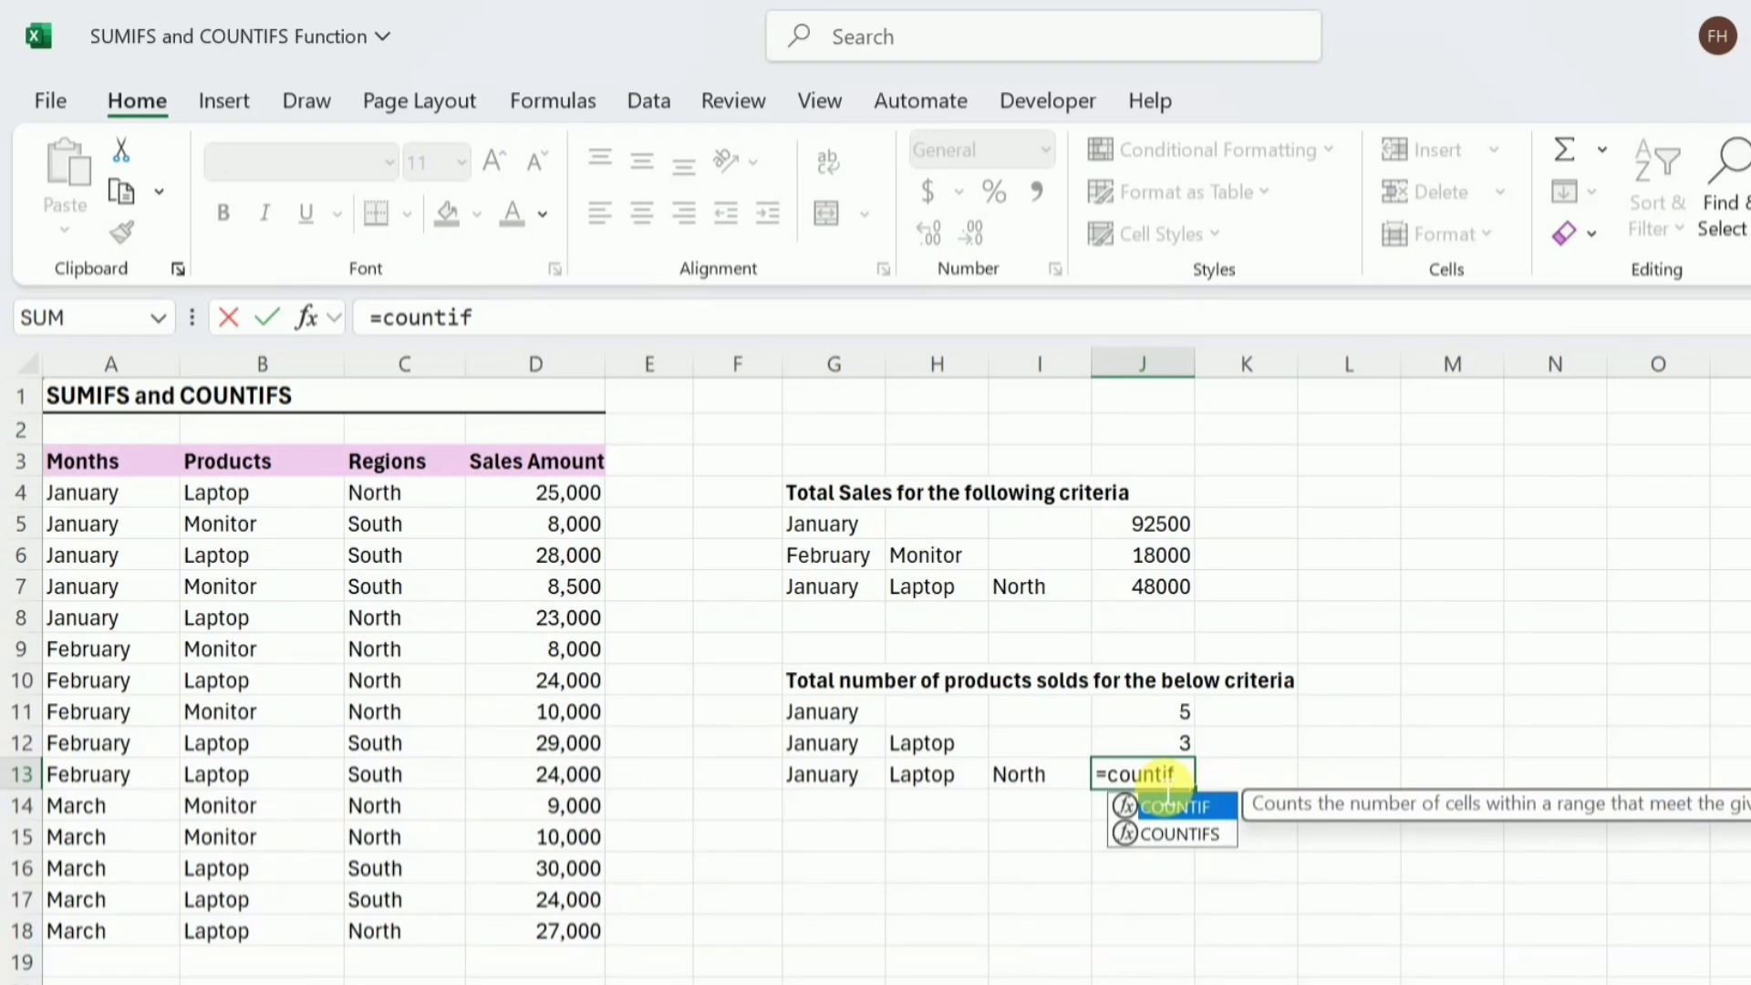
{"action": "type", "text": "s"}
{"action": "key", "text": "Tab"}
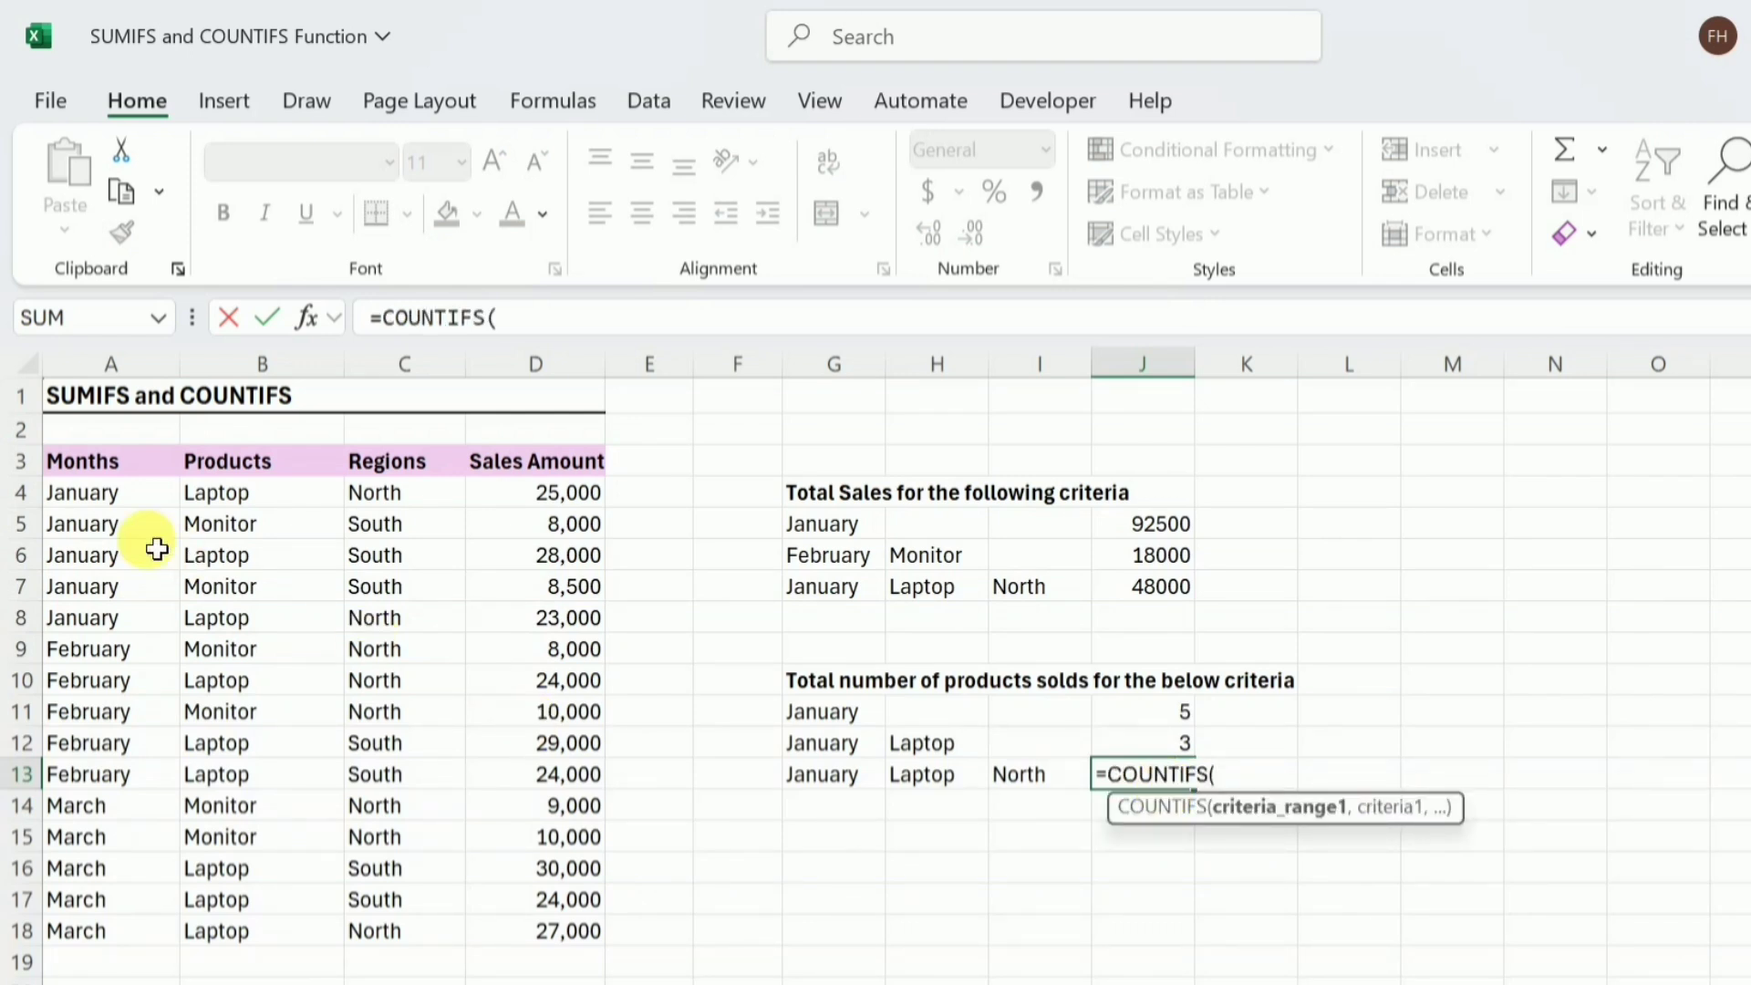
{"action": "left_click", "coordinate": [144, 500]}
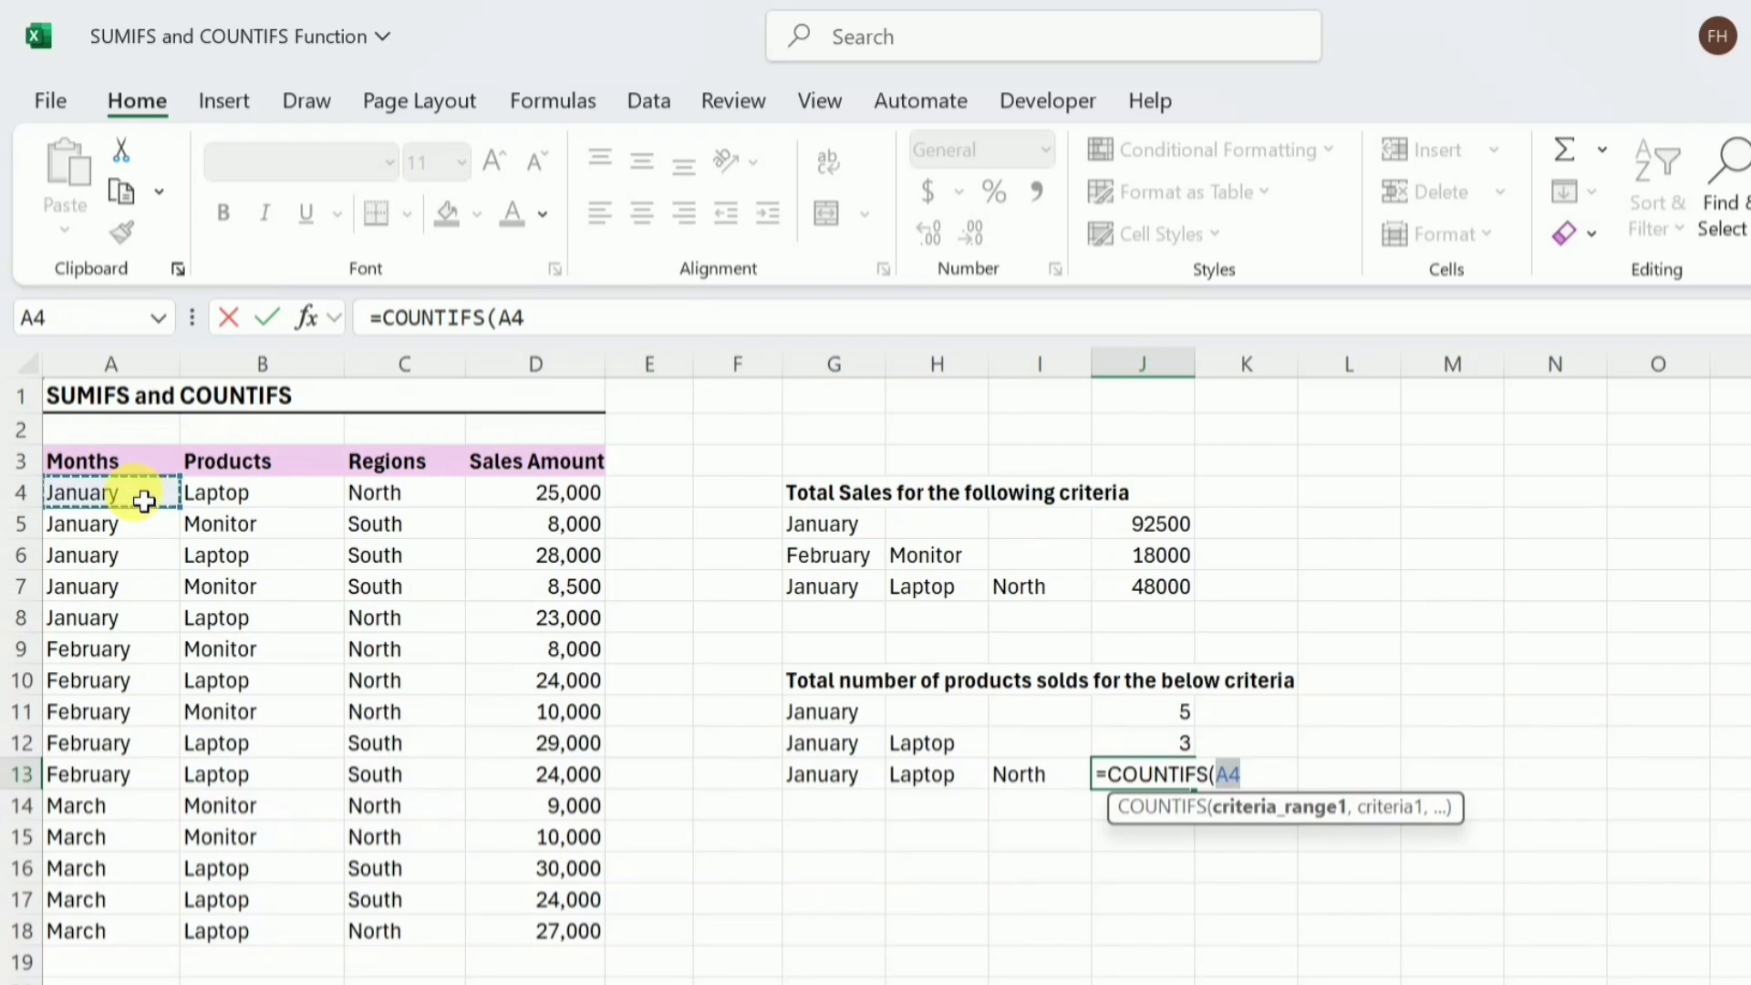
{"action": "key", "text": "ctrl+shift+Down"}
{"action": "type", "text": ","}
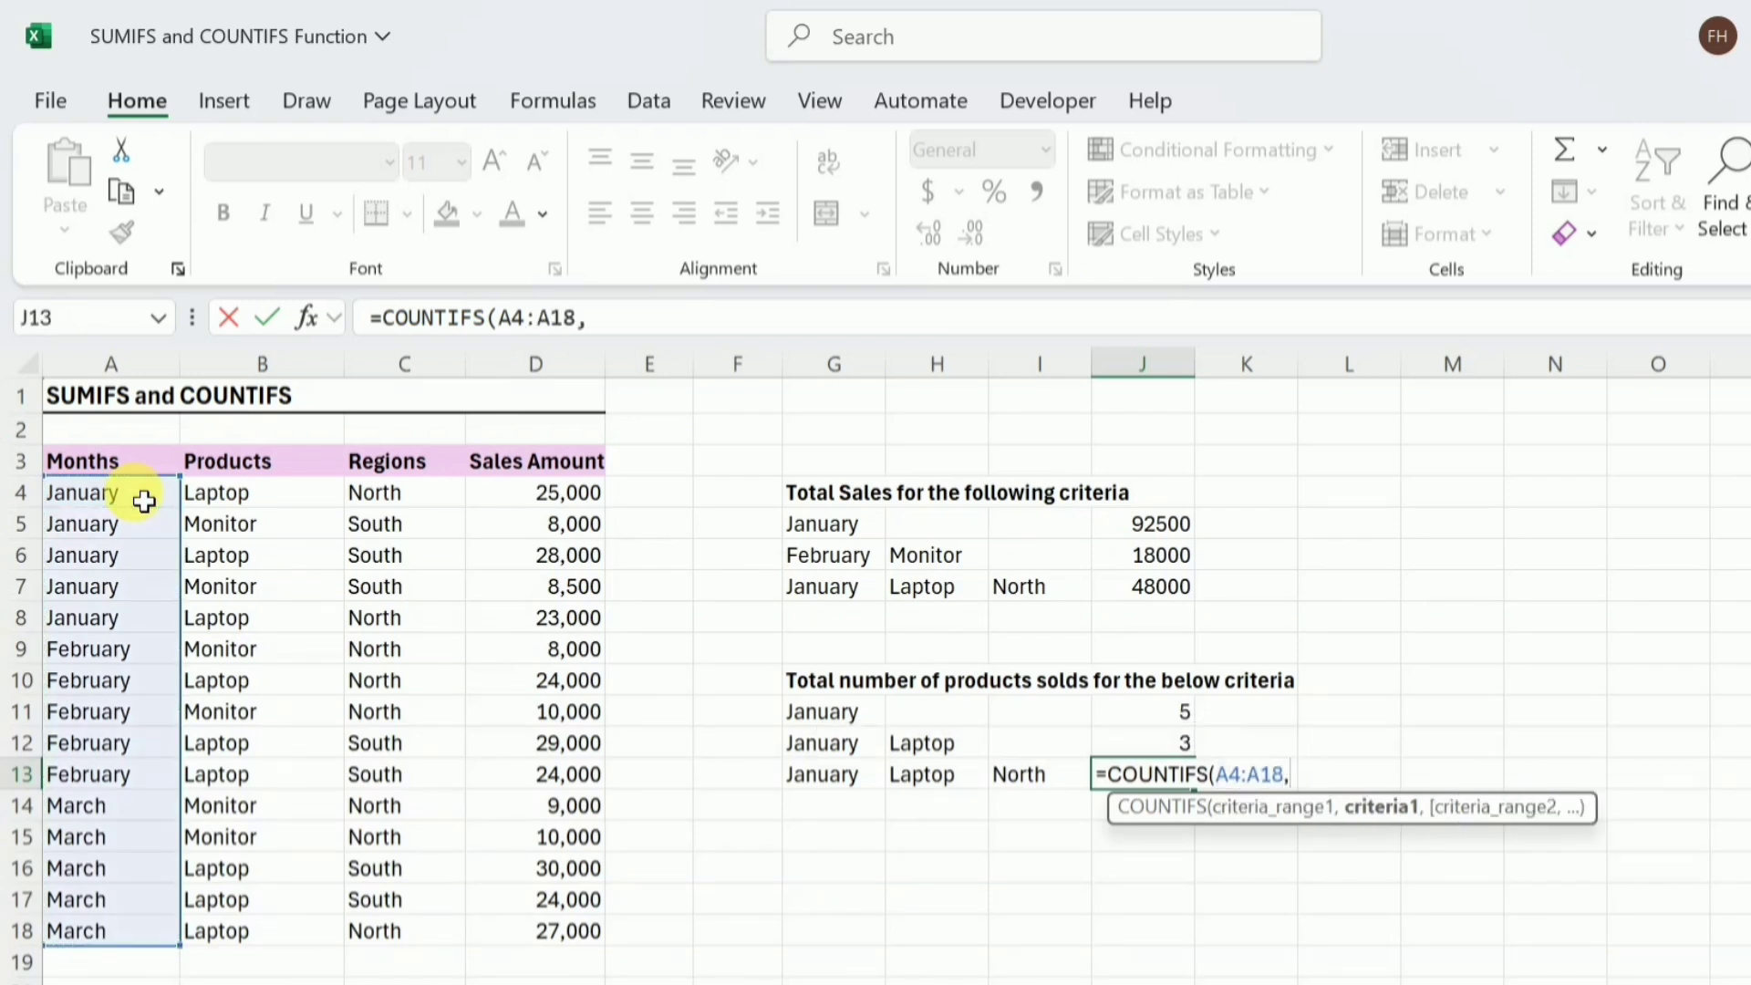
{"action": "left_click", "coordinate": [824, 784]}
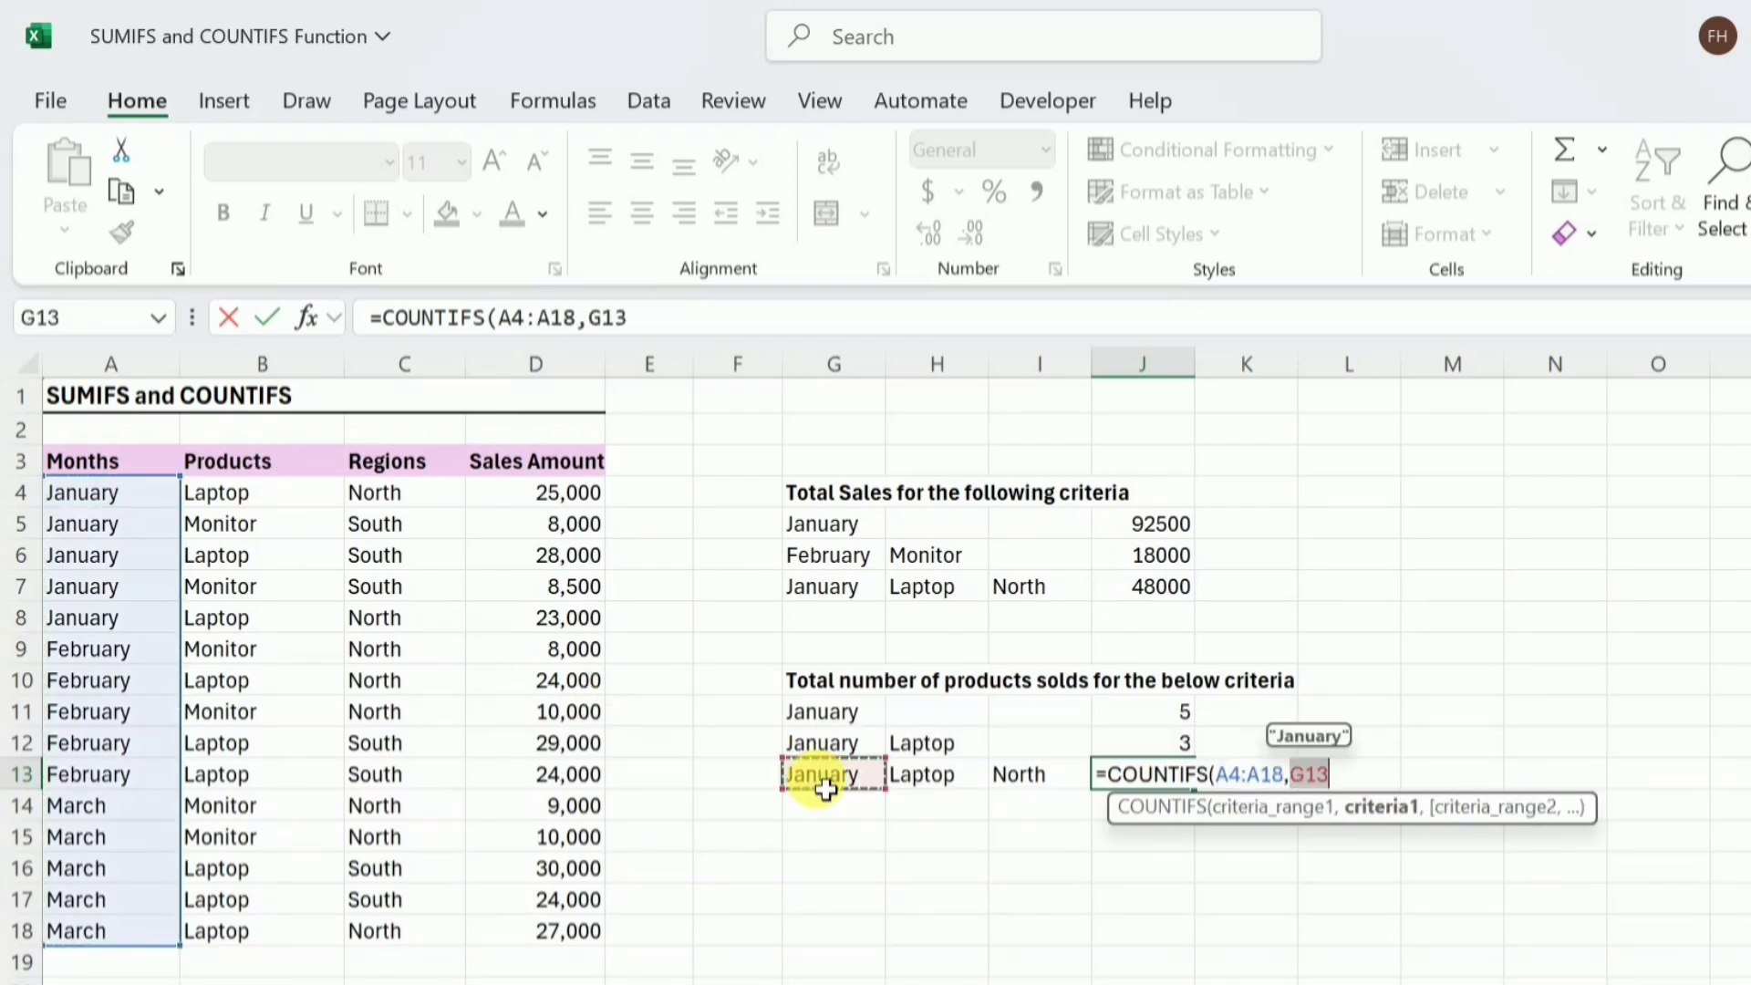
{"action": "type", "text": ","}
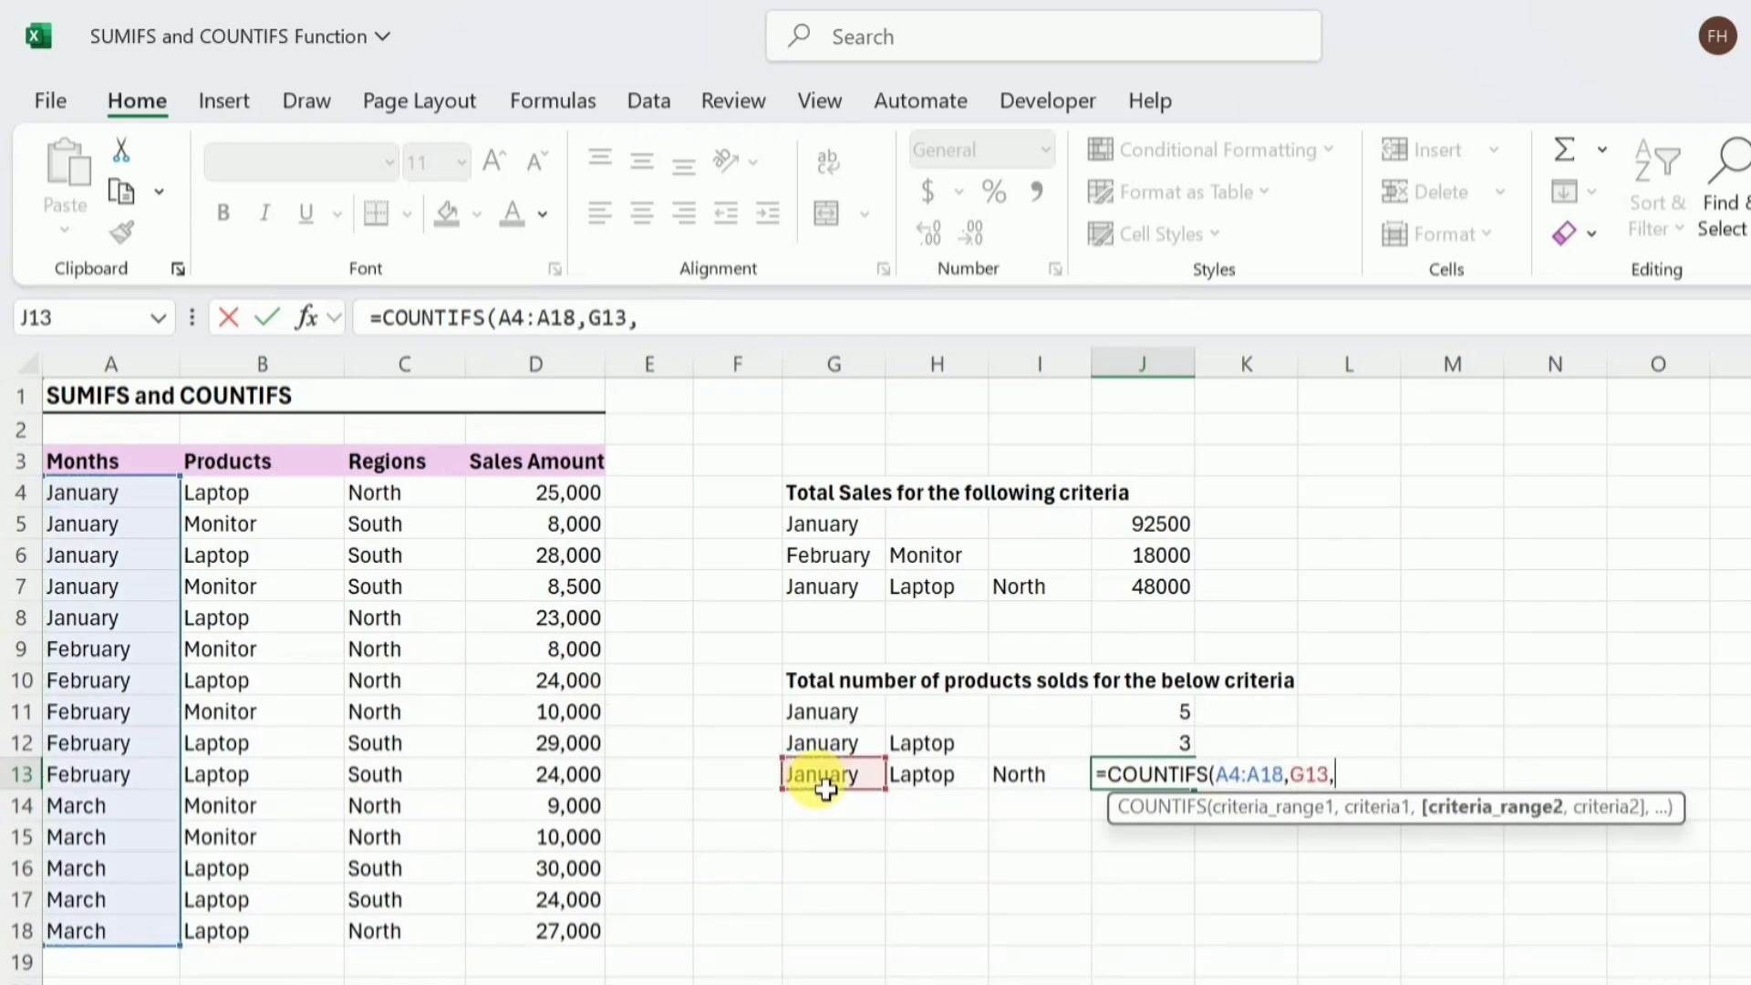
Add the product condition to J13's COUNTIFS, matching the range B4:B18 against H13
{"action": "left_click", "coordinate": [273, 500]}
{"action": "key", "text": "ctrl+shift+Down"}
{"action": "type", "text": ","}
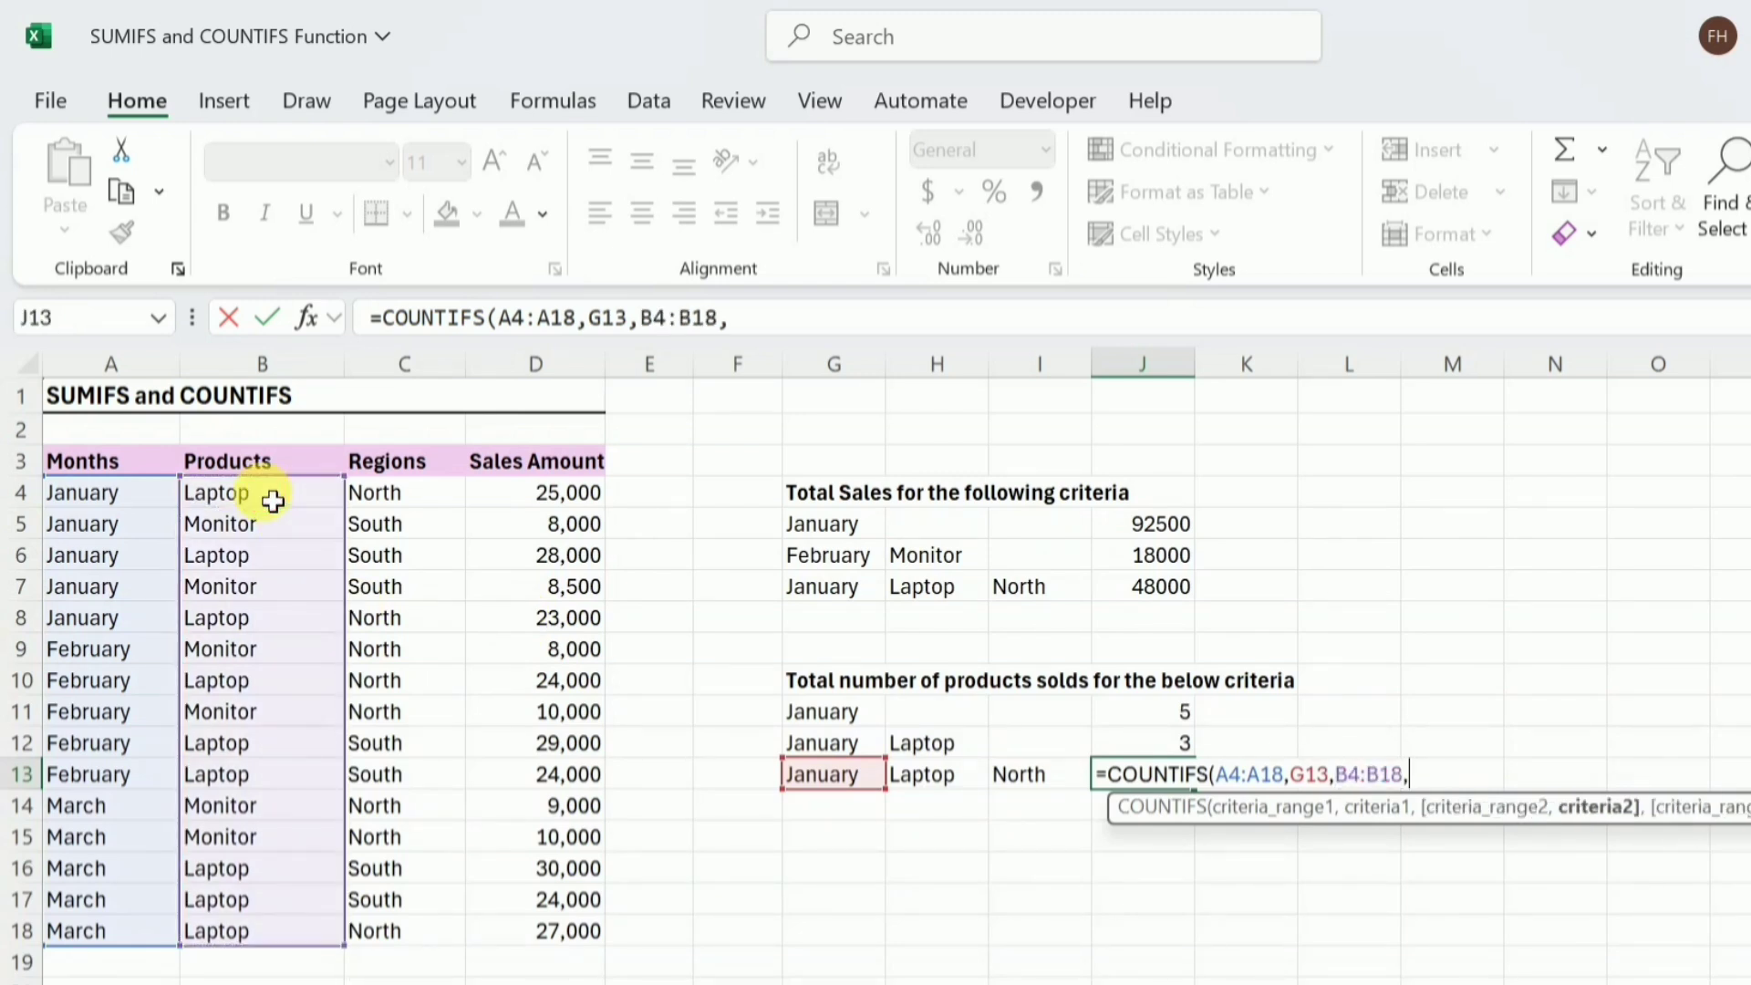
{"action": "left_click", "coordinate": [926, 783]}
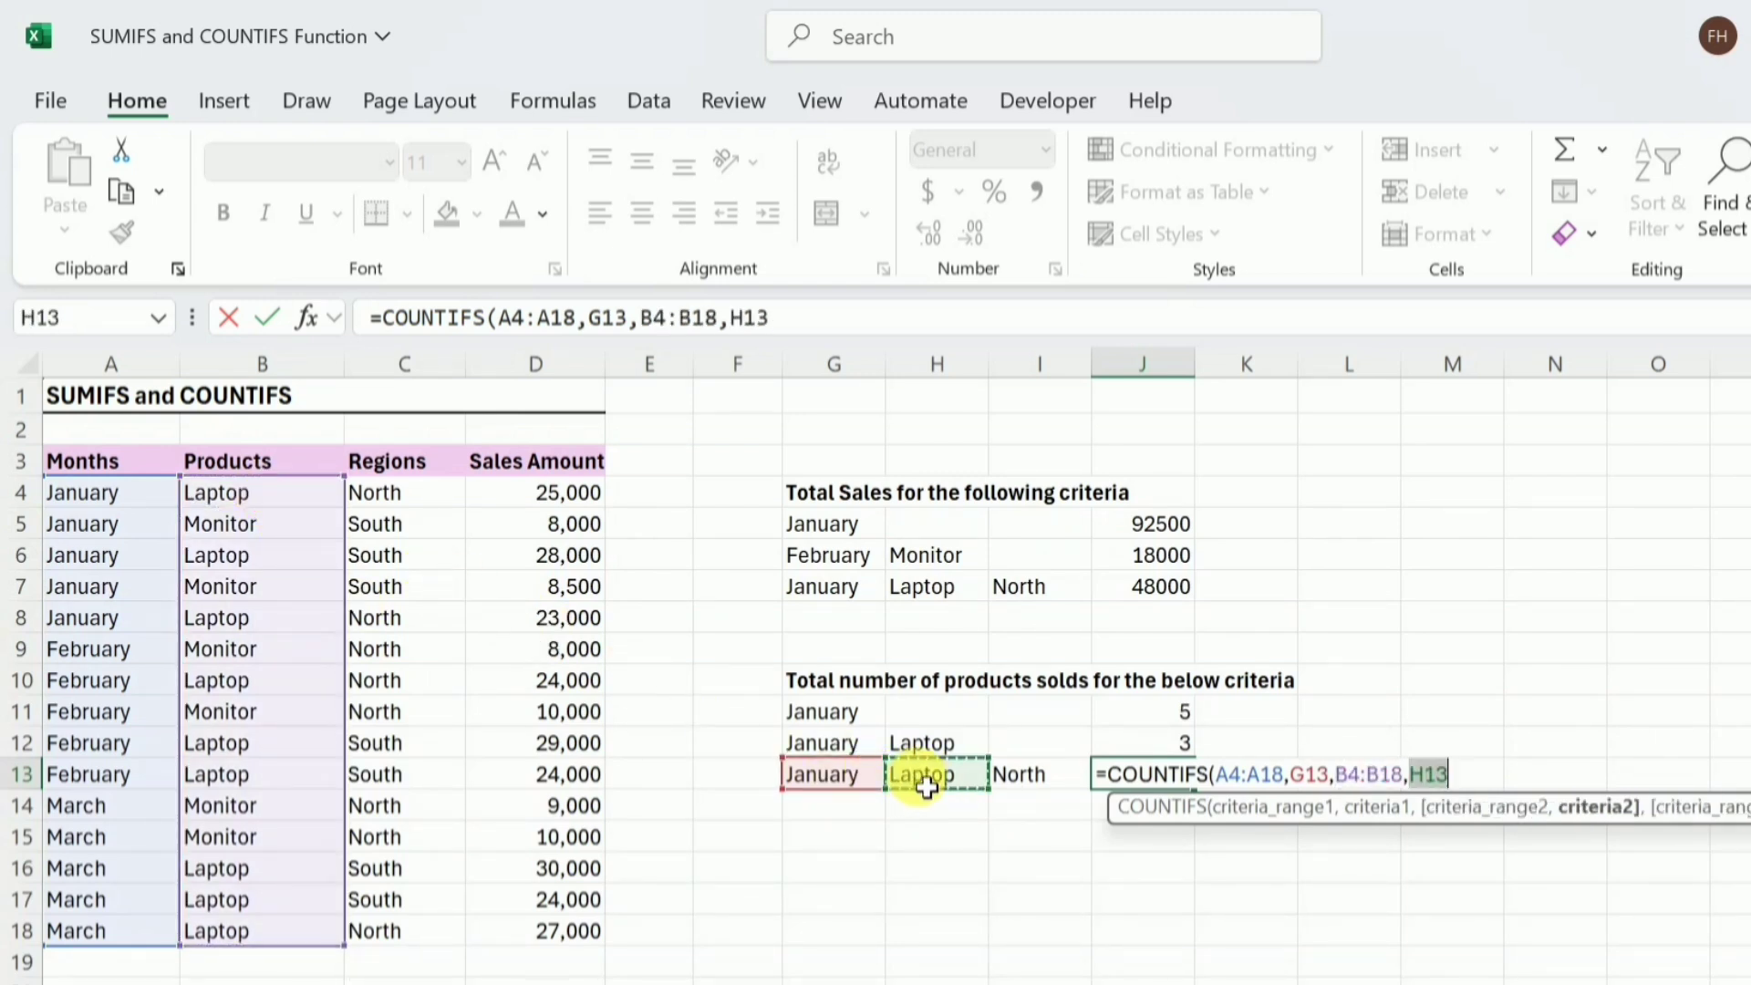
{"action": "type", "text": ","}
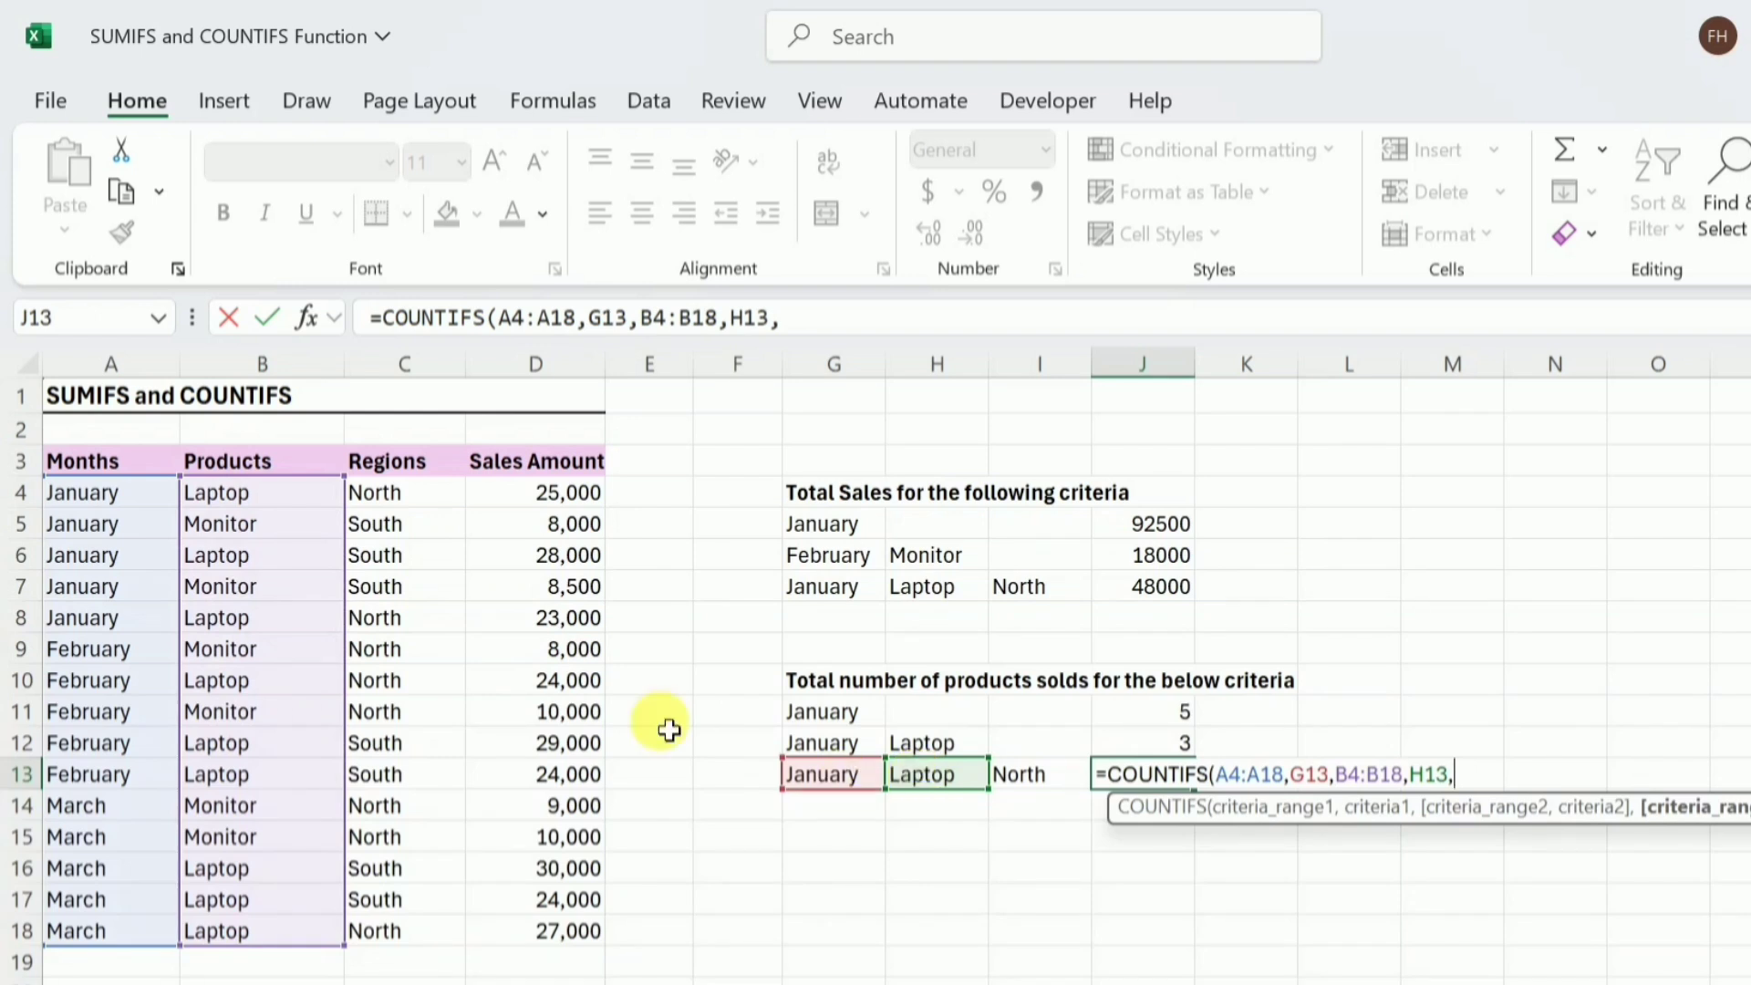
Complete J13's COUNTIFS with the region condition, matching C4:C18 against I13, and reselect J13
{"action": "left_click", "coordinate": [412, 496]}
{"action": "key", "text": "ctrl+shift+Down"}
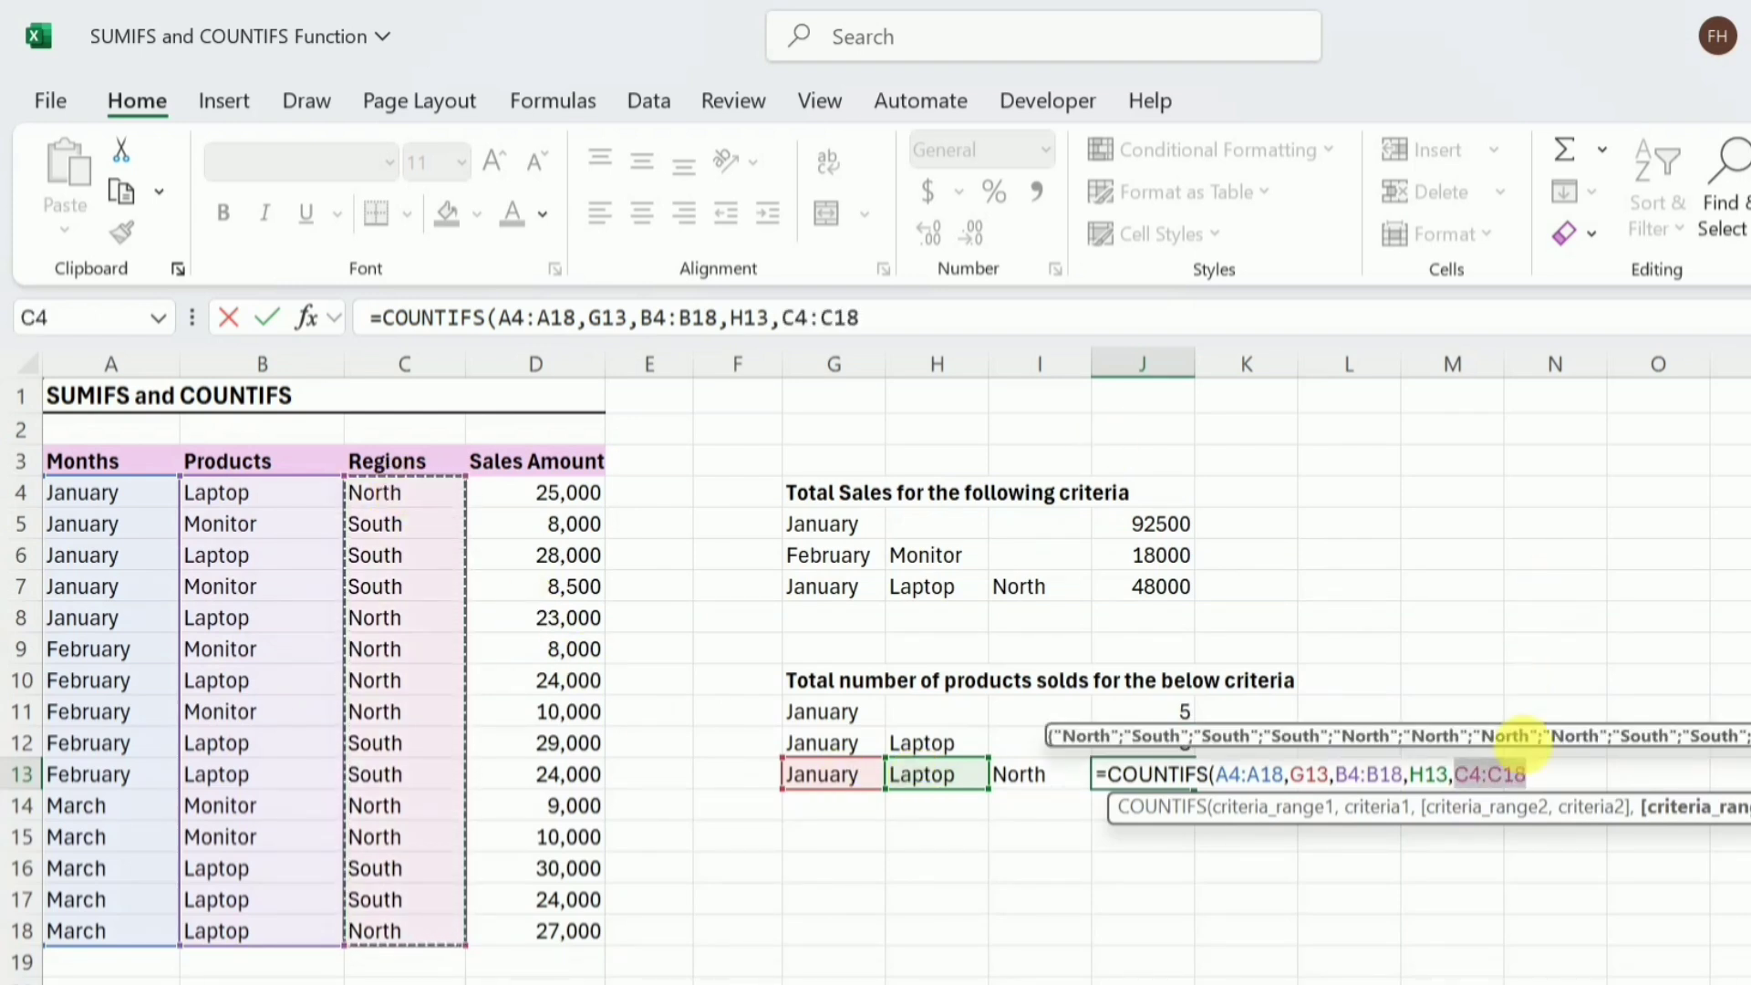
{"action": "left_click", "coordinate": [1550, 777]}
{"action": "type", "text": ","}
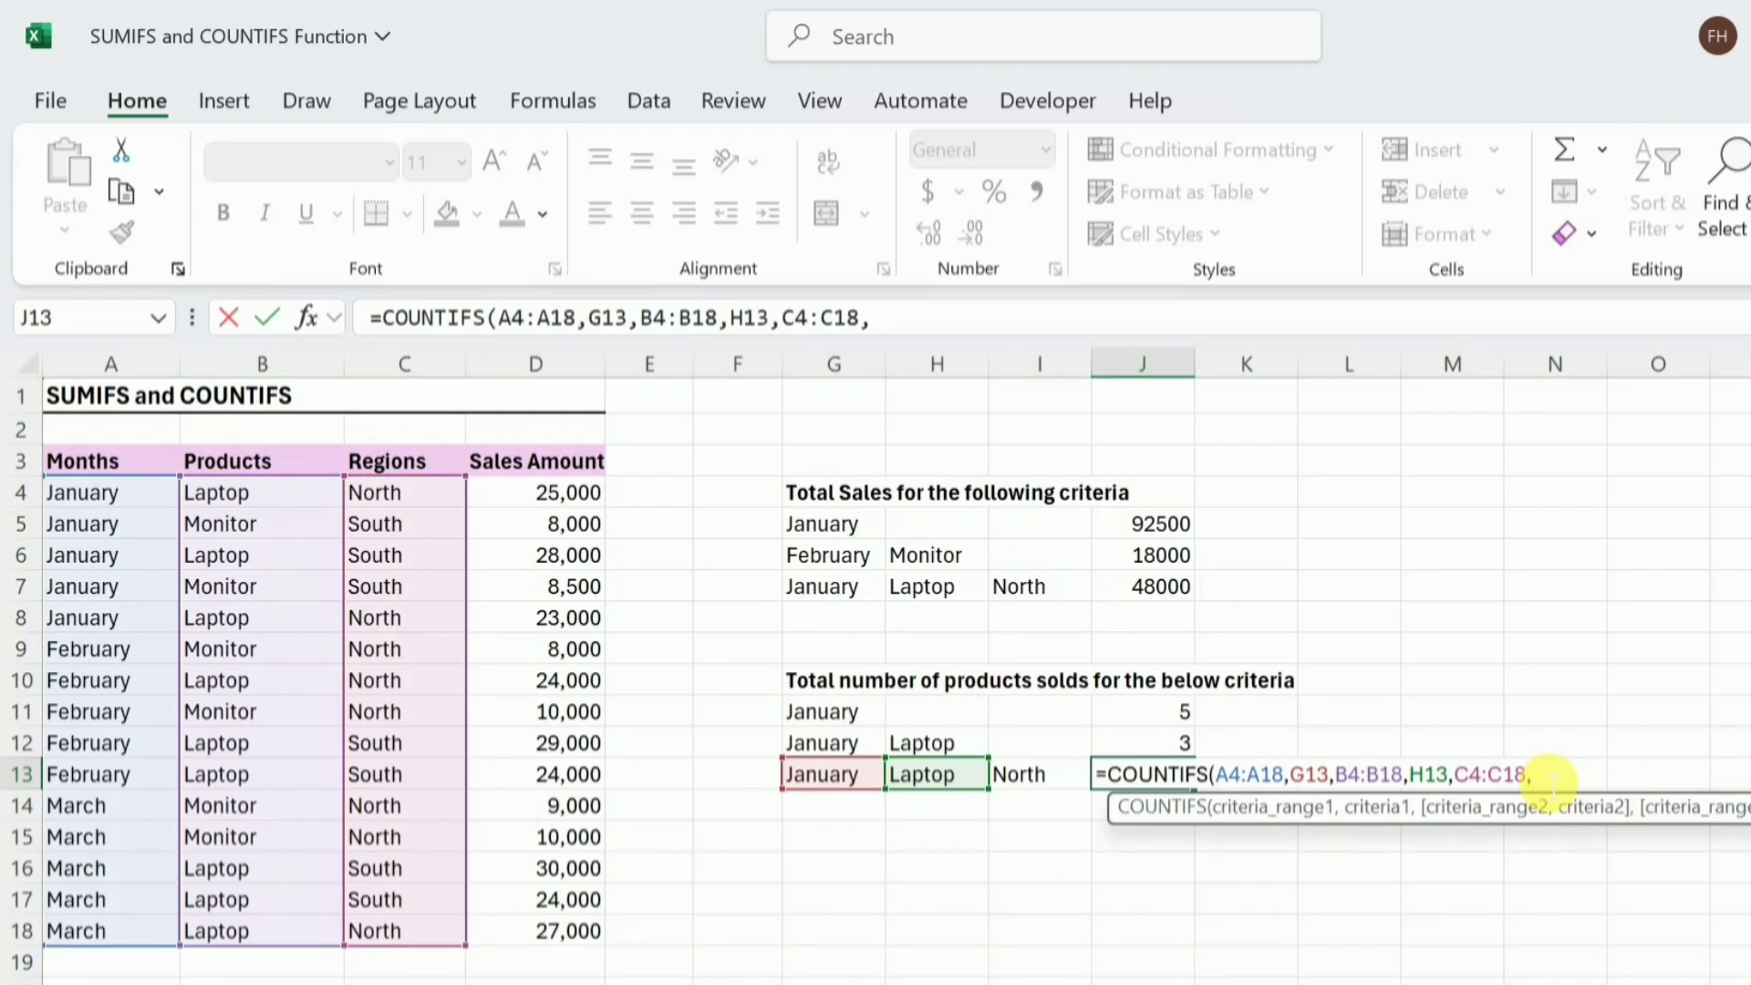
{"action": "left_click", "coordinate": [1049, 786]}
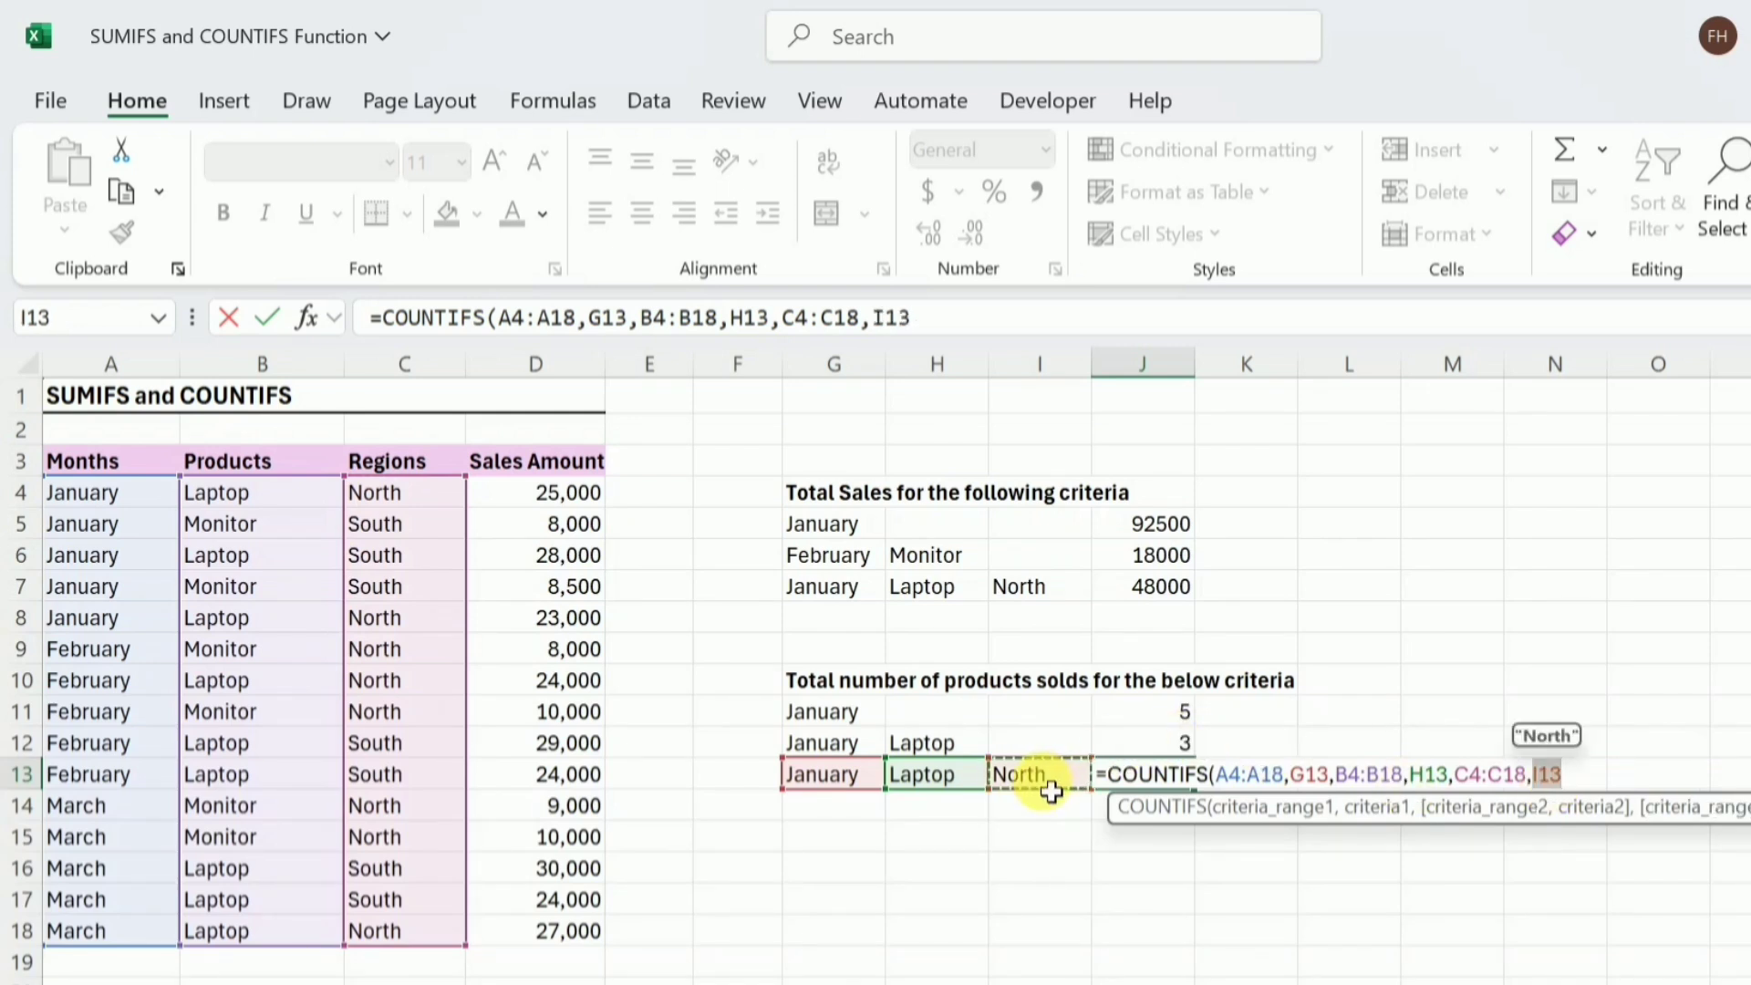
{"action": "left_click", "coordinate": [1587, 784]}
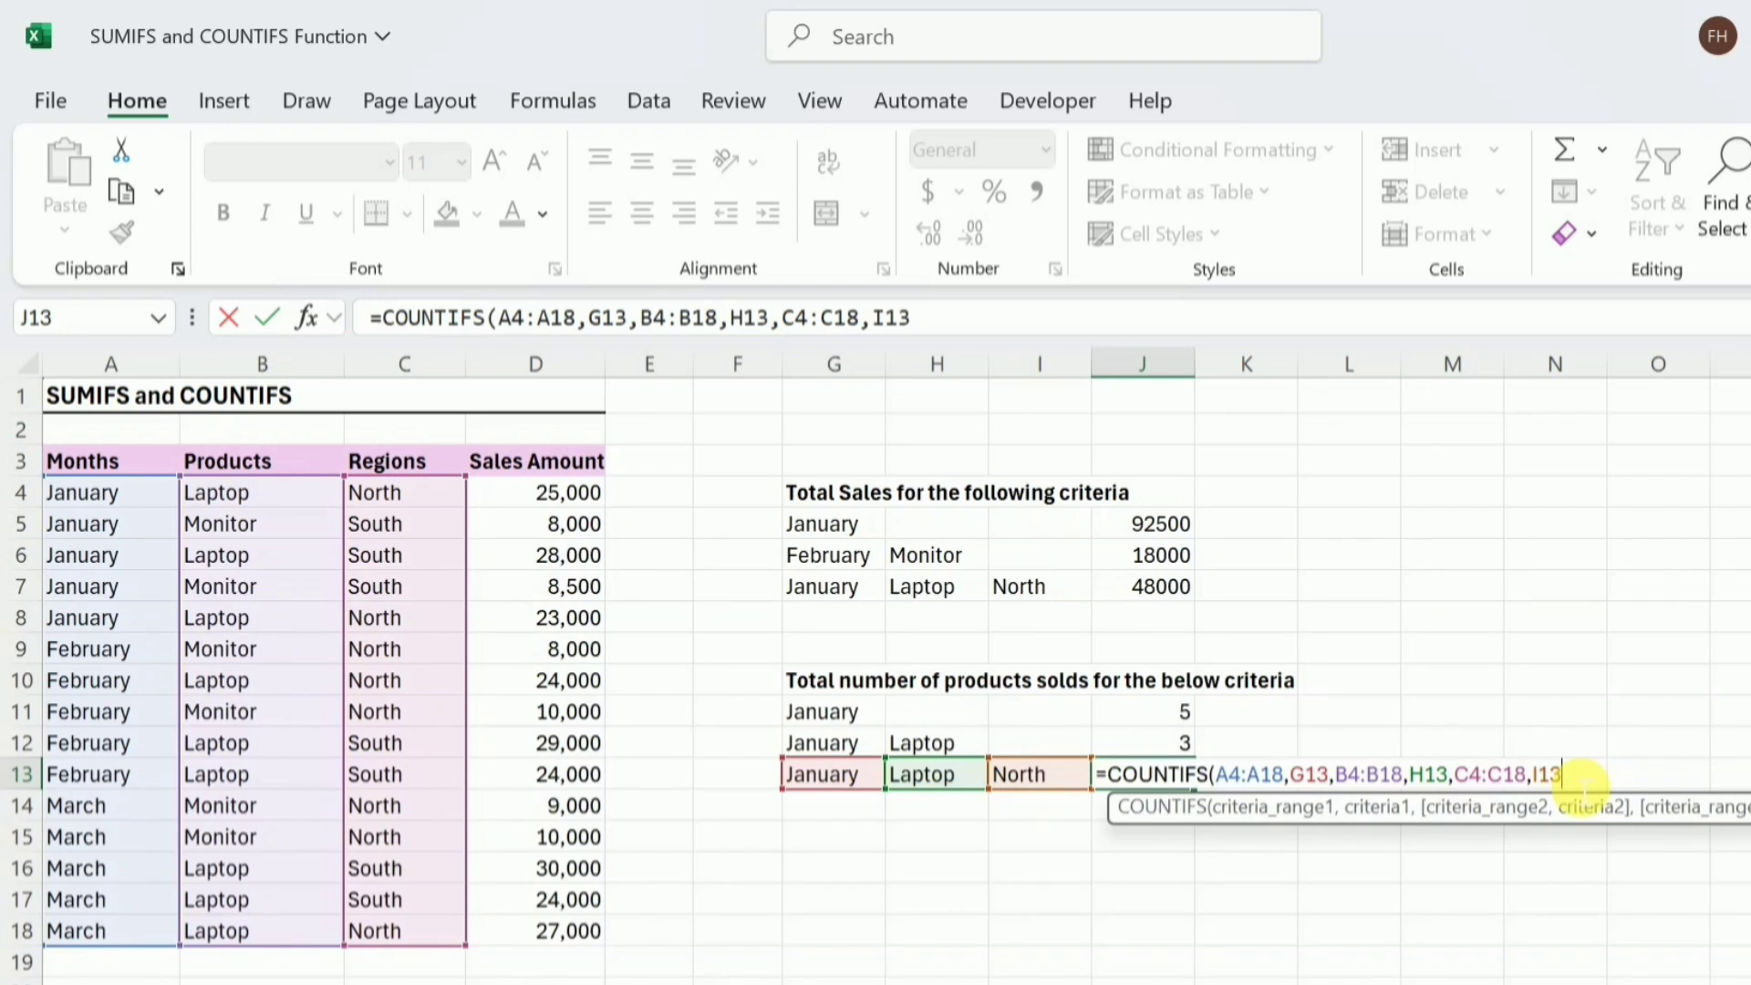
{"action": "type", "text": ")"}
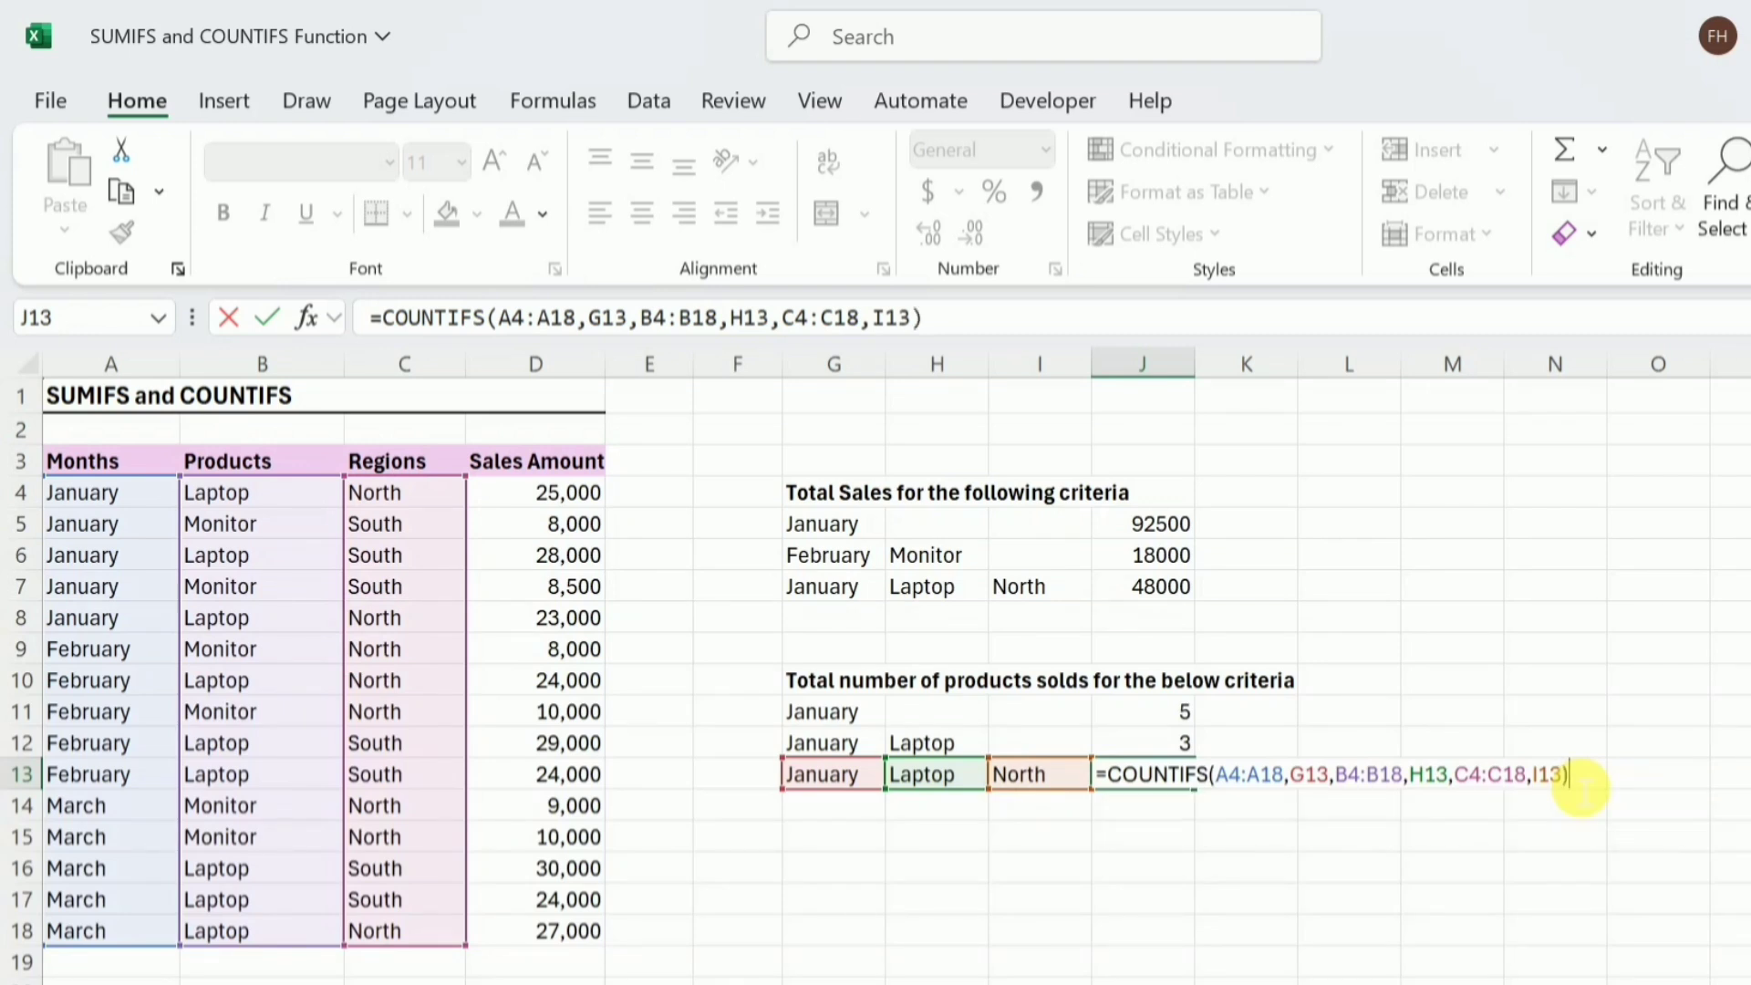
{"action": "key", "text": "Return"}
{"action": "key", "text": "Up"}
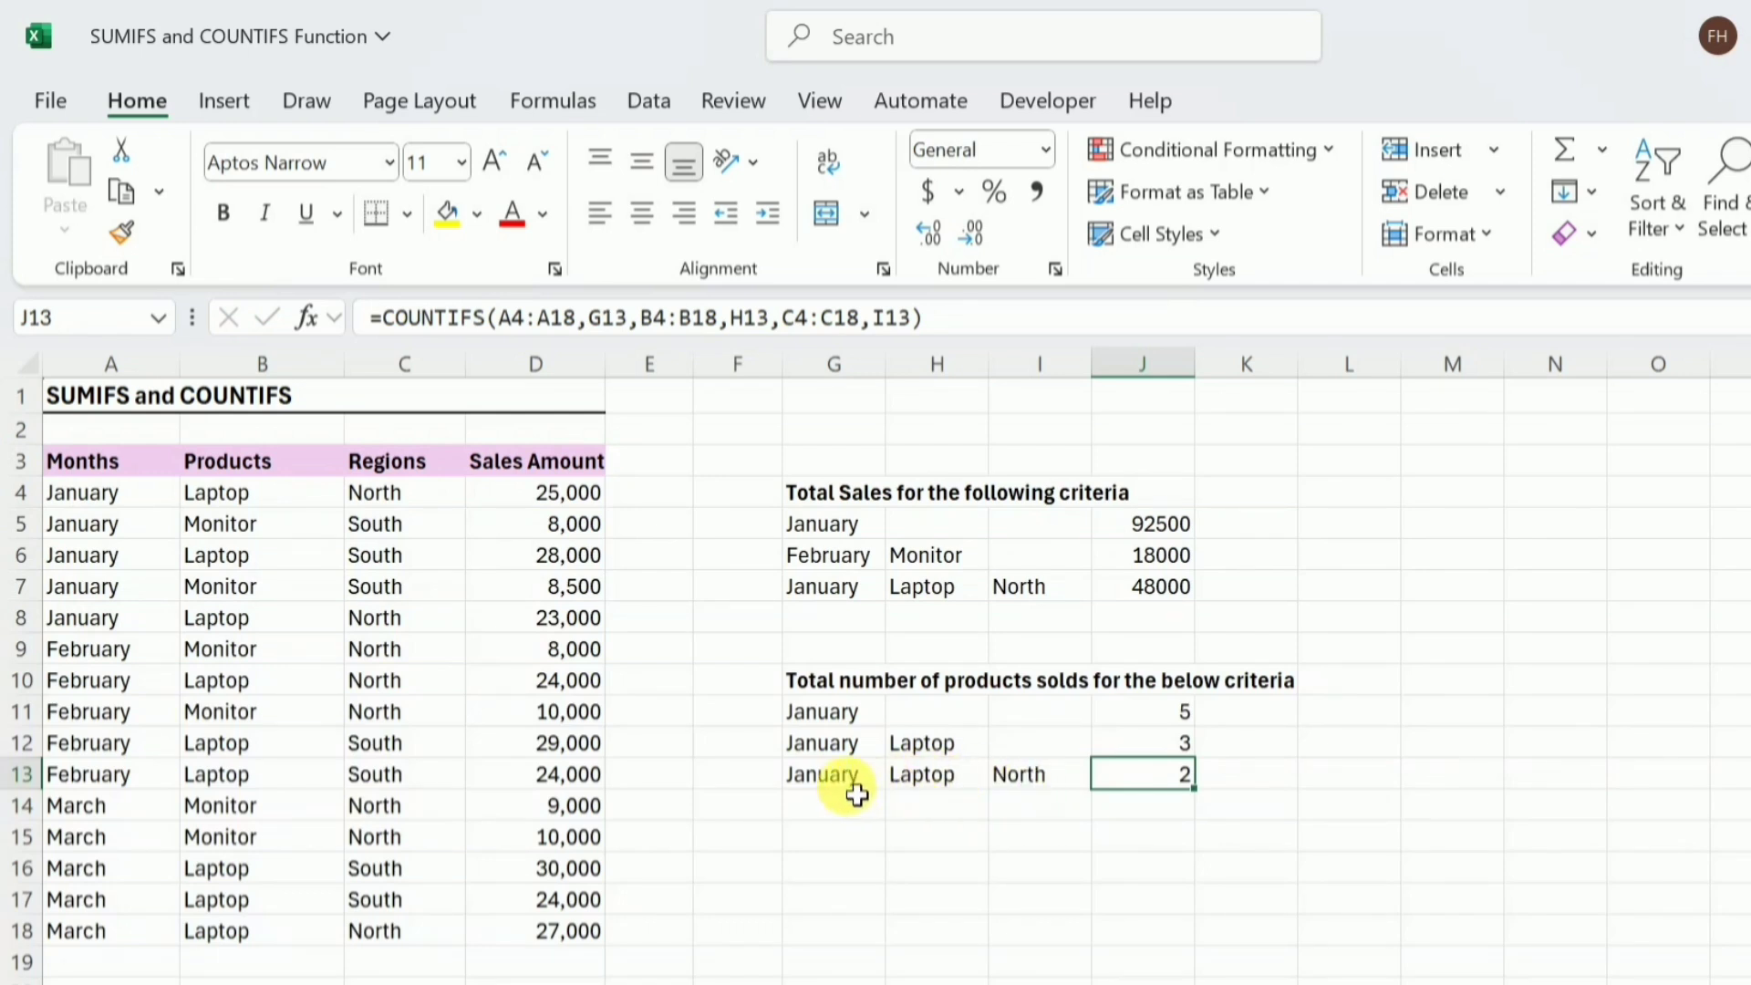
Select the January laptop North rows A4:D4 and A8:D8 to check the J13 count
{"action": "left_click_drag", "start_coordinate": [150, 497], "coordinate": [522, 500]}
{"action": "left_click_drag", "start_coordinate": [128, 617], "coordinate": [603, 621]}
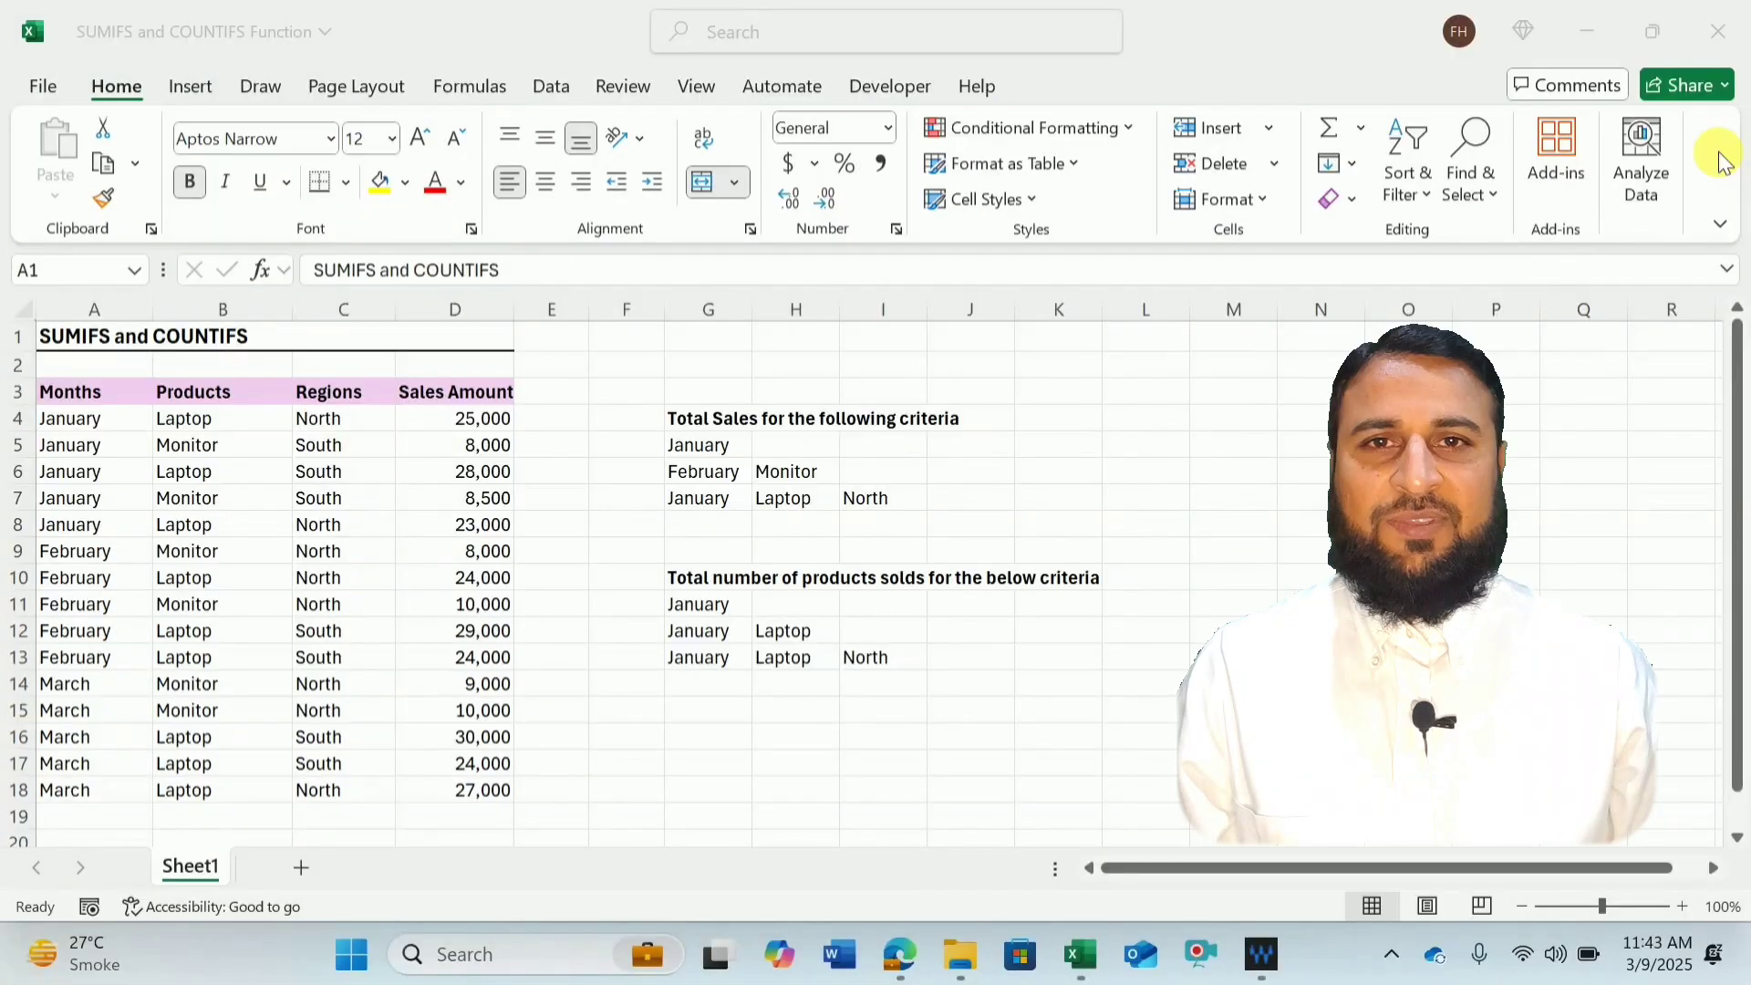